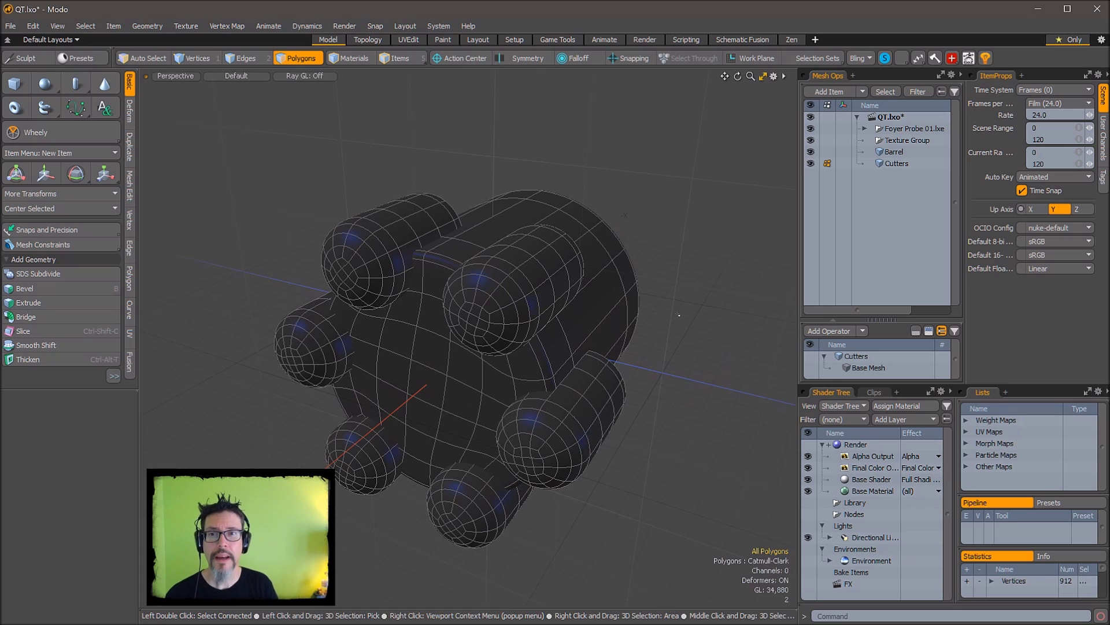
# Examine the Barrel and Cutters meshes from several angles, hiding and showing each one in turn.
pyautogui.keyDown('alt'); pyautogui.moveTo(746, 224); pyautogui.dragTo(789, 210); pyautogui.keyUp('alt')
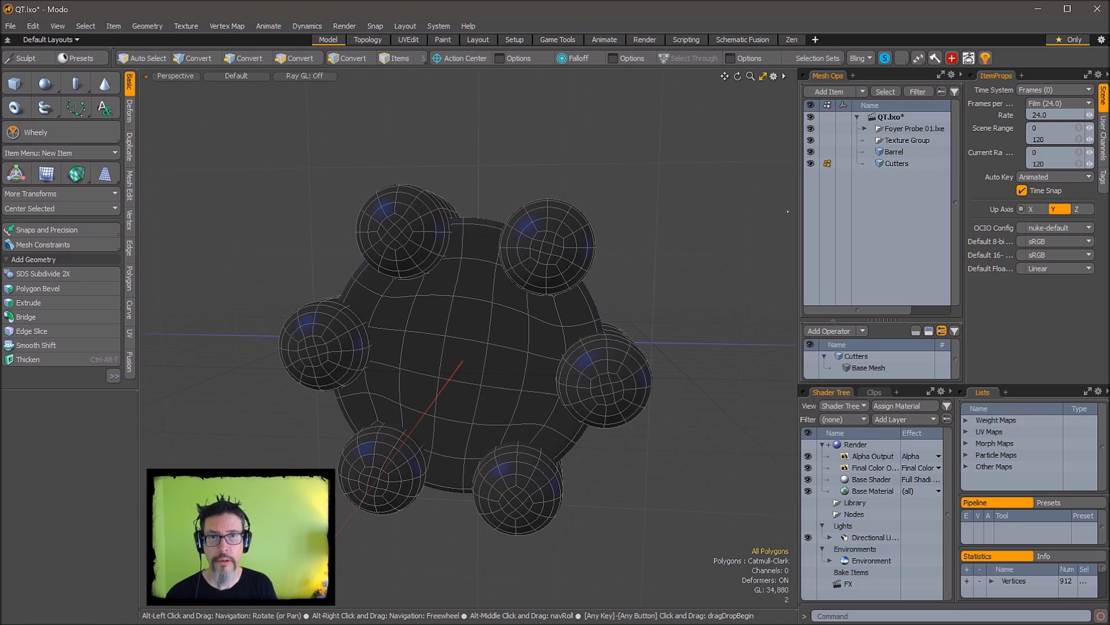
pyautogui.click(811, 165)
pyautogui.keyDown('alt'); pyautogui.moveTo(538, 428); pyautogui.dragTo(622, 318); pyautogui.keyUp('alt')
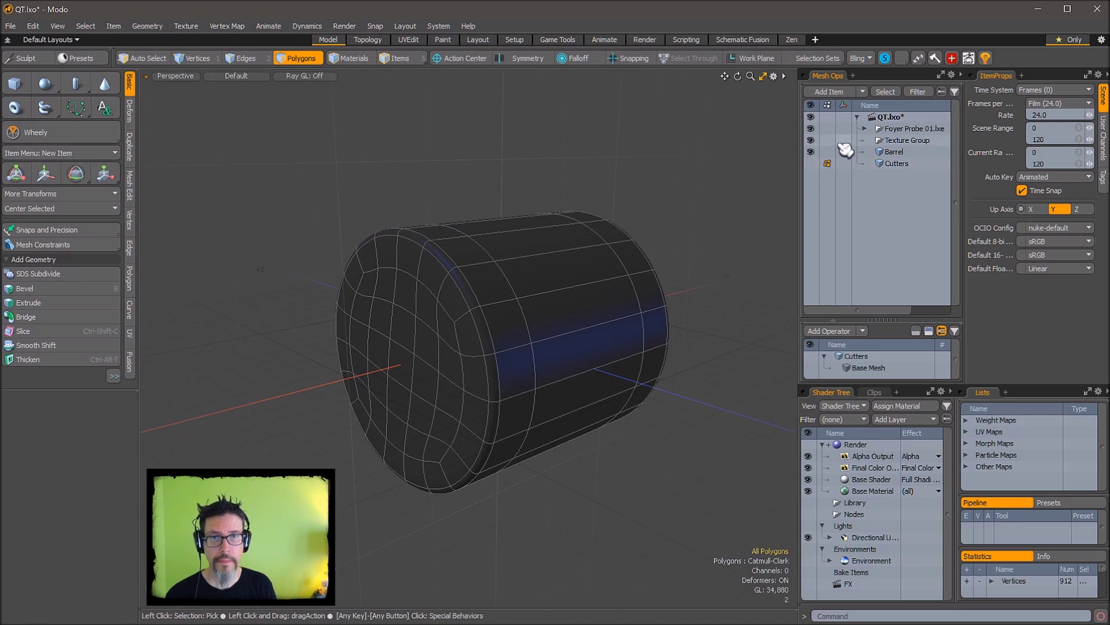
pyautogui.click(812, 164)
pyautogui.click(812, 152)
pyautogui.keyDown('alt'); pyautogui.moveTo(707, 219); pyautogui.dragTo(699, 263); pyautogui.keyUp('alt')
pyautogui.click(811, 152)
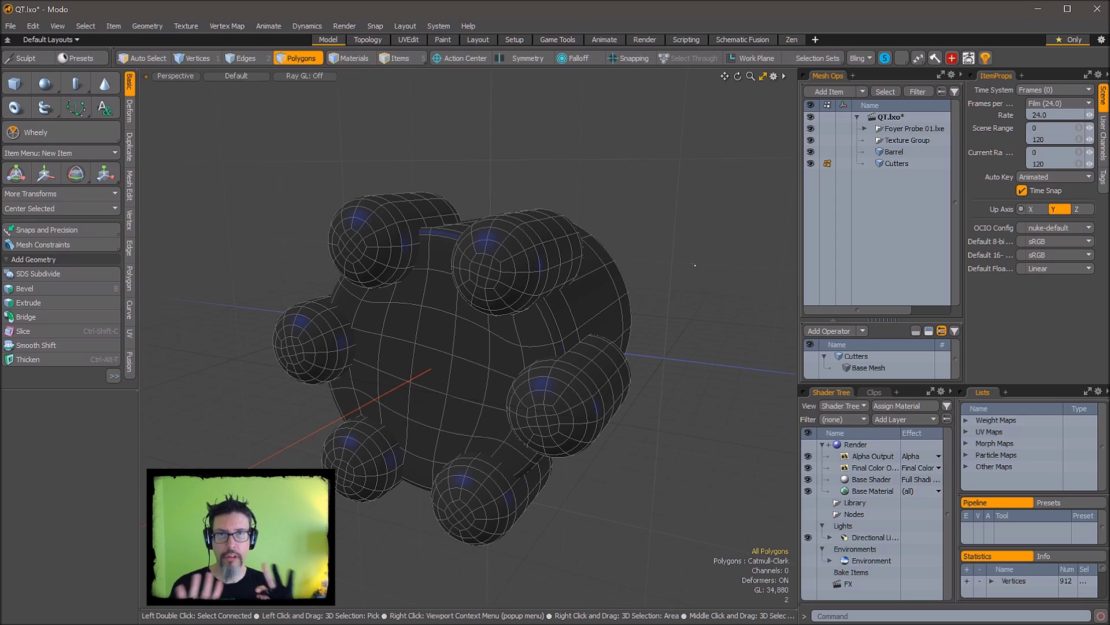
# Select both the Barrel and Cutters meshes and send them to ZBrush.
pyautogui.click(907, 153)
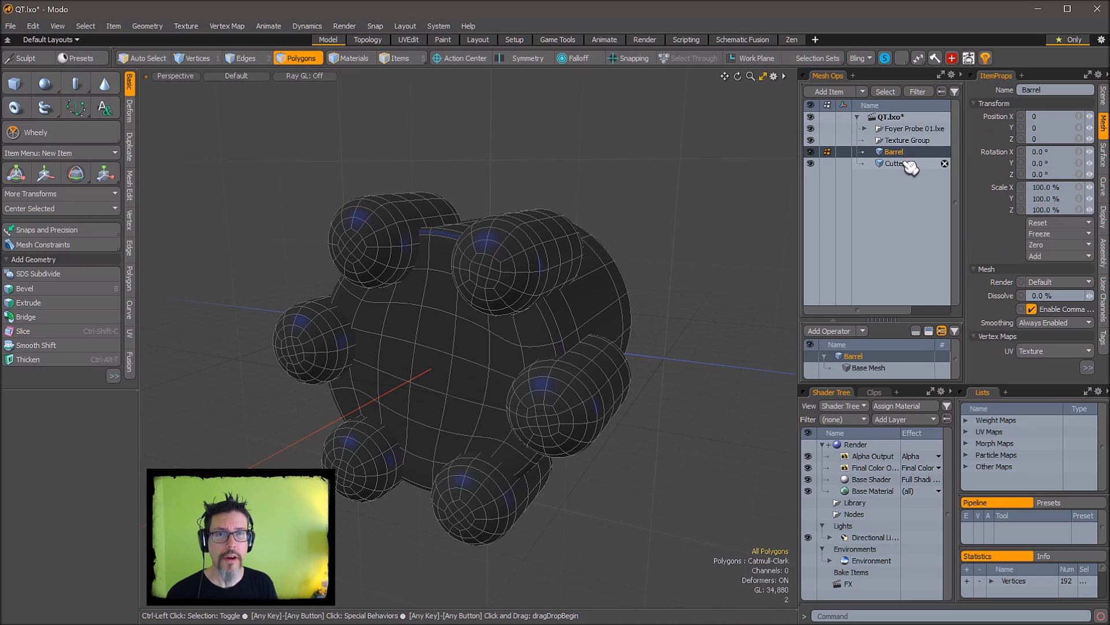
pyautogui.keyDown('ctrl'); pyautogui.click(906, 163); pyautogui.keyUp('ctrl')
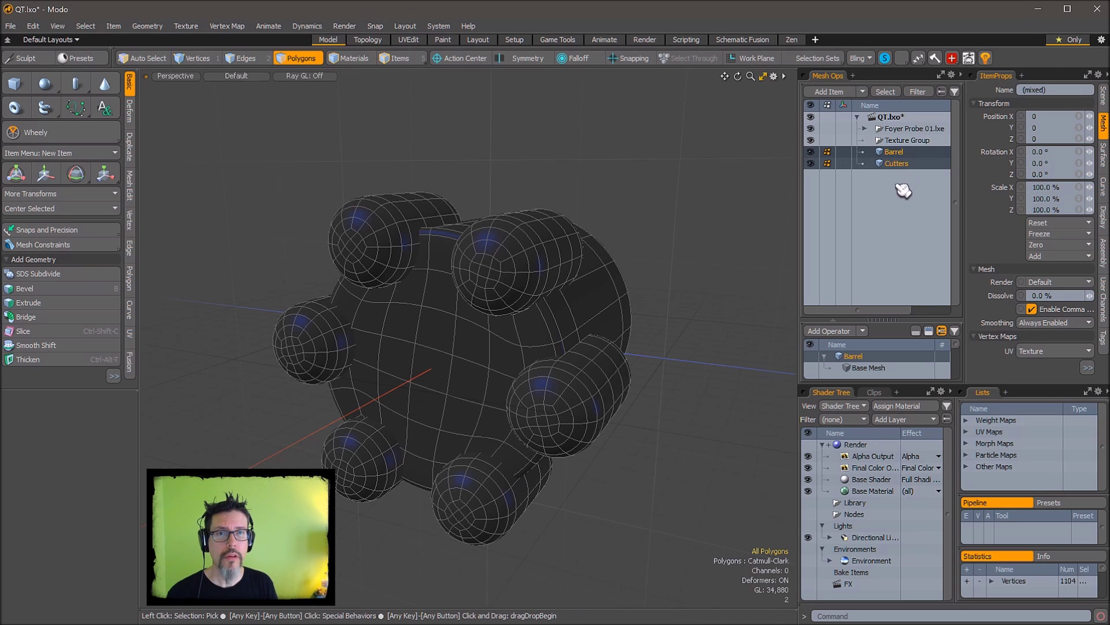
pyautogui.click(970, 59)
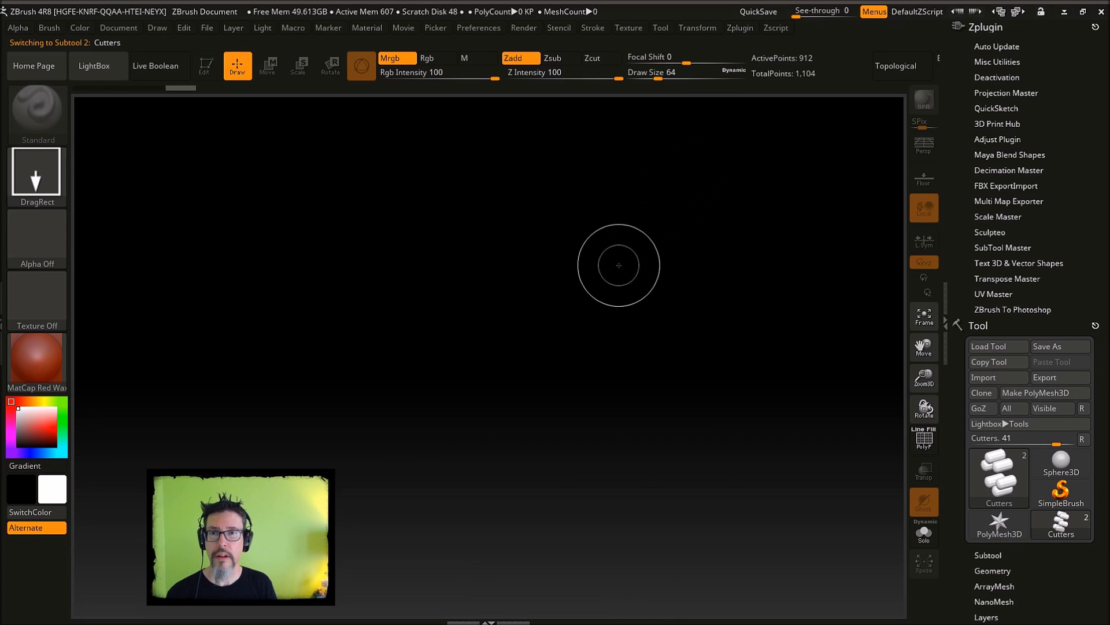
# Draw the imported Barrel and Cutters model on the canvas, enter edit mode and frame it.
pyautogui.moveTo(517, 385); pyautogui.dragTo(540, 405)
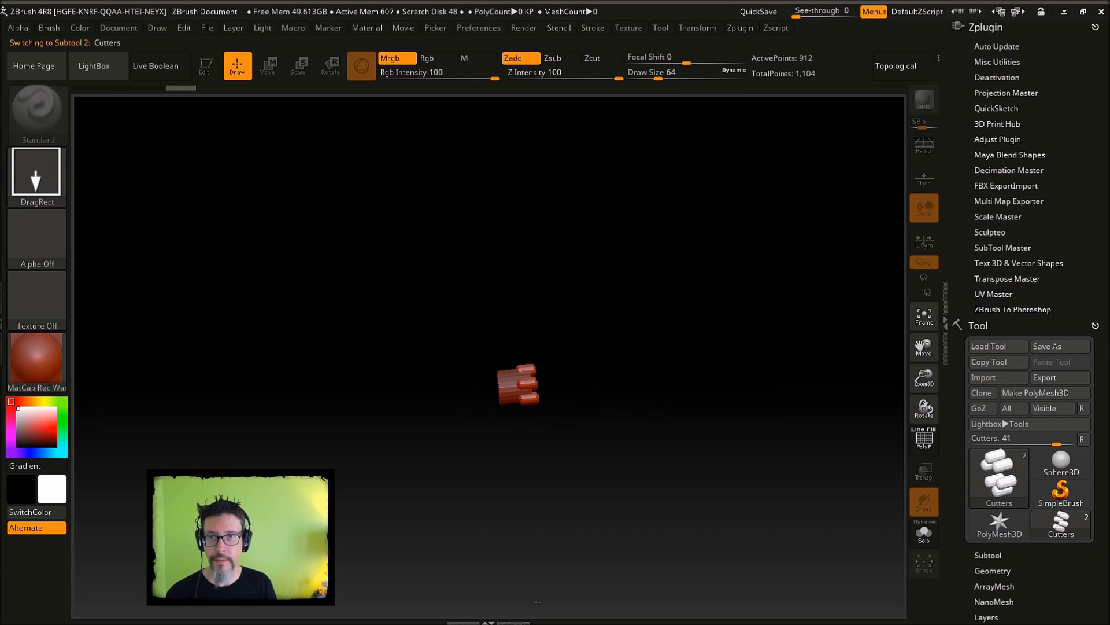
pyautogui.press('t')
pyautogui.press('f')
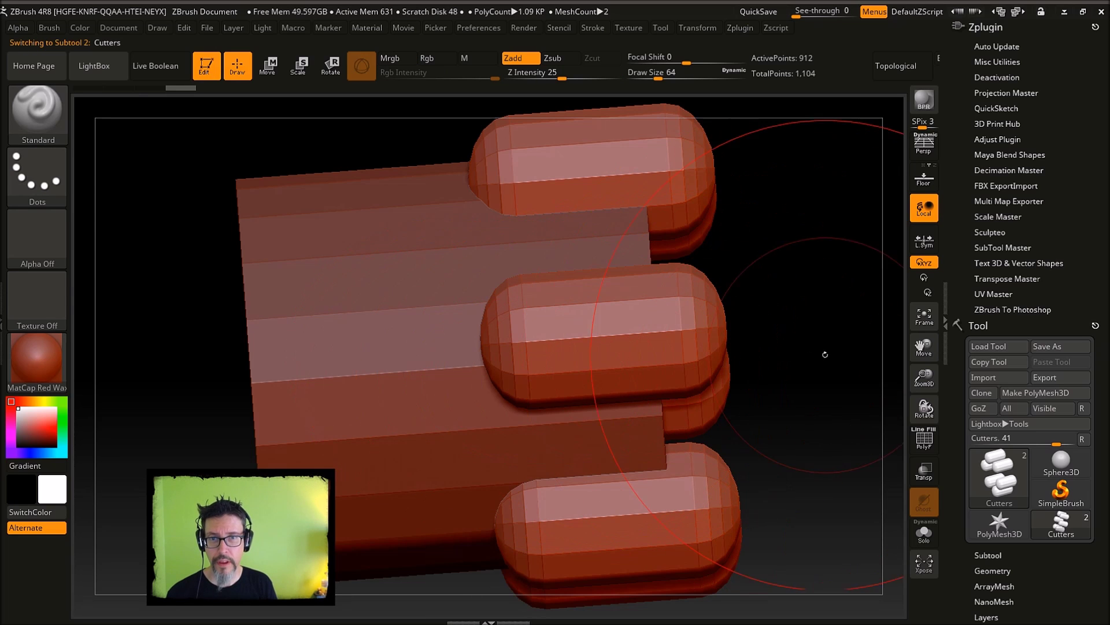
pyautogui.moveTo(826, 391); pyautogui.dragTo(734, 427)
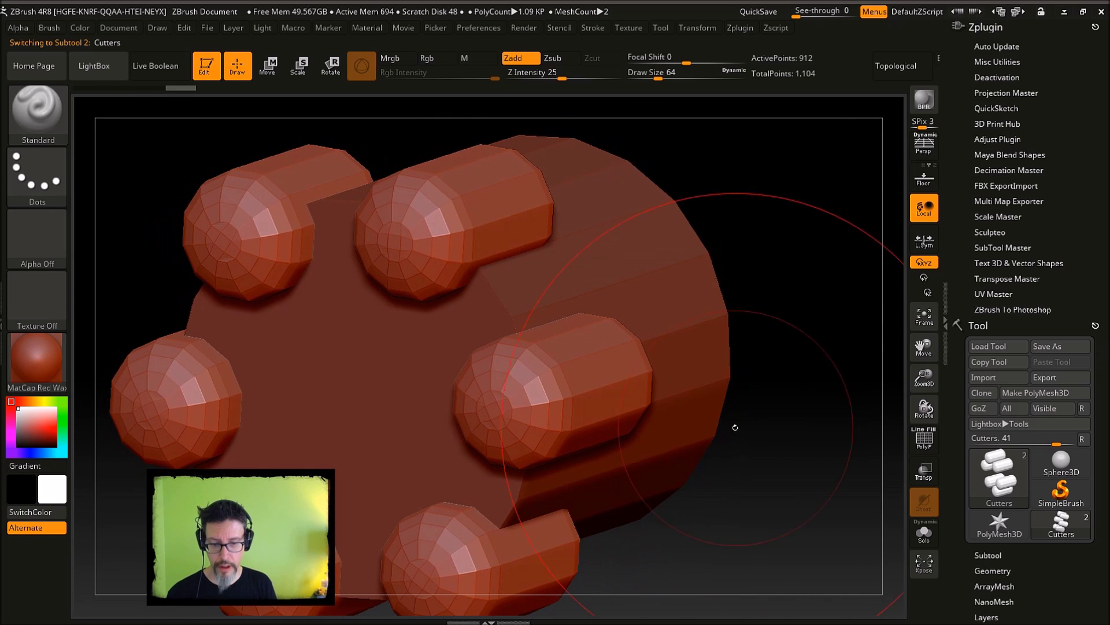
pyautogui.moveTo(791, 379)
pyautogui.keyDown('alt'); pyautogui.mouseDown()
pyautogui.moveTo(752, 301)
pyautogui.moveTo(717, 347)
pyautogui.moveTo(749, 315)
pyautogui.mouseUp(); pyautogui.keyUp('alt')
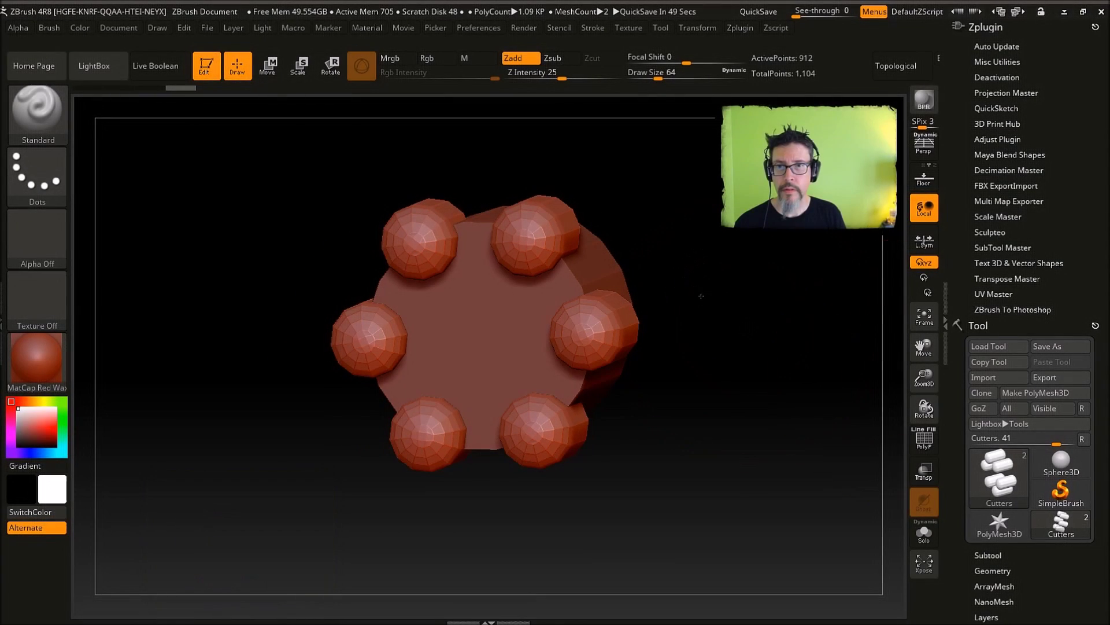
pyautogui.moveTo(701, 296); pyautogui.dragTo(772, 316)
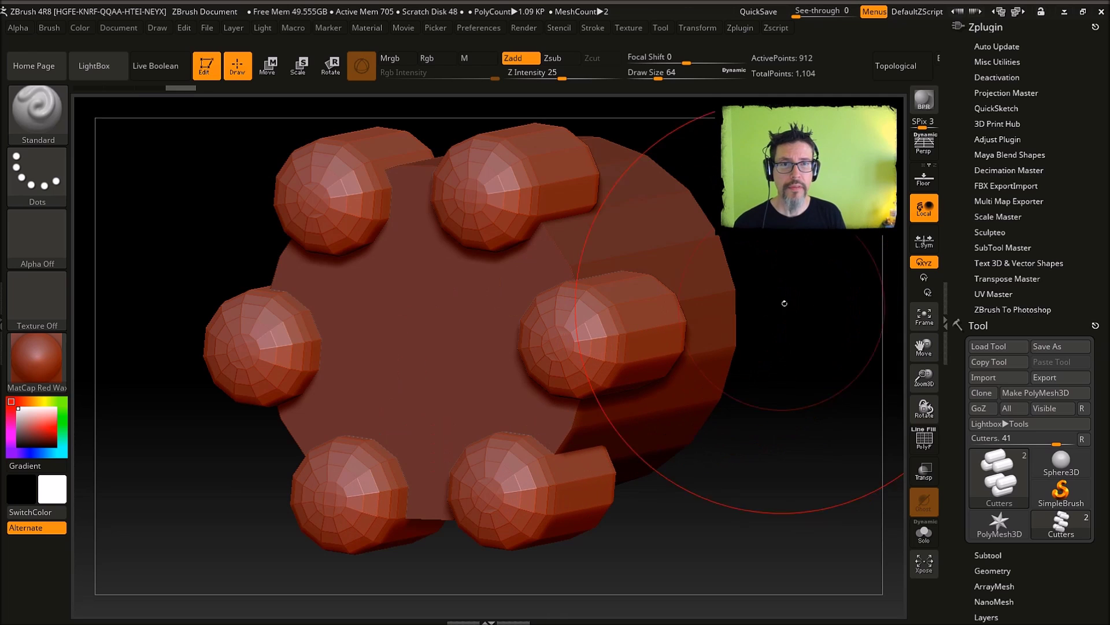
# Turn on perspective display and restrict view rotation to the Y axis.
pyautogui.click(924, 145)
pyautogui.click(924, 278)
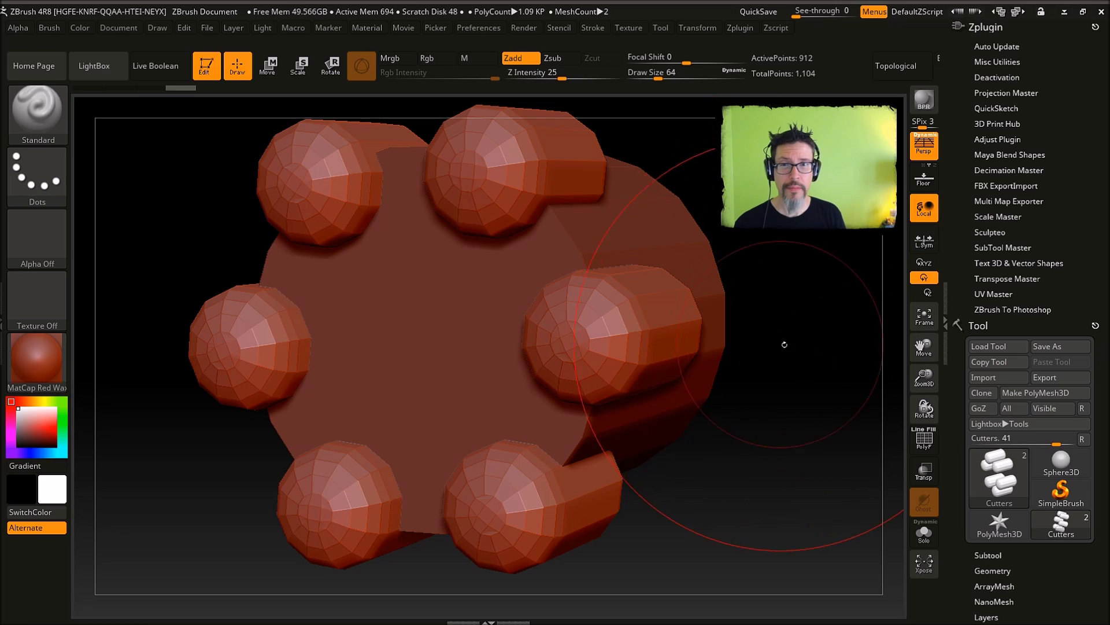
pyautogui.moveTo(784, 345)
pyautogui.mouseDown()
pyautogui.moveTo(764, 336)
pyautogui.moveTo(769, 322)
pyautogui.mouseUp()
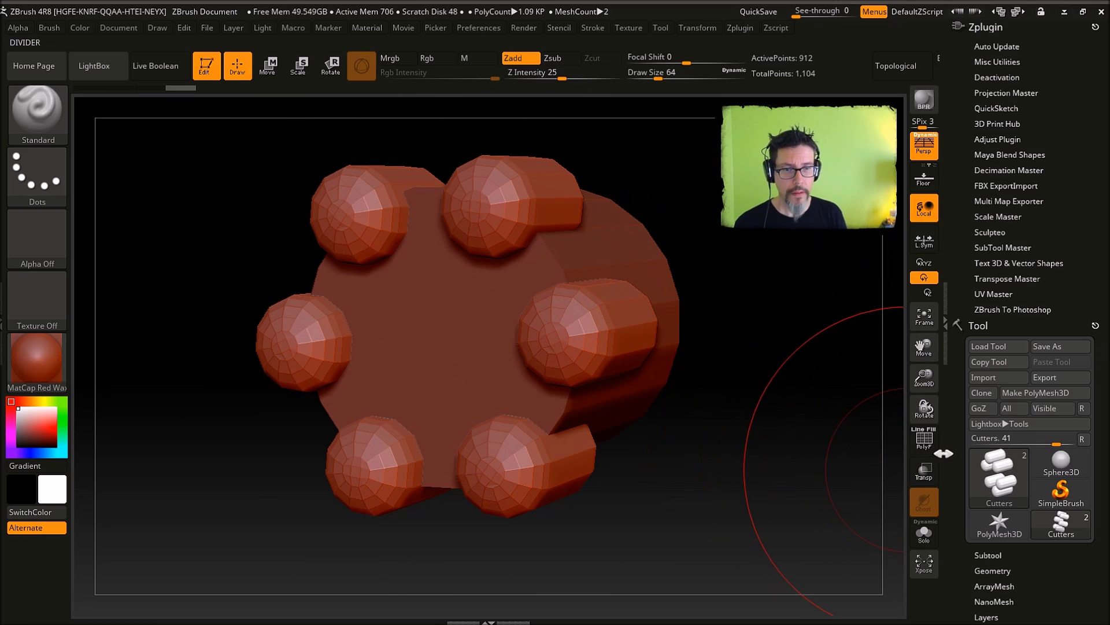
# Try to reconstruct a lower subdivision level for the Cutters subtool.
pyautogui.moveTo(954, 457); pyautogui.dragTo(962, 350)
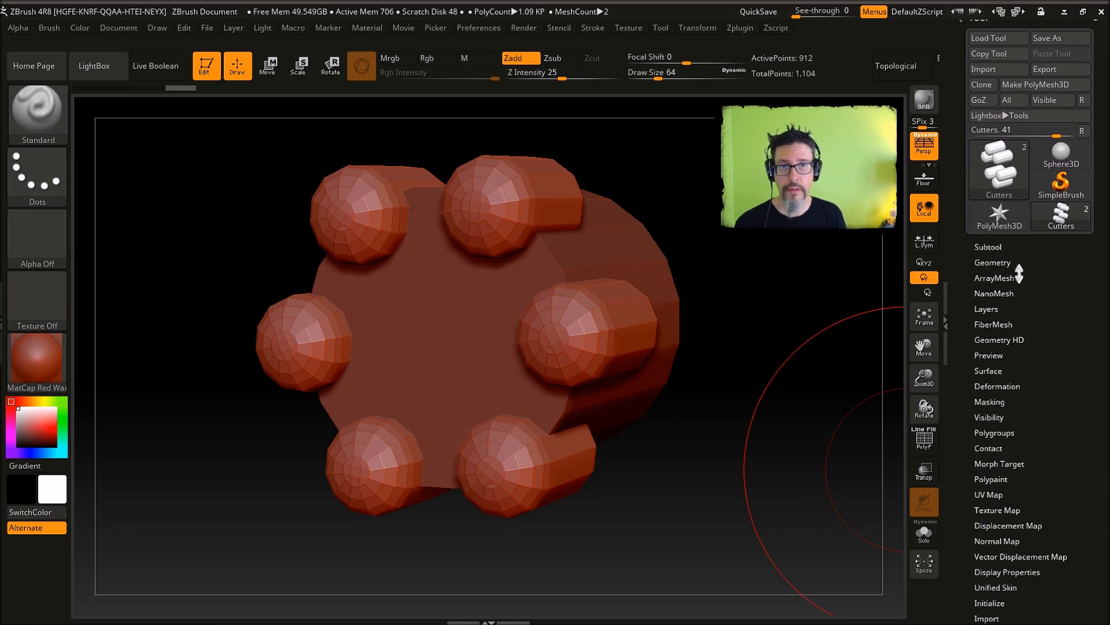
pyautogui.click(994, 262)
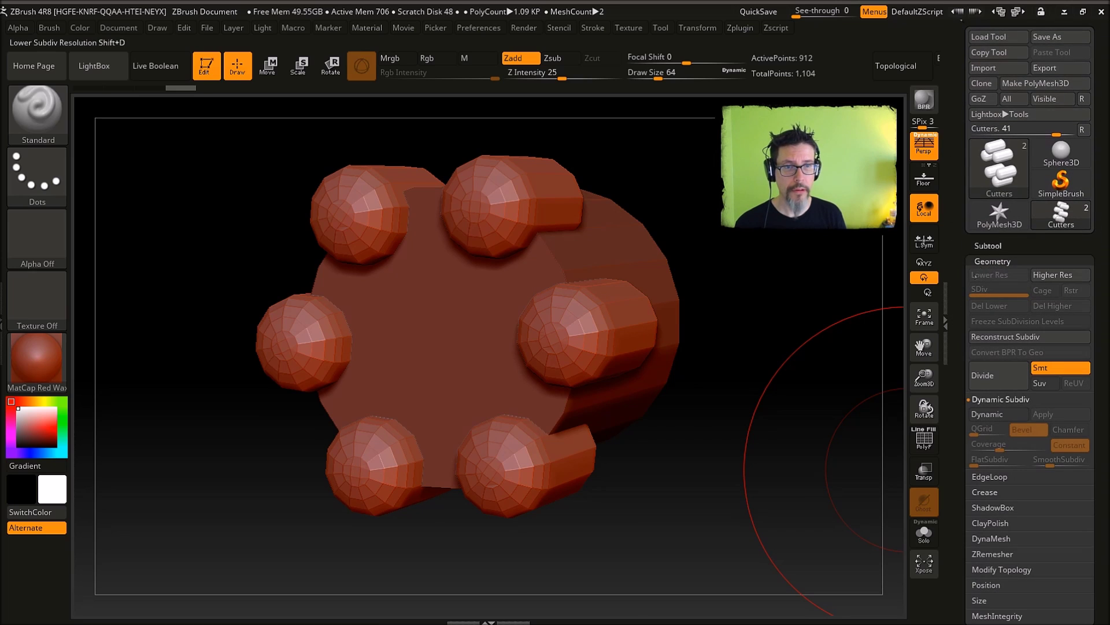
pyautogui.click(997, 336)
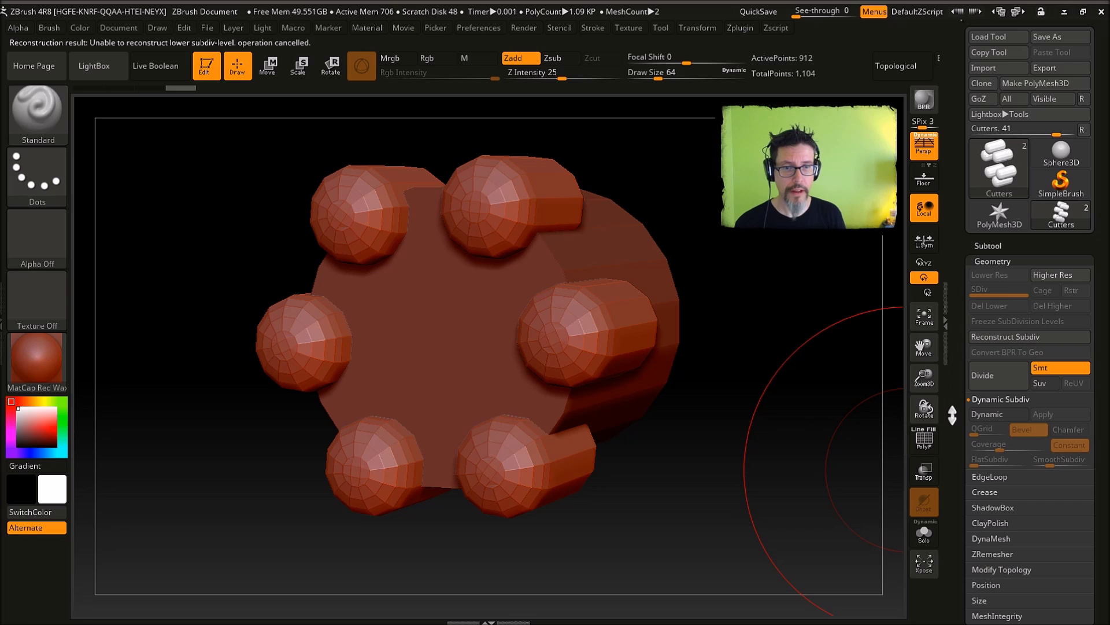
pyautogui.moveTo(953, 414); pyautogui.dragTo(955, 379)
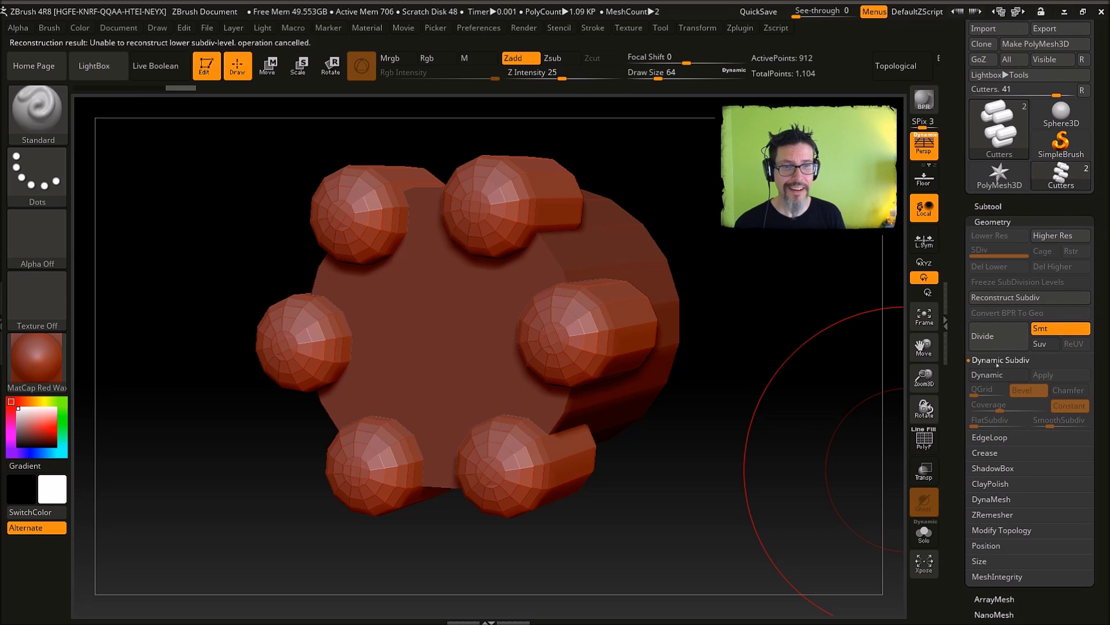
pyautogui.moveTo(730, 239); pyautogui.dragTo(705, 263)
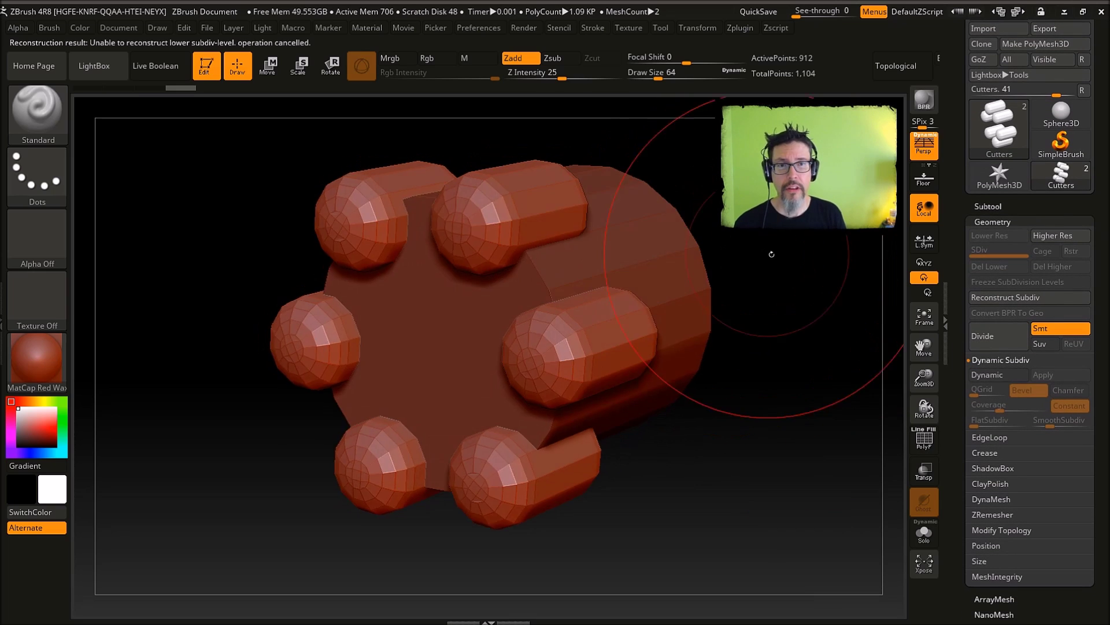
# Select the Barrel subtool and activate Dynamic Subdiv on it, choosing Always YES for the rest of the session.
pyautogui.click(988, 206)
pyautogui.click(1035, 227)
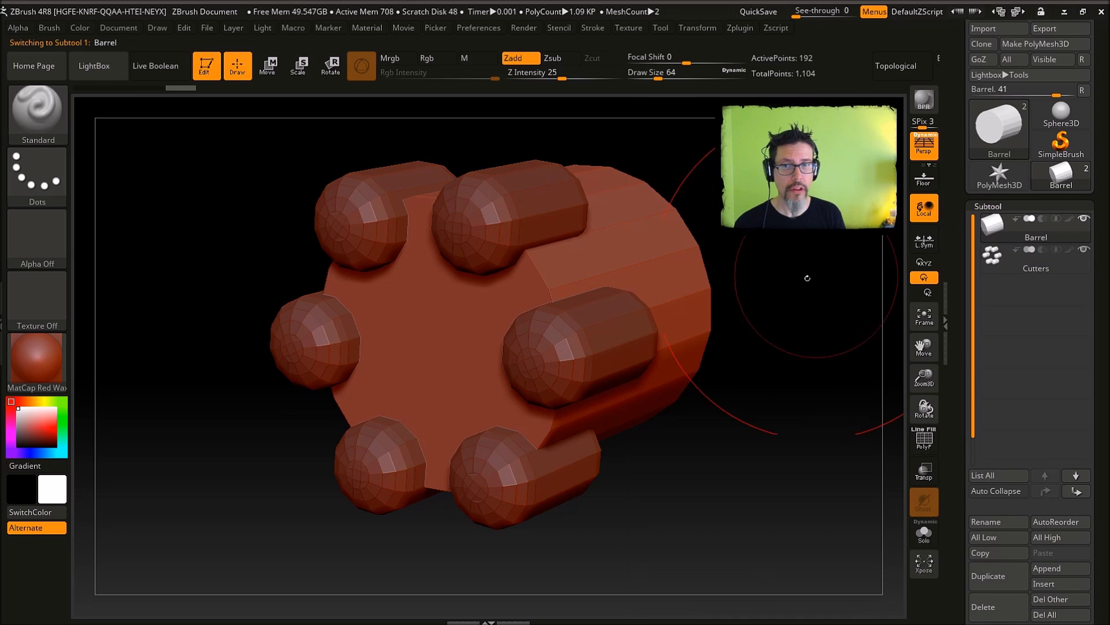
pyautogui.press('d')
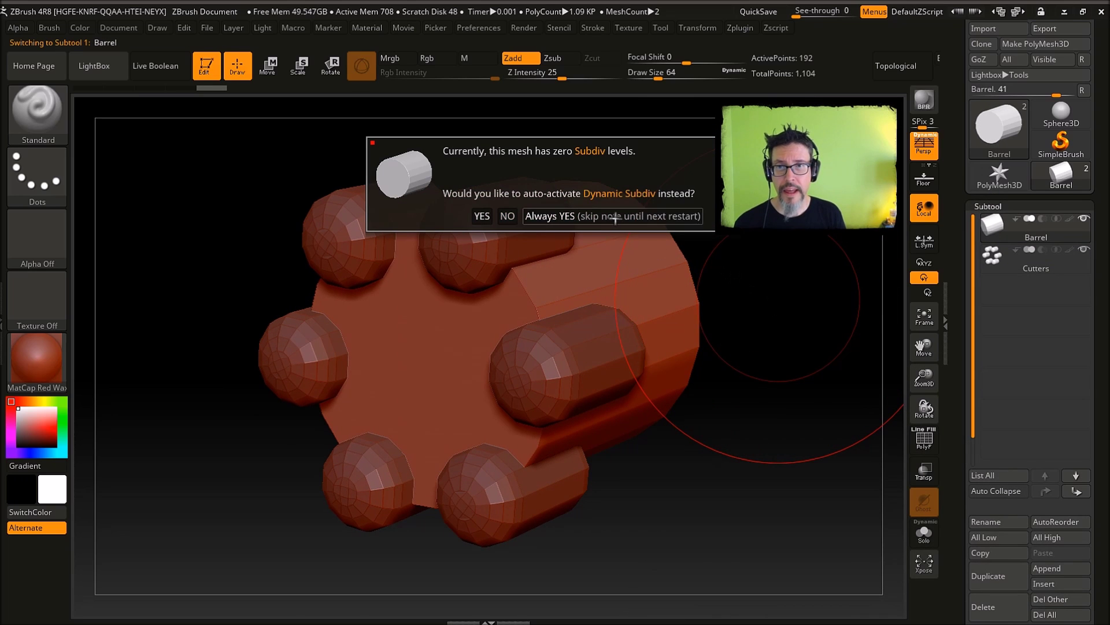
pyautogui.click(615, 217)
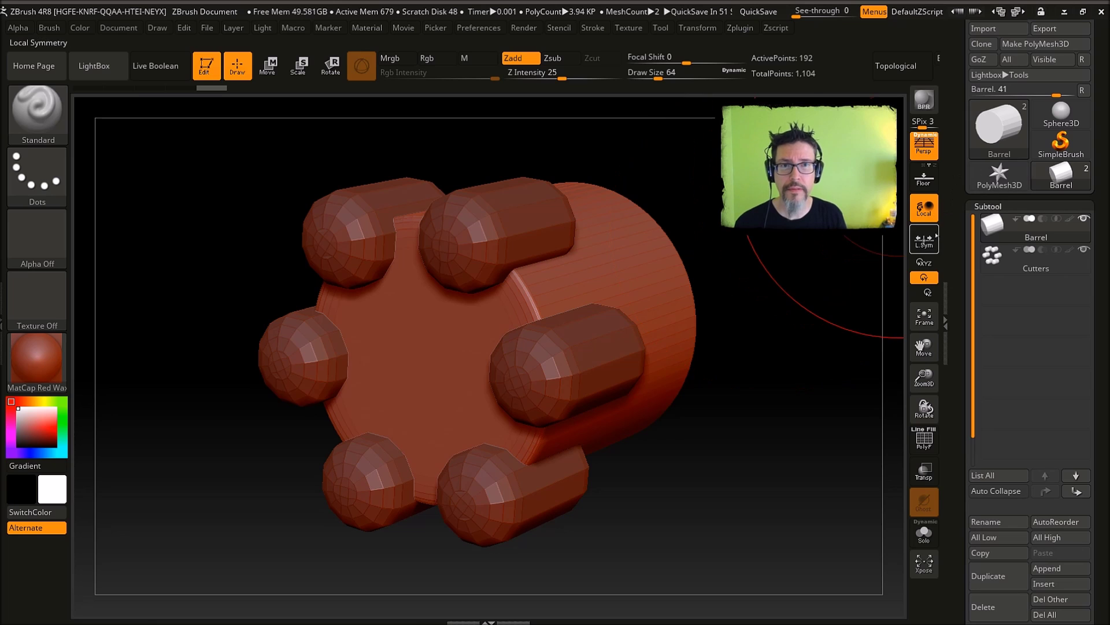
# Select the Cutters subtool and smooth it with Dynamic Subdiv.
pyautogui.click(1018, 257)
pyautogui.hotkey('ctrl', 'd')
pyautogui.moveTo(796, 333)
pyautogui.mouseDown()
pyautogui.moveTo(822, 323)
pyautogui.moveTo(792, 314)
pyautogui.moveTo(809, 330)
pyautogui.mouseUp()
pyautogui.moveTo(958, 363)
pyautogui.mouseDown()
pyautogui.moveTo(957, 293)
pyautogui.moveTo(957, 346)
pyautogui.mouseUp()
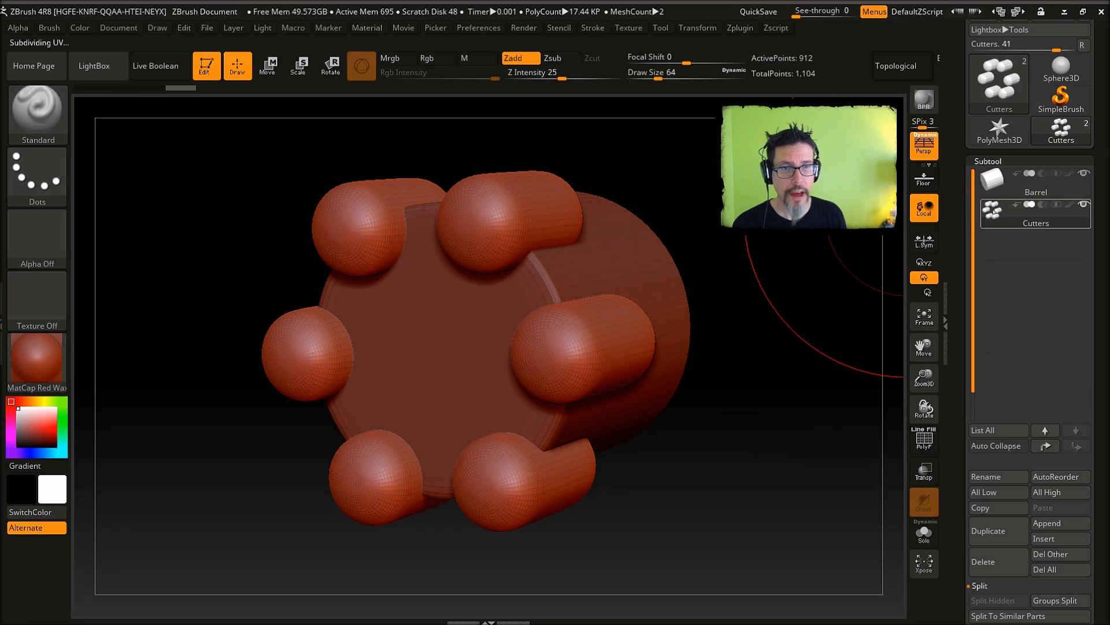
# Set the Cutters subtool to subtraction and enable Live Boolean to preview the grooves cut into the barrel.
pyautogui.click(992, 180)
pyautogui.click(993, 212)
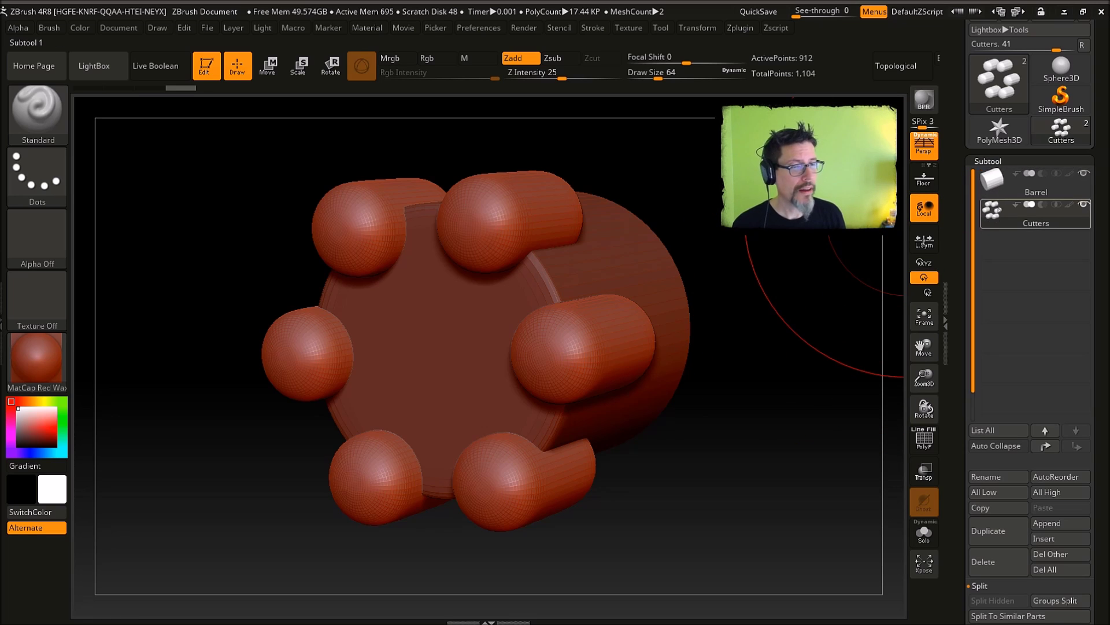
pyautogui.click(1041, 204)
pyautogui.keyDown('alt'); pyautogui.moveTo(759, 321); pyautogui.dragTo(794, 318); pyautogui.keyUp('alt')
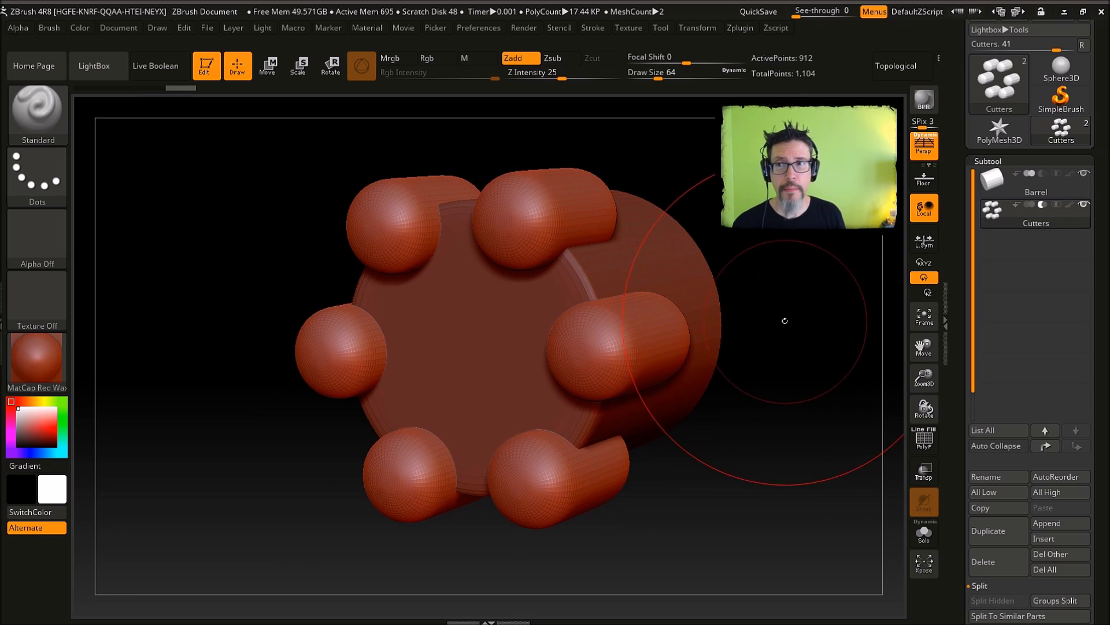
pyautogui.click(158, 76)
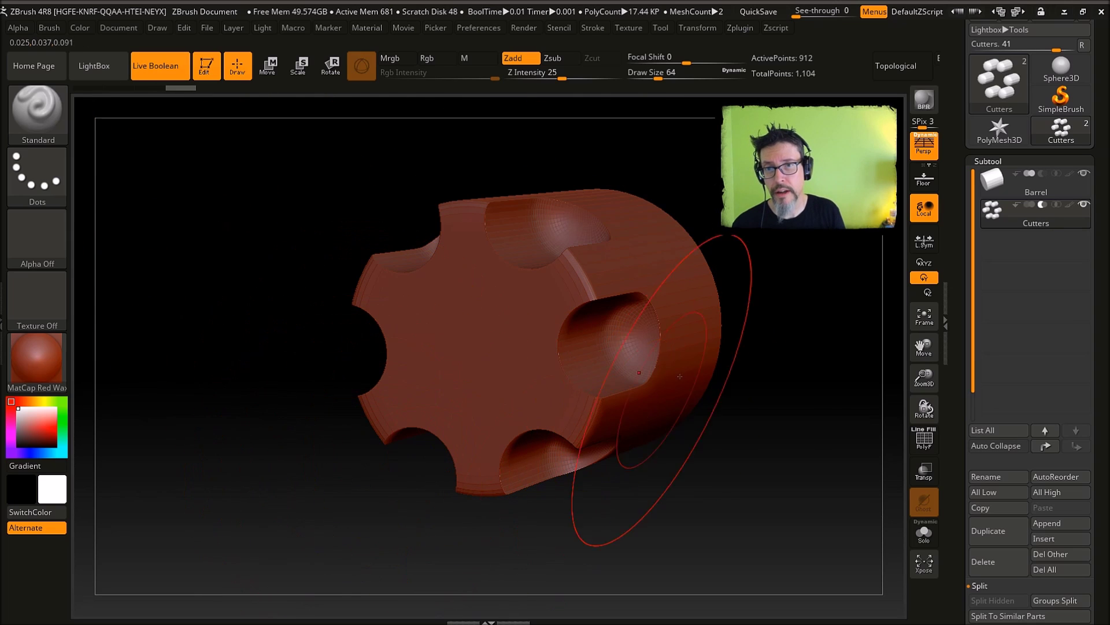
pyautogui.moveTo(680, 376); pyautogui.dragTo(795, 251)
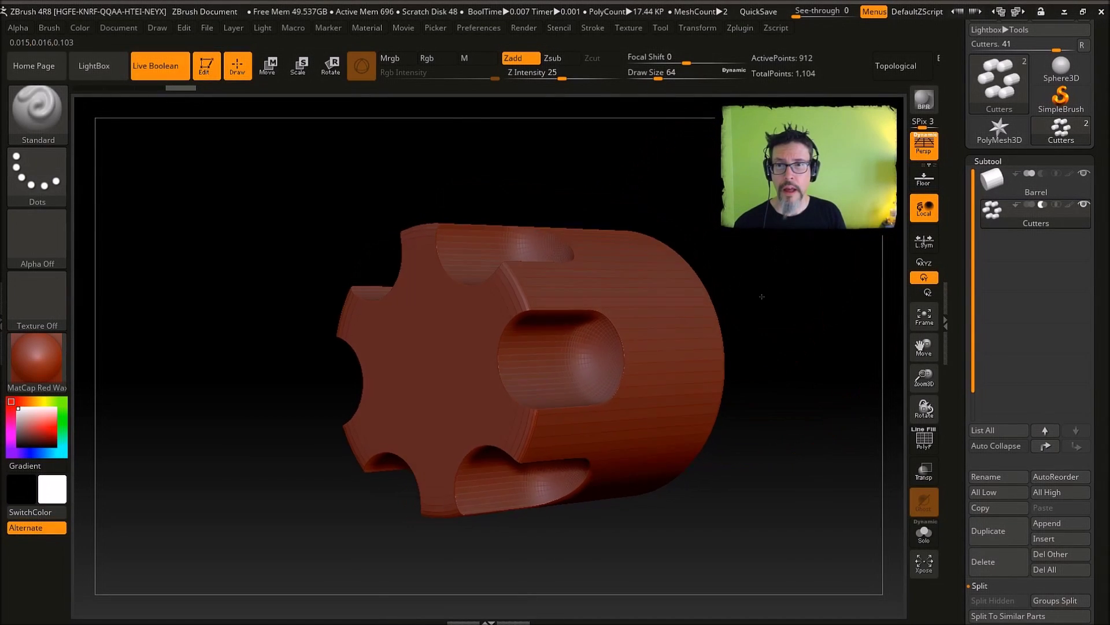
pyautogui.moveTo(762, 296); pyautogui.dragTo(628, 347)
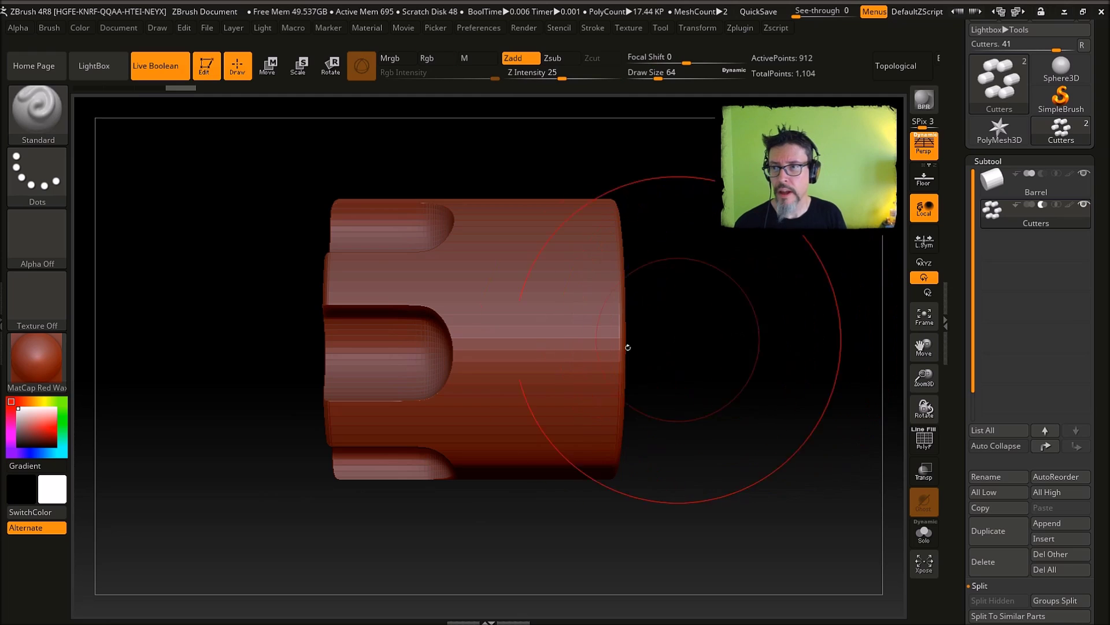
pyautogui.moveTo(661, 312); pyautogui.dragTo(716, 341)
# Activate the Move gizmo and try repositioning the Cutters subtool along and across the barrel.
pyautogui.press('w')
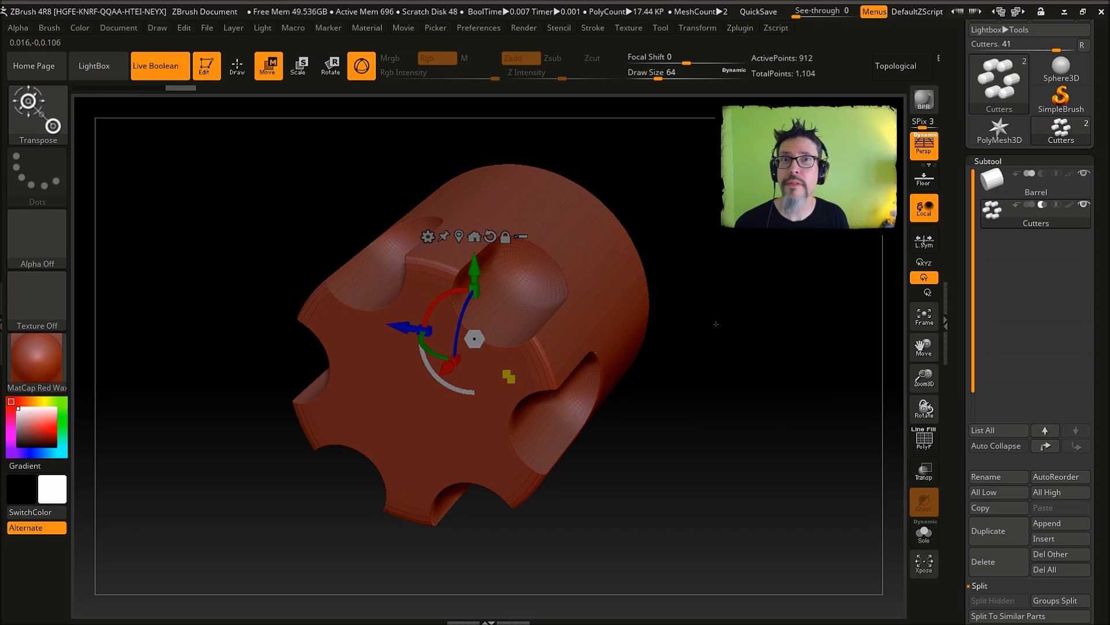
pyautogui.moveTo(740, 394); pyautogui.dragTo(708, 311)
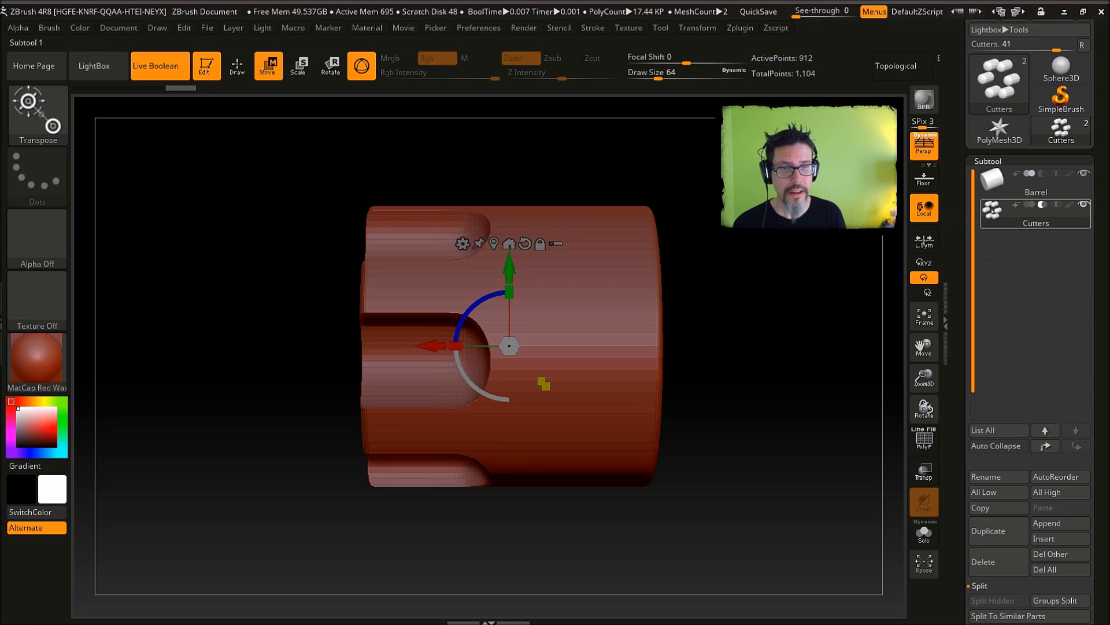
pyautogui.moveTo(431, 345)
pyautogui.mouseDown()
pyautogui.moveTo(401, 346)
pyautogui.moveTo(618, 346)
pyautogui.moveTo(436, 346)
pyautogui.mouseUp()
pyautogui.keyDown('alt'); pyautogui.moveTo(691, 203); pyautogui.dragTo(781, 215); pyautogui.keyUp('alt')
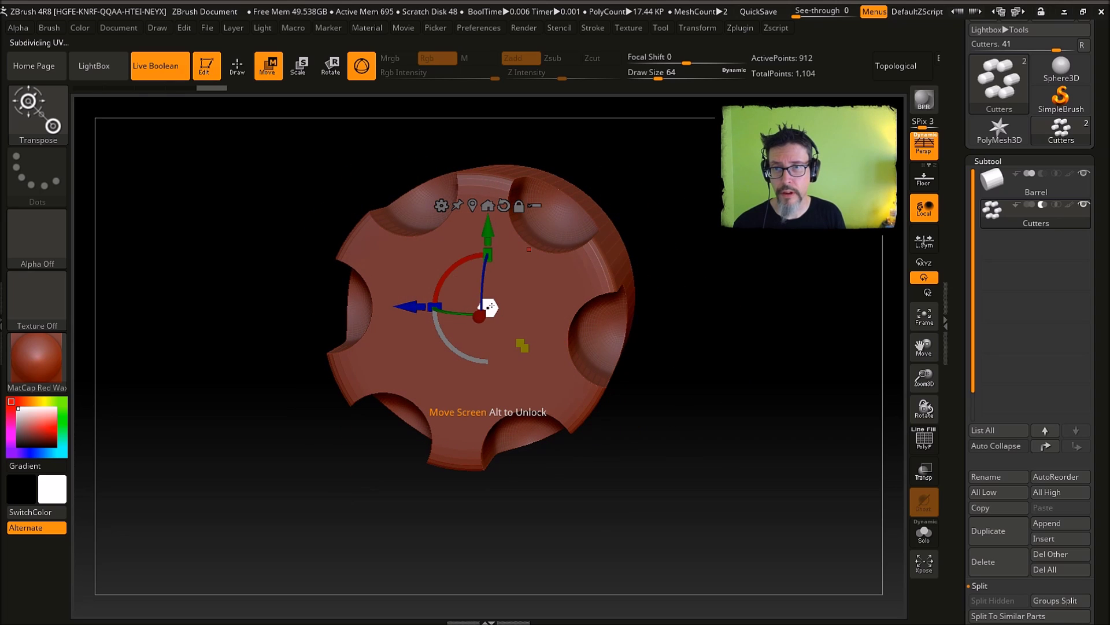
pyautogui.moveTo(491, 305); pyautogui.dragTo(448, 346)
pyautogui.moveTo(444, 442); pyautogui.dragTo(494, 422)
pyautogui.keyDown('alt'); pyautogui.moveTo(733, 306); pyautogui.dragTo(692, 318); pyautogui.keyUp('alt')
# Try moving the Cutters vertically through the barrel, and undo their repositioning.
pyautogui.moveTo(781, 342); pyautogui.dragTo(752, 305)
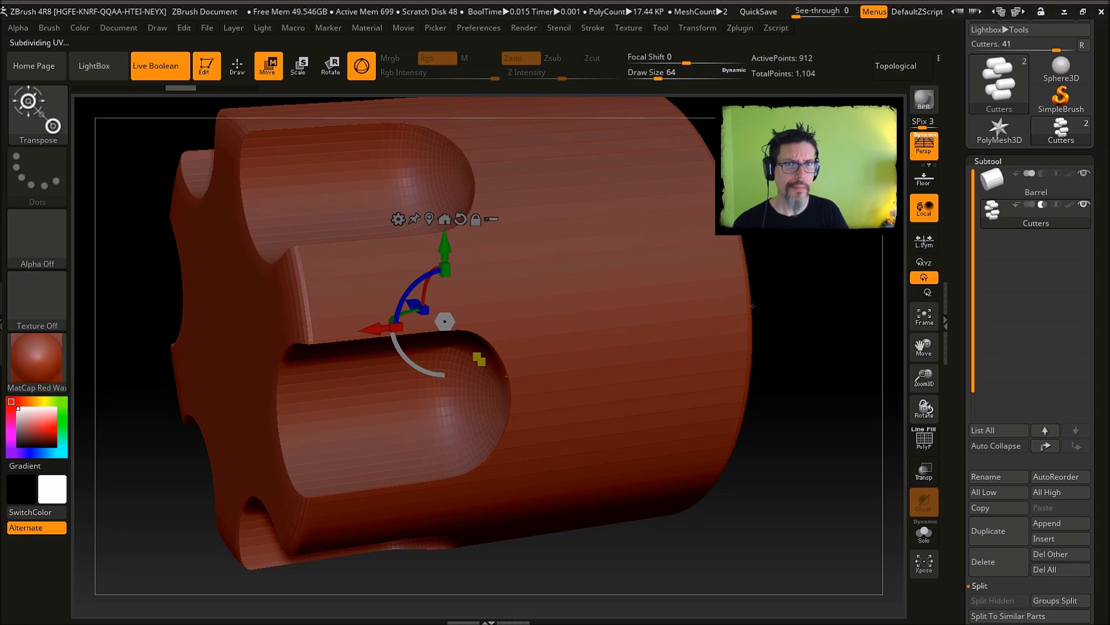
pyautogui.moveTo(778, 248)
pyautogui.keyDown('ctrl'); pyautogui.mouseDown(button='right')
pyautogui.moveTo(751, 250)
pyautogui.moveTo(809, 249)
pyautogui.mouseUp(button='right'); pyautogui.keyUp('ctrl')
pyautogui.moveTo(503, 253); pyautogui.dragTo(492, 305)
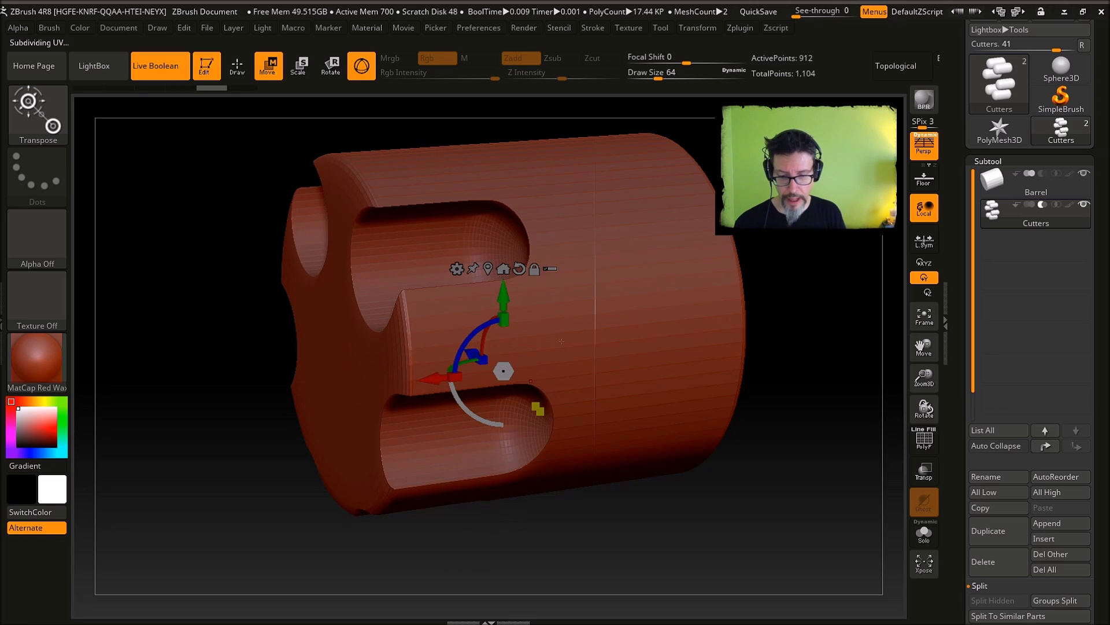
pyautogui.hotkey('ctrl', 'z')
pyautogui.moveTo(768, 313)
pyautogui.mouseDown(button='right')
pyautogui.moveTo(786, 320)
pyautogui.moveTo(803, 311)
pyautogui.moveTo(779, 305)
pyautogui.mouseUp(button='right')
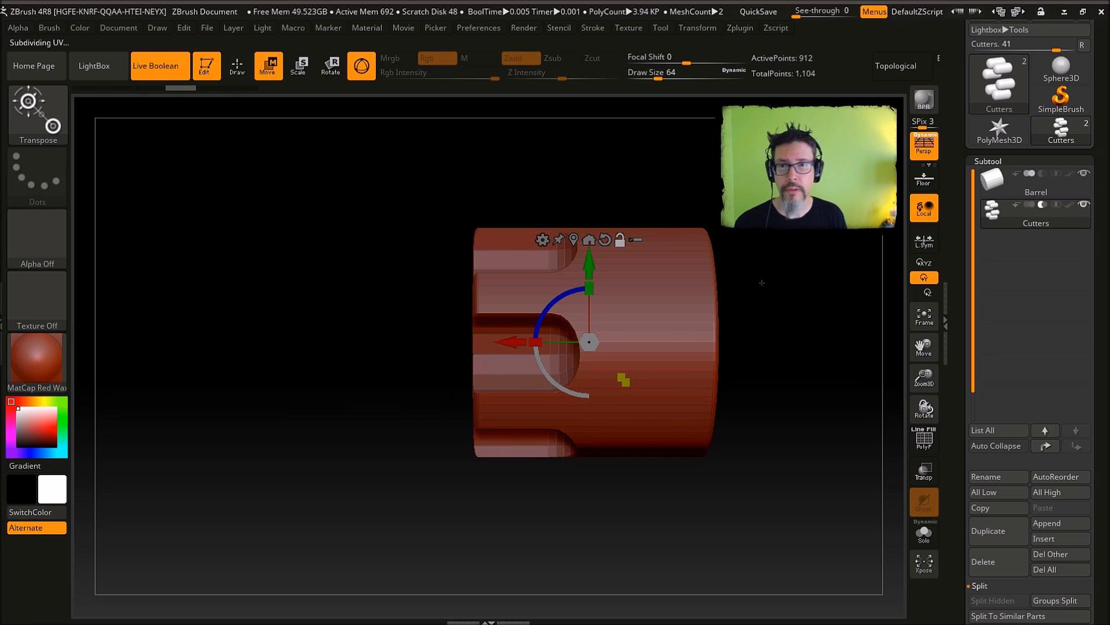
pyautogui.moveTo(758, 287); pyautogui.dragTo(802, 303, button='right')
pyautogui.moveTo(803, 304)
pyautogui.mouseDown()
pyautogui.moveTo(773, 286)
pyautogui.moveTo(766, 294)
pyautogui.moveTo(804, 295)
pyautogui.mouseUp()
pyautogui.moveTo(811, 255); pyautogui.dragTo(761, 256)
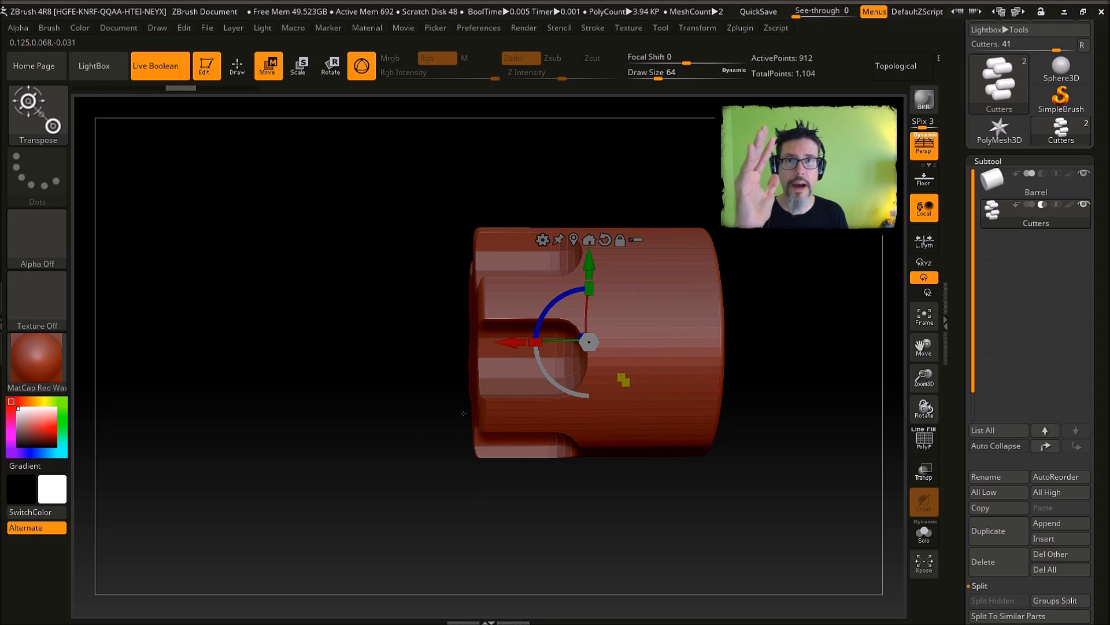
# Select the Barrel subtool and place a Deformer cage around it.
pyautogui.click(994, 181)
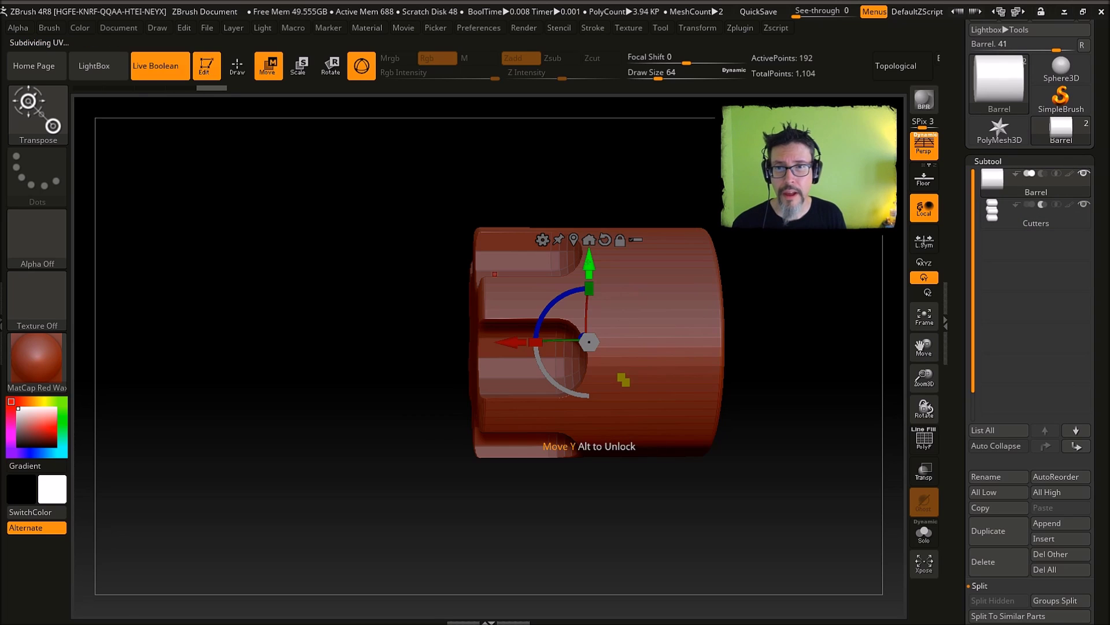
pyautogui.moveTo(590, 263); pyautogui.dragTo(590, 297)
pyautogui.hotkey('ctrl', 'z')
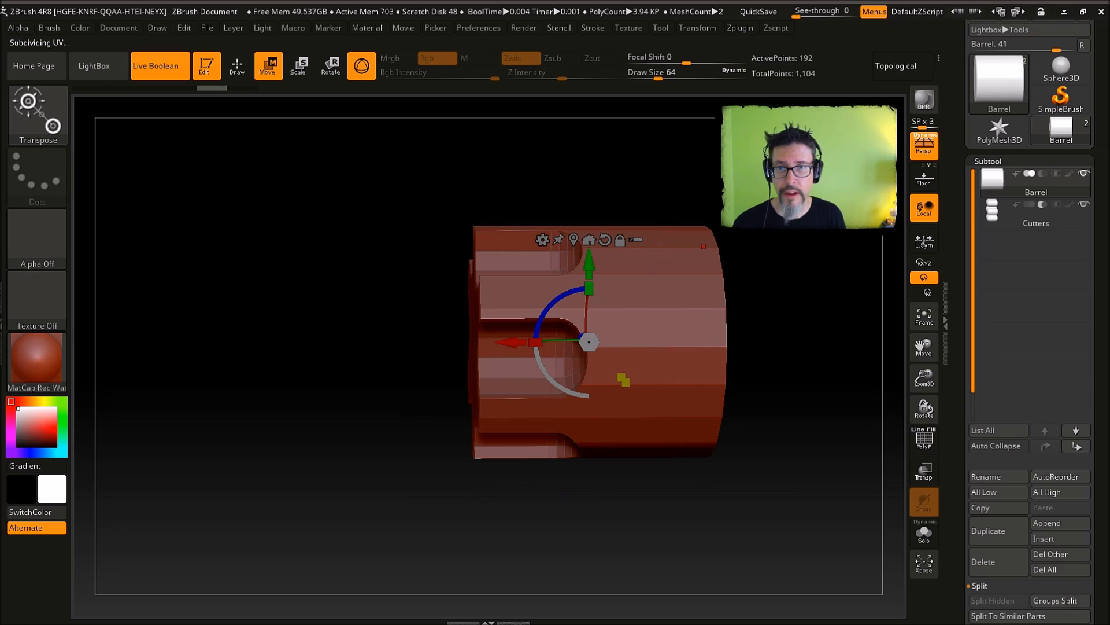
pyautogui.click(542, 239)
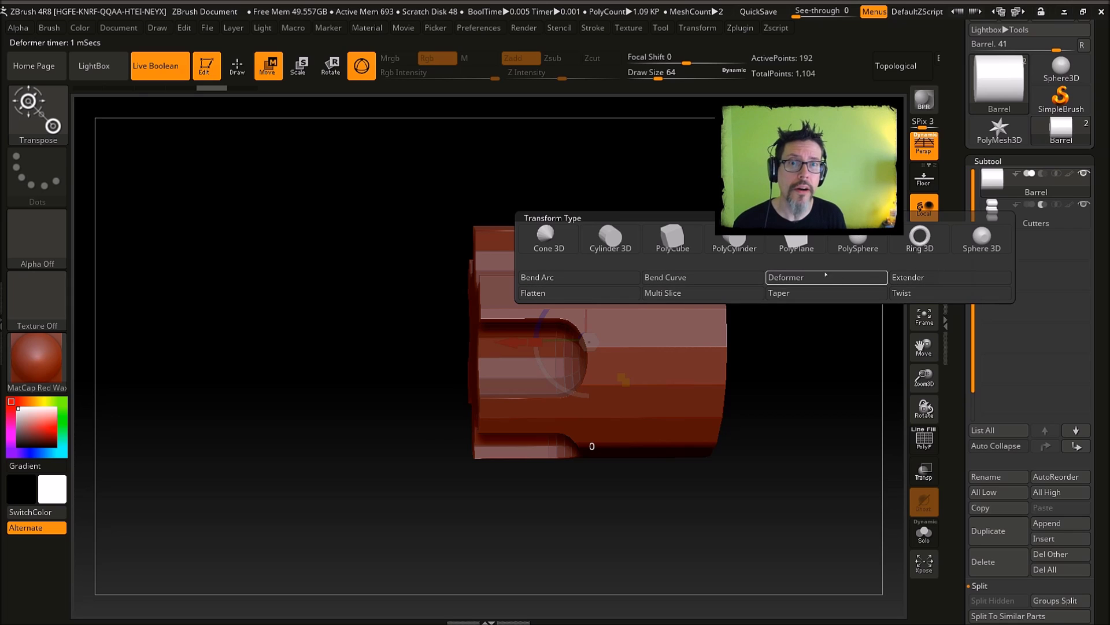
pyautogui.click(786, 277)
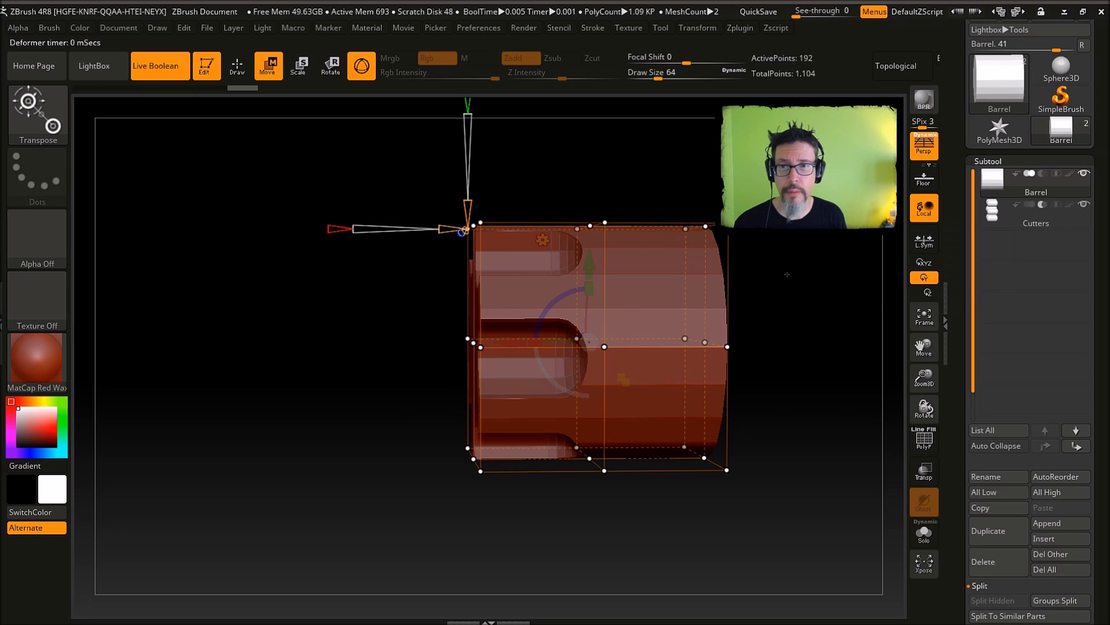
# Try pulling the middle row of cage points on the barrel's grooved end outward along its axis, and undo the deformation.
pyautogui.moveTo(434, 324); pyautogui.dragTo(555, 365)
pyautogui.moveTo(827, 370); pyautogui.dragTo(714, 368)
pyautogui.moveTo(425, 367); pyautogui.dragTo(361, 370)
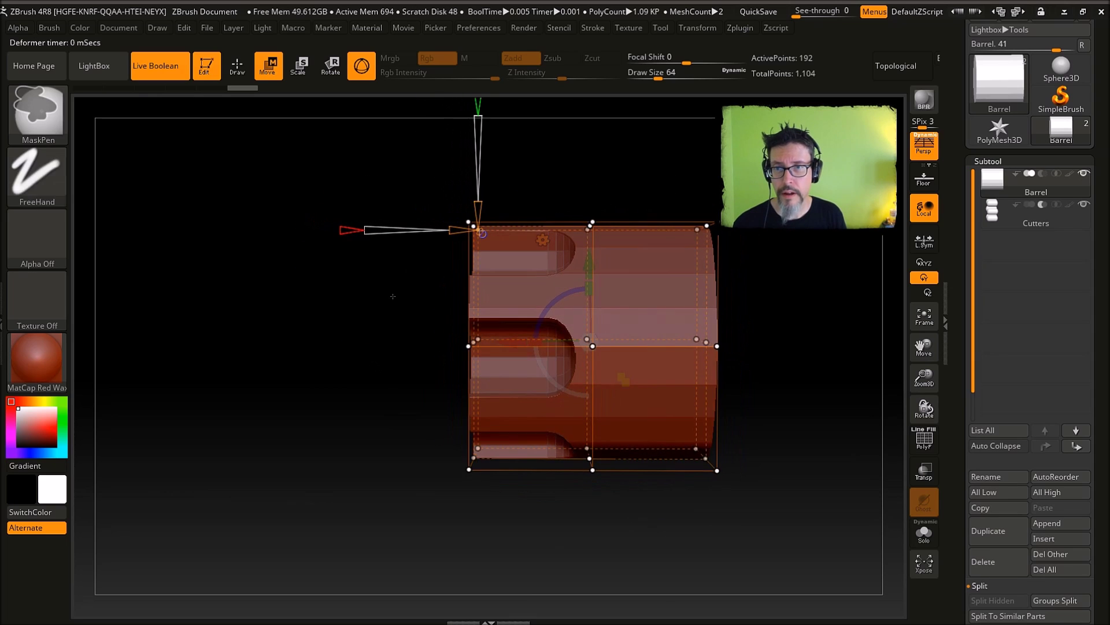
pyautogui.keyDown('ctrl'); pyautogui.moveTo(415, 282); pyautogui.dragTo(507, 364); pyautogui.keyUp('ctrl')
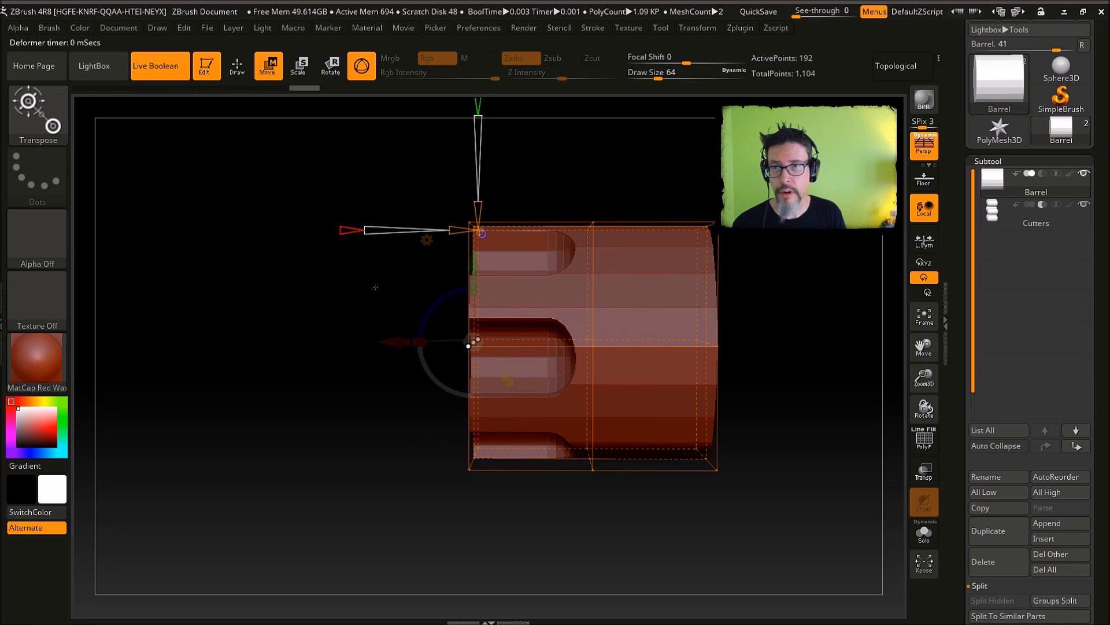
pyautogui.moveTo(469, 346); pyautogui.dragTo(309, 356)
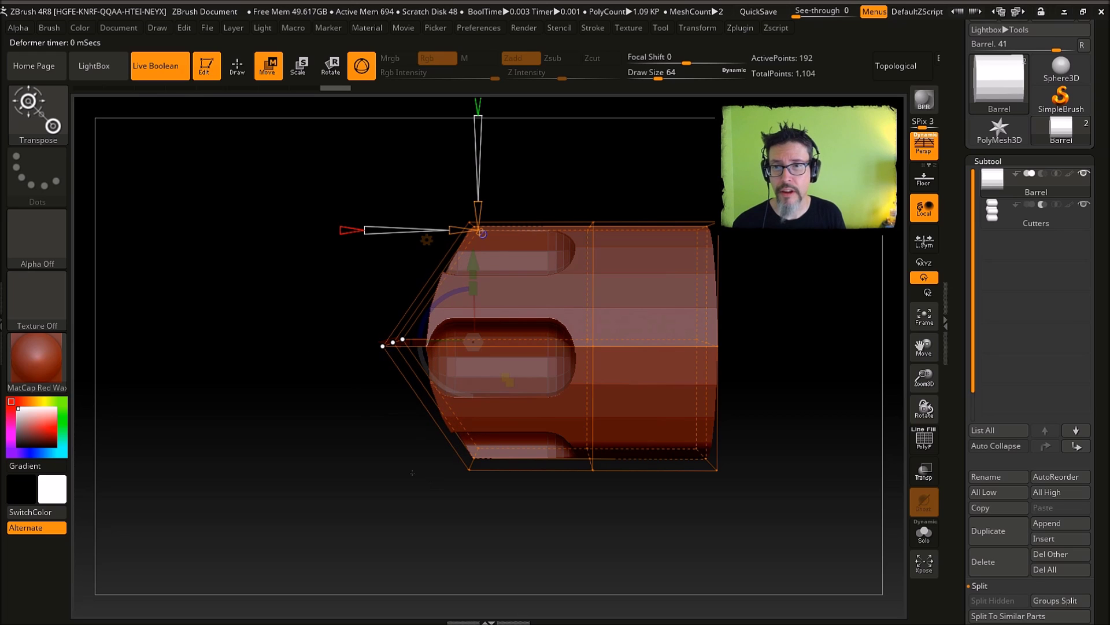
pyautogui.moveTo(413, 473)
pyautogui.mouseDown()
pyautogui.moveTo(578, 440)
pyautogui.moveTo(701, 337)
pyautogui.moveTo(694, 295)
pyautogui.moveTo(715, 222)
pyautogui.moveTo(714, 263)
pyautogui.mouseUp()
pyautogui.press('ctrl')
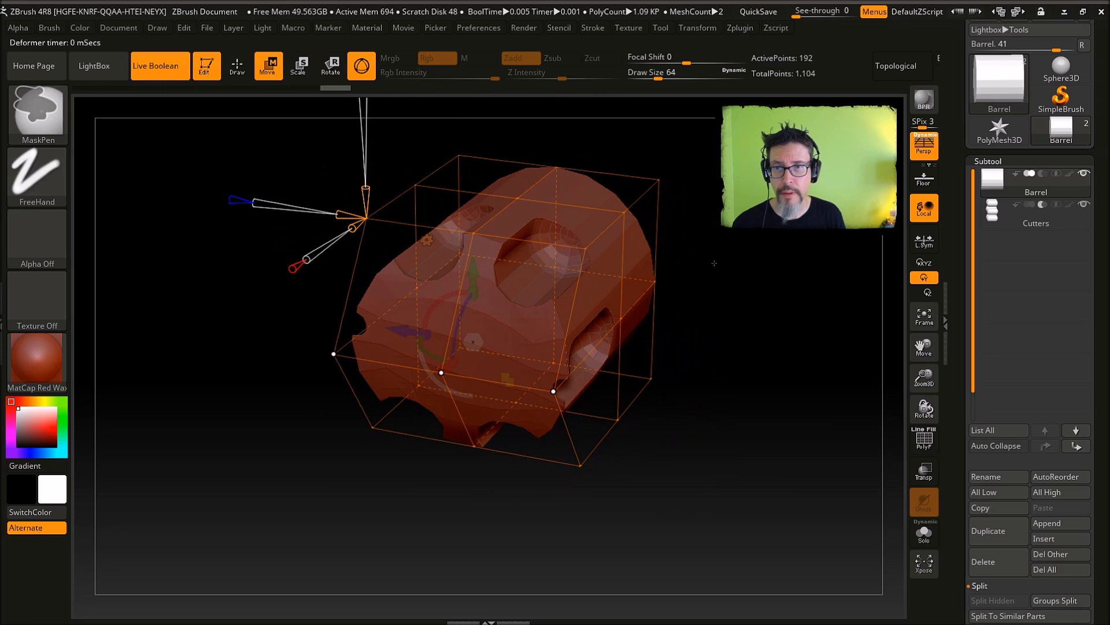
pyautogui.hotkey('ctrl', 'z')
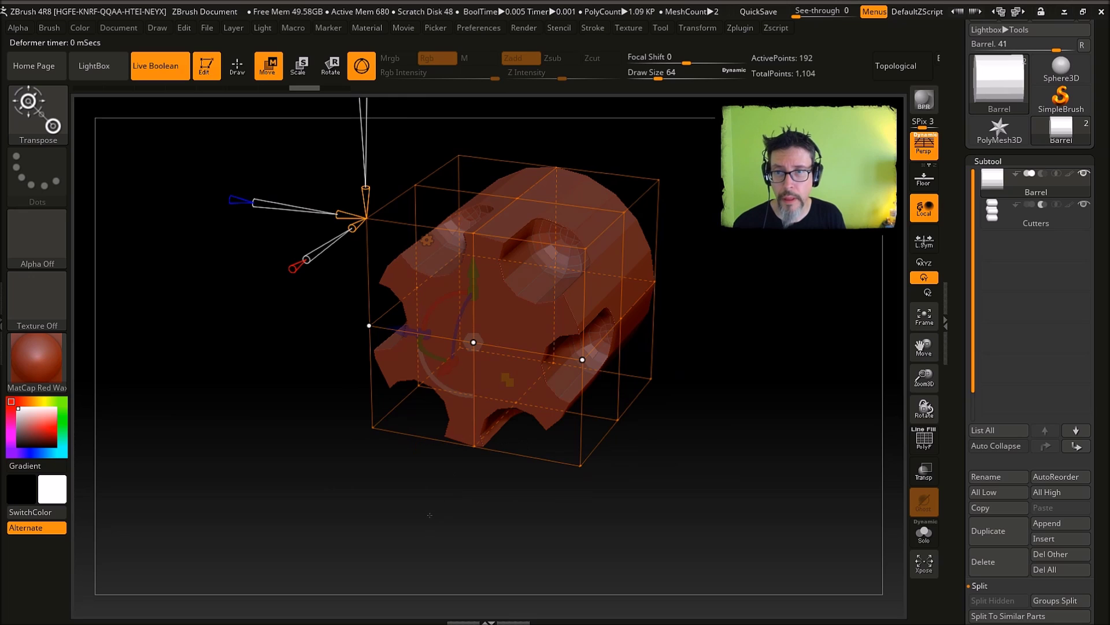
# Isolate the cage's centre point on the barrel's grooved end face and pull it outward along the axis to dome the face.
pyautogui.moveTo(425, 512); pyautogui.dragTo(424, 493)
pyautogui.keyDown('ctrl'); pyautogui.moveTo(466, 307); pyautogui.dragTo(502, 356); pyautogui.keyUp('ctrl')
pyautogui.keyDown('ctrl'); pyautogui.click(388, 492); pyautogui.keyUp('ctrl')
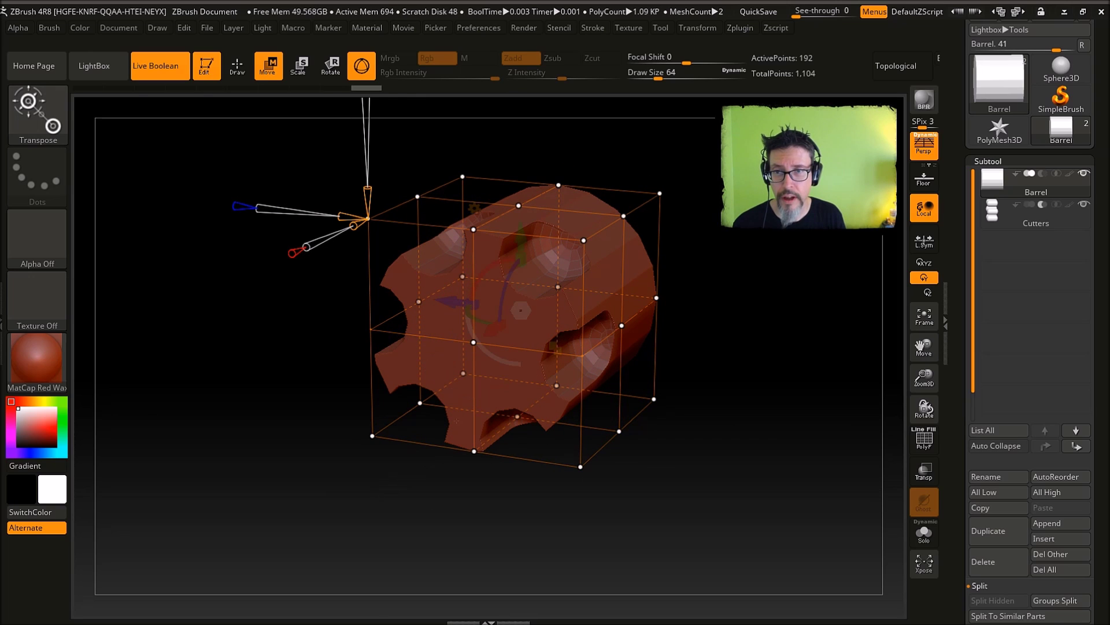
pyautogui.keyDown('ctrl'); pyautogui.click(333, 469); pyautogui.keyUp('ctrl')
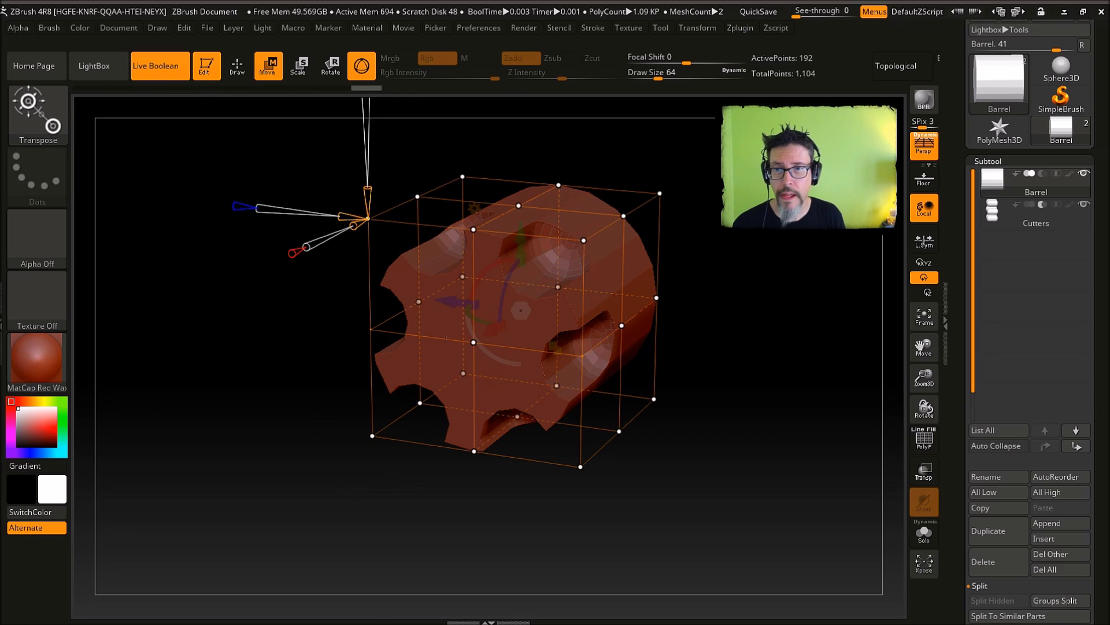
pyautogui.press('ctrl')
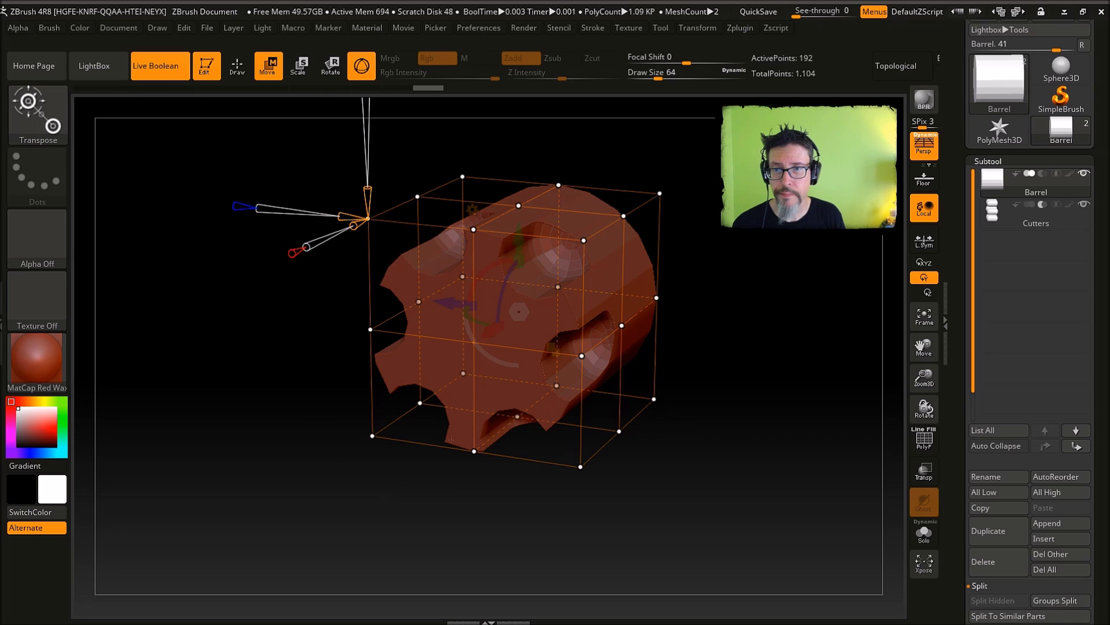
pyautogui.keyDown('ctrl'); pyautogui.click(435, 445); pyautogui.keyUp('ctrl')
pyautogui.moveTo(454, 509); pyautogui.dragTo(406, 511)
pyautogui.moveTo(425, 358); pyautogui.dragTo(378, 489)
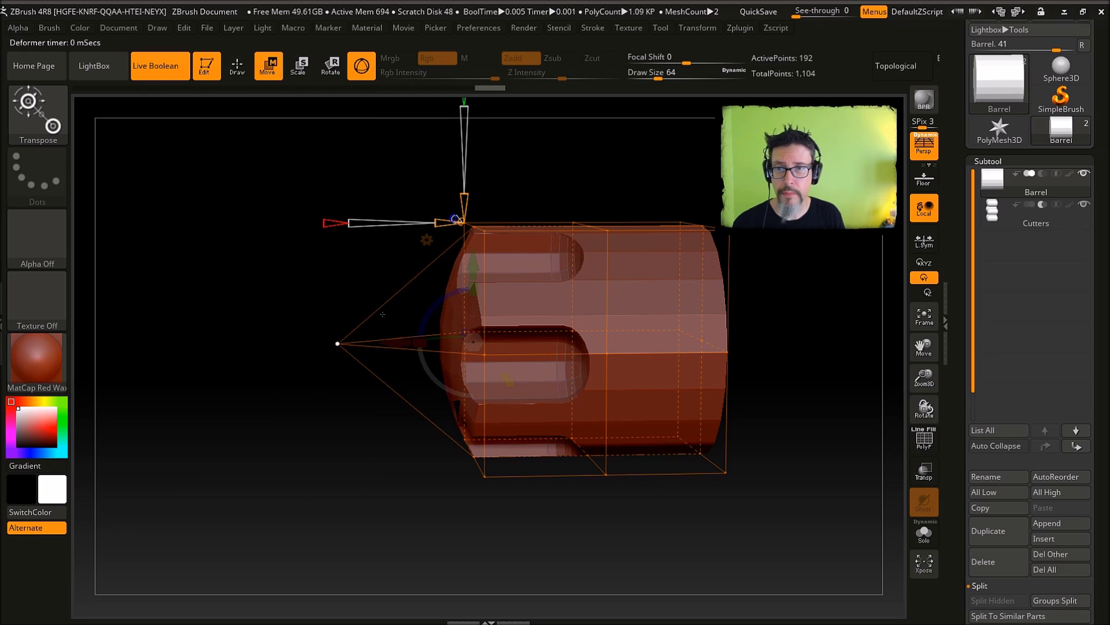
pyautogui.moveTo(403, 336); pyautogui.dragTo(381, 336)
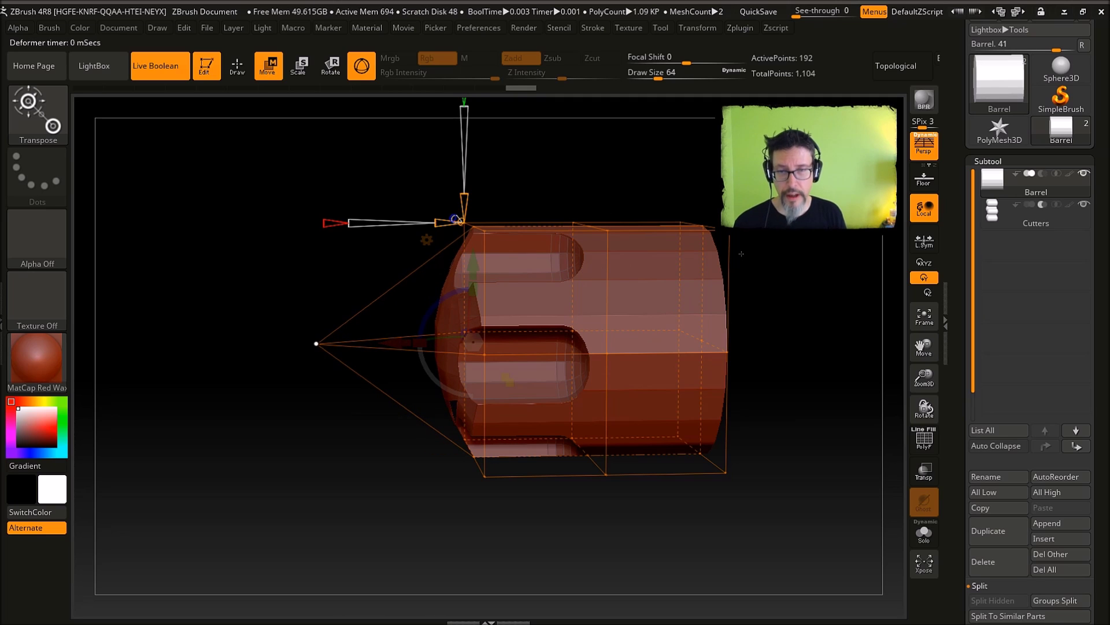
# Leave the deformer cage, select the Cutters subtool, and shift it slightly toward the barrel's domed end.
pyautogui.press('w')
pyautogui.moveTo(770, 296)
pyautogui.mouseDown()
pyautogui.moveTo(796, 297)
pyautogui.moveTo(761, 301)
pyautogui.mouseUp()
pyautogui.click(999, 214)
pyautogui.moveTo(504, 344); pyautogui.dragTo(482, 352)
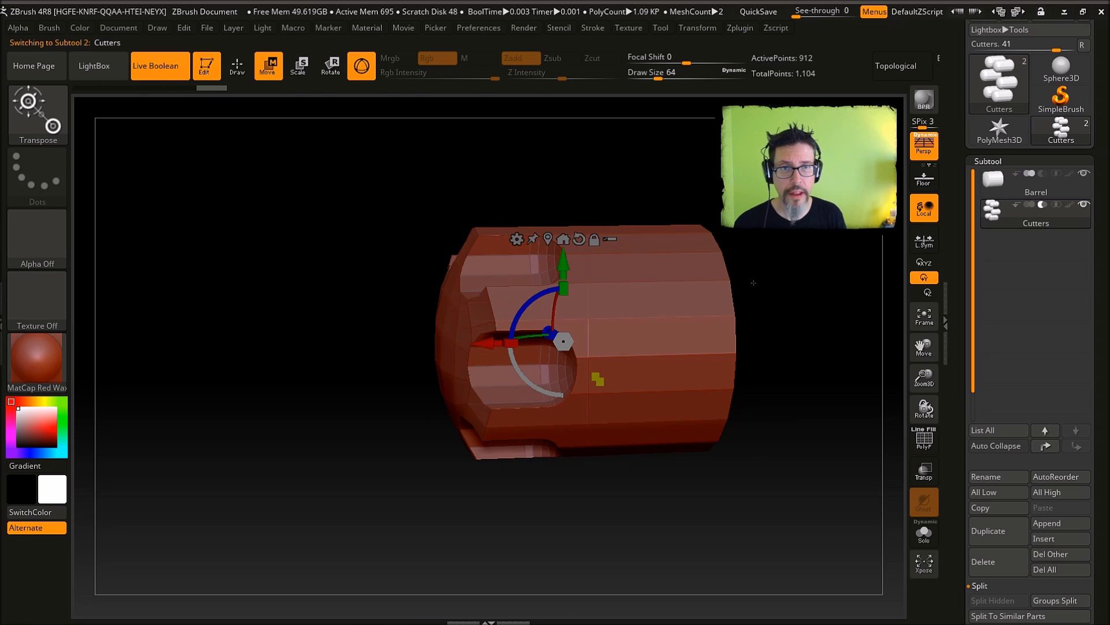
# Select the Barrel subtool, bring back its Deformer cage for inspection, and accept the deformation.
pyautogui.click(994, 184)
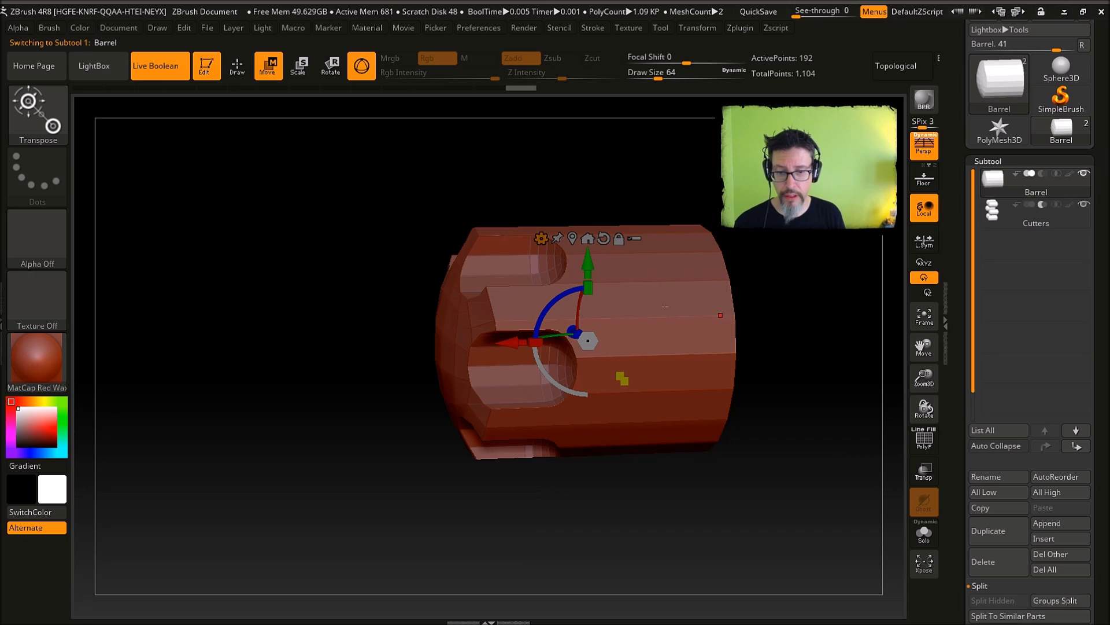
pyautogui.click(540, 238)
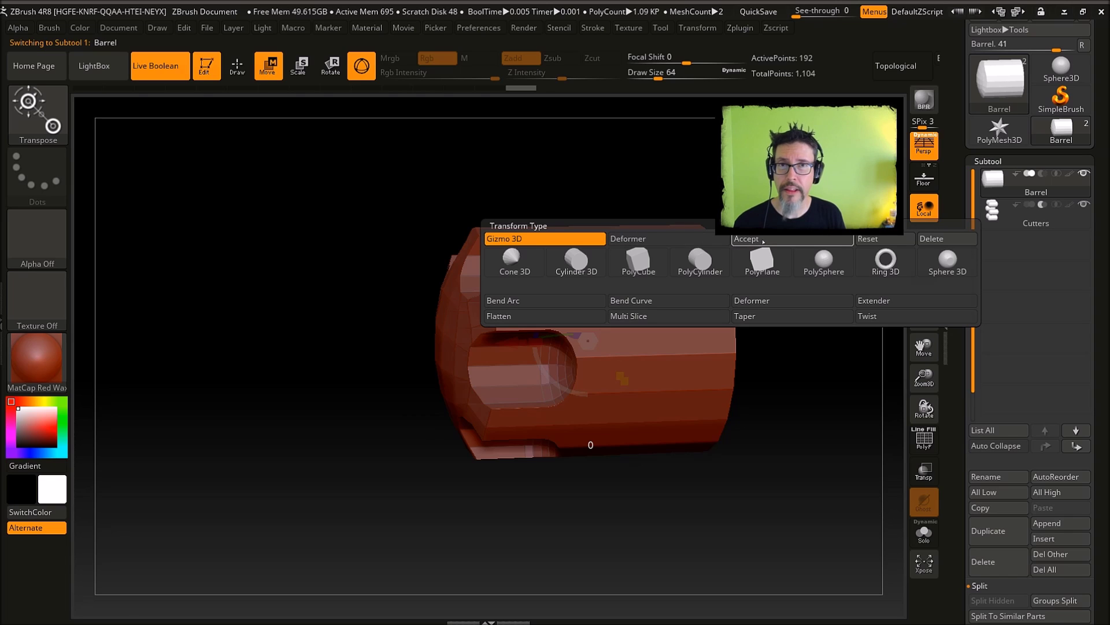
pyautogui.click(668, 239)
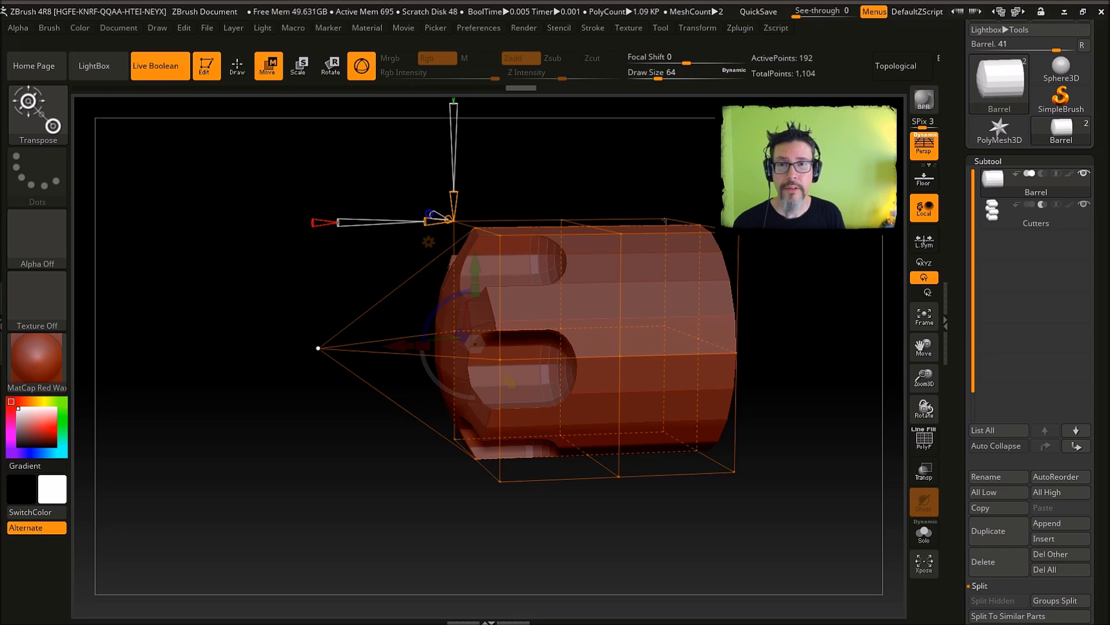
pyautogui.moveTo(731, 242); pyautogui.dragTo(781, 264)
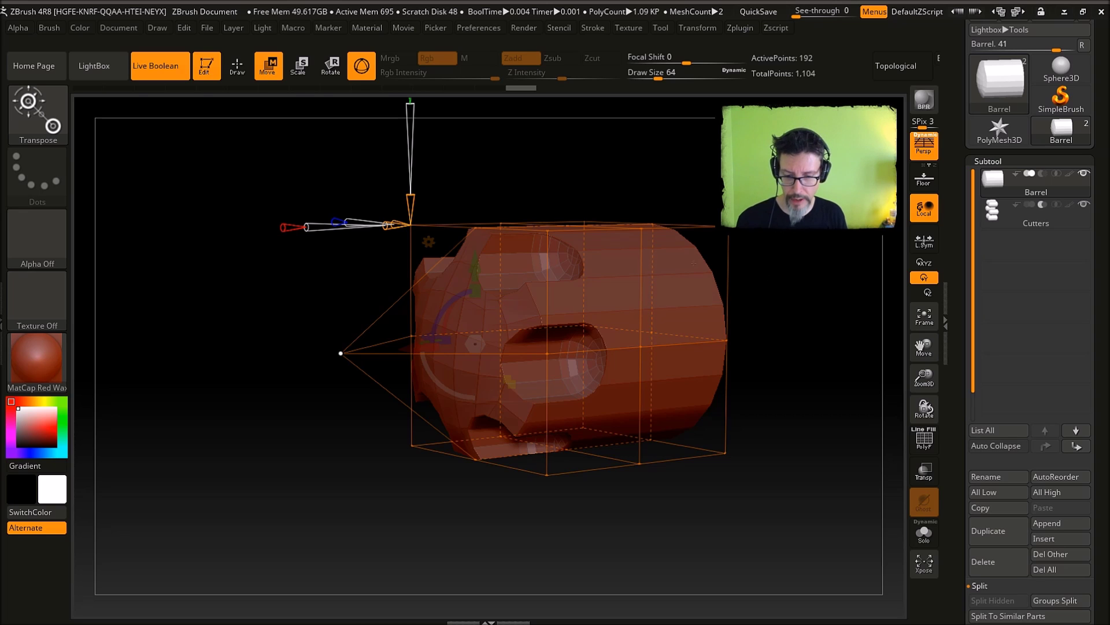
pyautogui.moveTo(781, 264); pyautogui.dragTo(758, 264)
pyautogui.press('w')
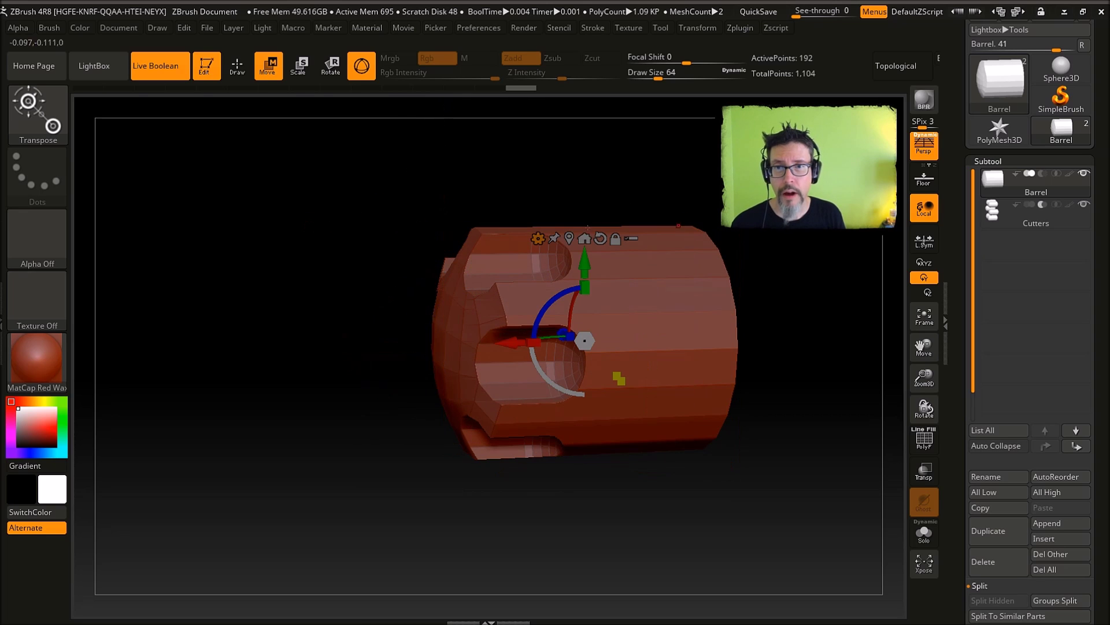
pyautogui.click(538, 238)
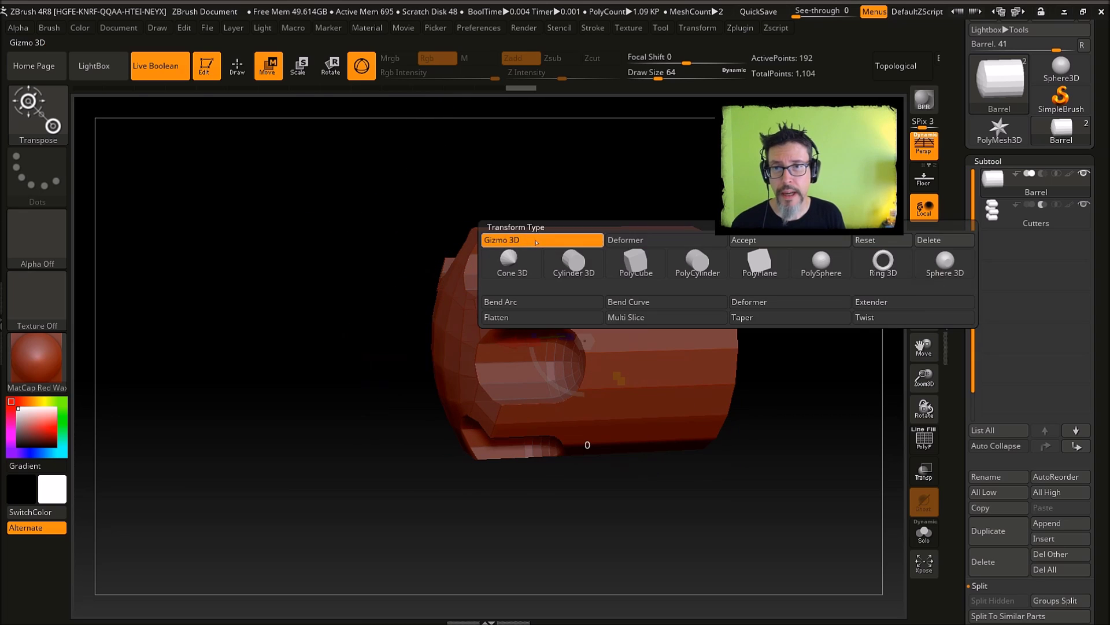
pyautogui.click(744, 240)
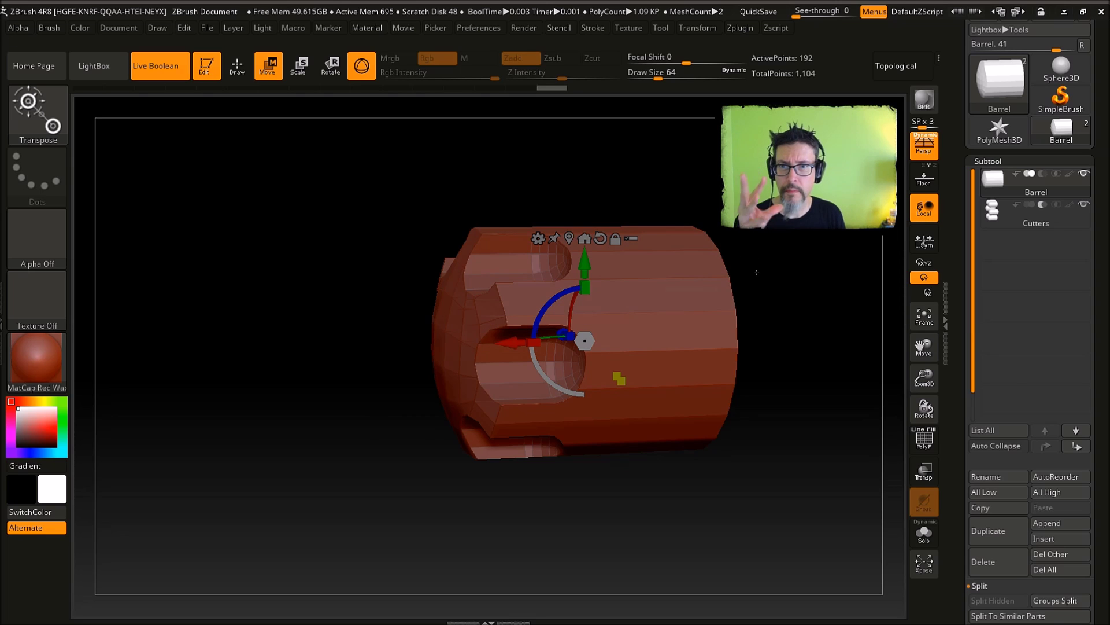
# Turn on Dynamic Subdiv for both the Barrel and Cutters subtools to smooth the domed barrel and its grooves.
pyautogui.moveTo(757, 273); pyautogui.dragTo(766, 249)
pyautogui.press('d')
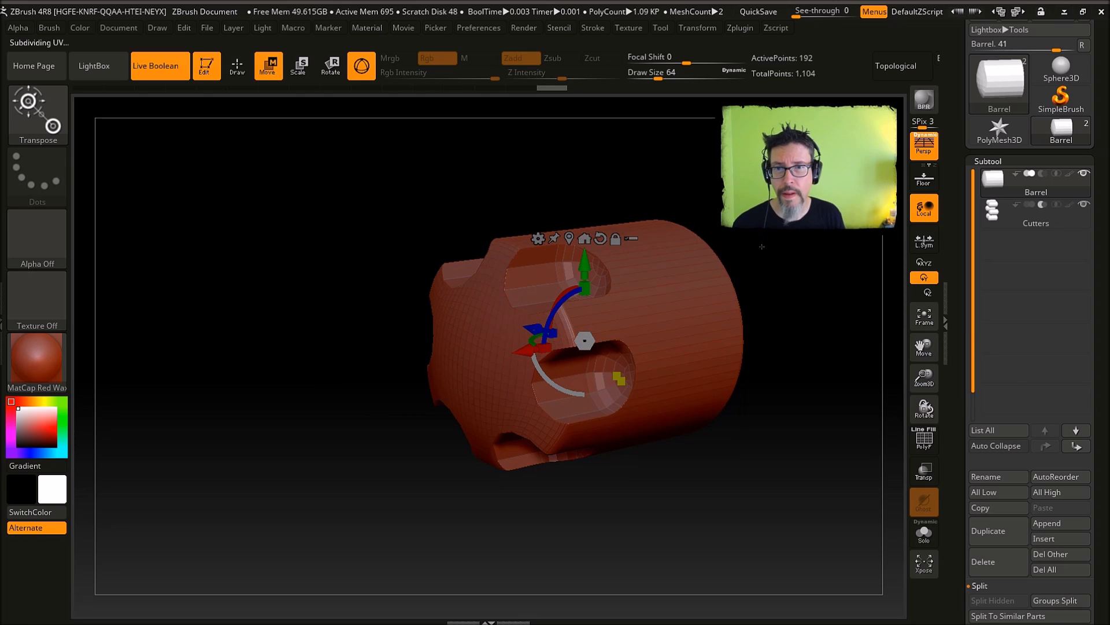
pyautogui.moveTo(762, 291); pyautogui.dragTo(974, 237)
pyautogui.click(997, 210)
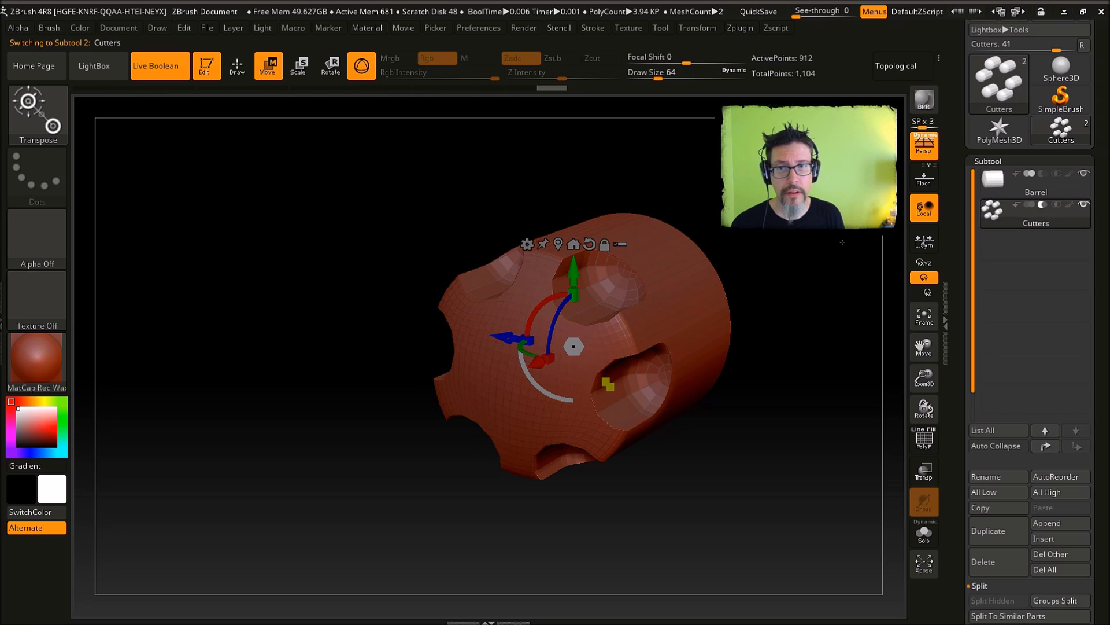
pyautogui.press('d')
pyautogui.moveTo(767, 300); pyautogui.dragTo(793, 301)
pyautogui.moveTo(809, 249)
pyautogui.mouseDown()
pyautogui.moveTo(746, 271)
pyautogui.moveTo(783, 275)
pyautogui.moveTo(735, 268)
pyautogui.moveTo(791, 255)
pyautogui.mouseUp()
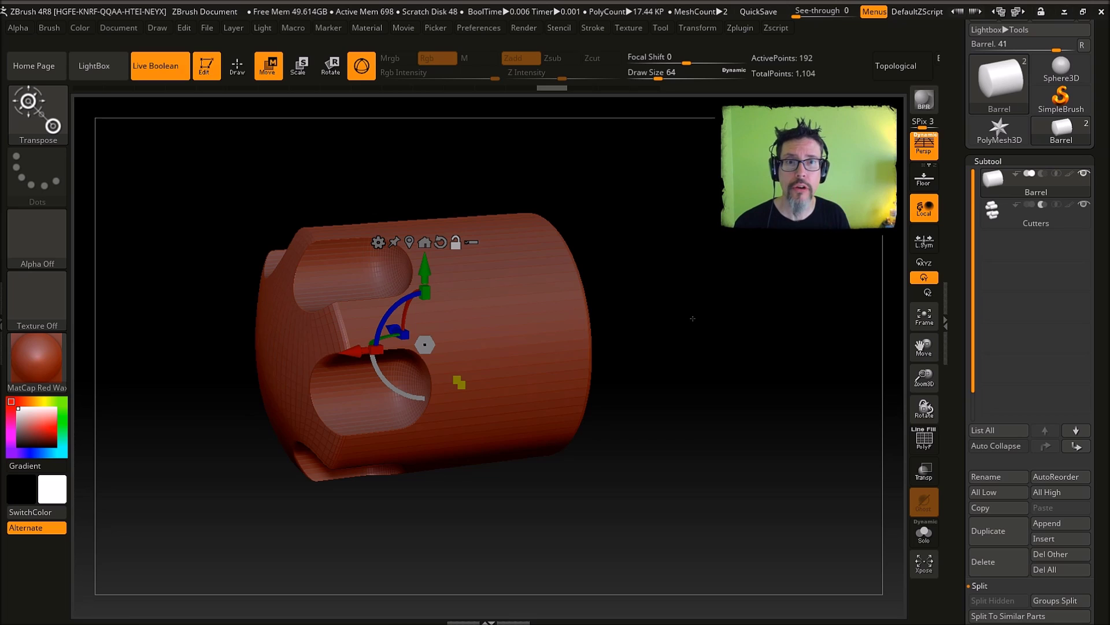
# Append a PolyMesh3D star as a new subtool below the Cutters.
pyautogui.moveTo(712, 239)
pyautogui.keyDown('alt'); pyautogui.mouseDown()
pyautogui.moveTo(686, 246)
pyautogui.moveTo(700, 241)
pyautogui.mouseUp(); pyautogui.keyUp('alt')
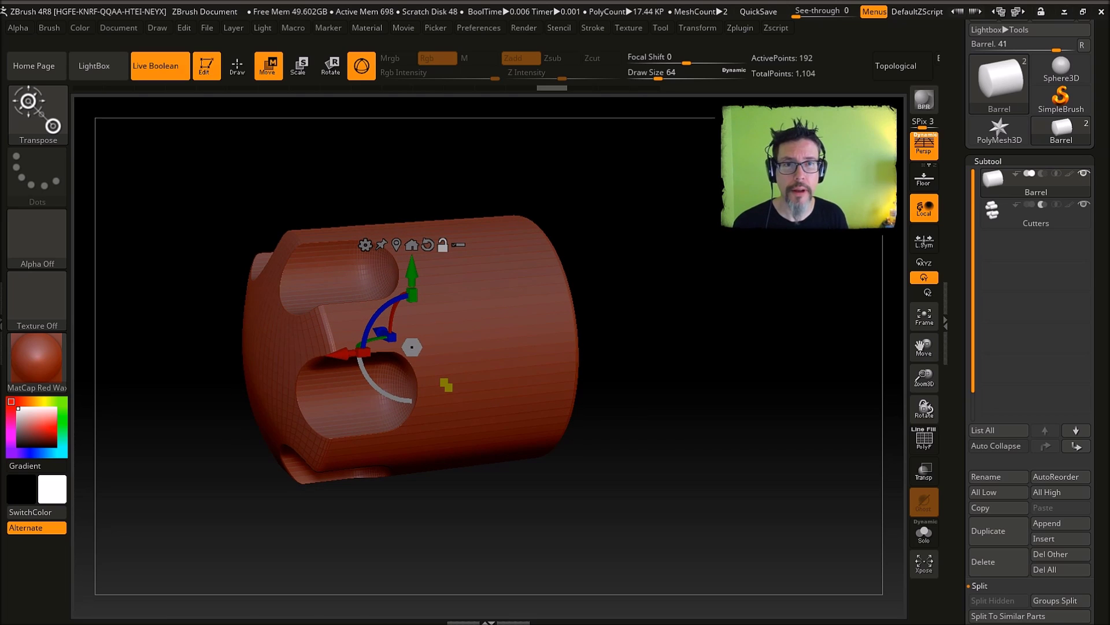
pyautogui.moveTo(781, 297)
pyautogui.keyDown('alt'); pyautogui.mouseDown()
pyautogui.moveTo(744, 279)
pyautogui.moveTo(779, 301)
pyautogui.mouseUp(); pyautogui.keyUp('alt')
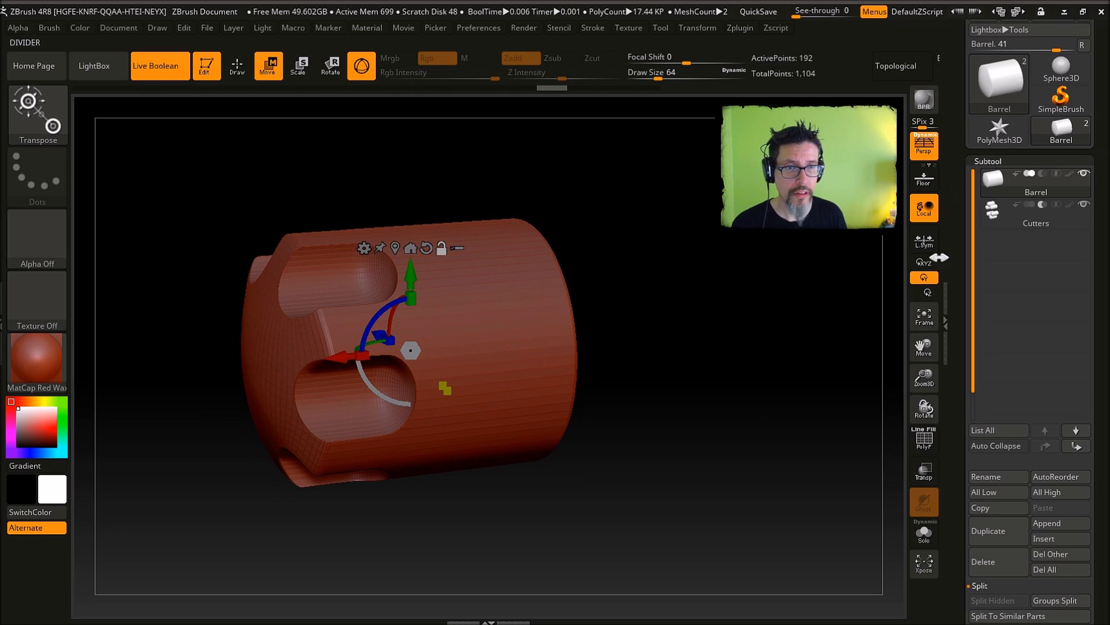
pyautogui.click(1044, 523)
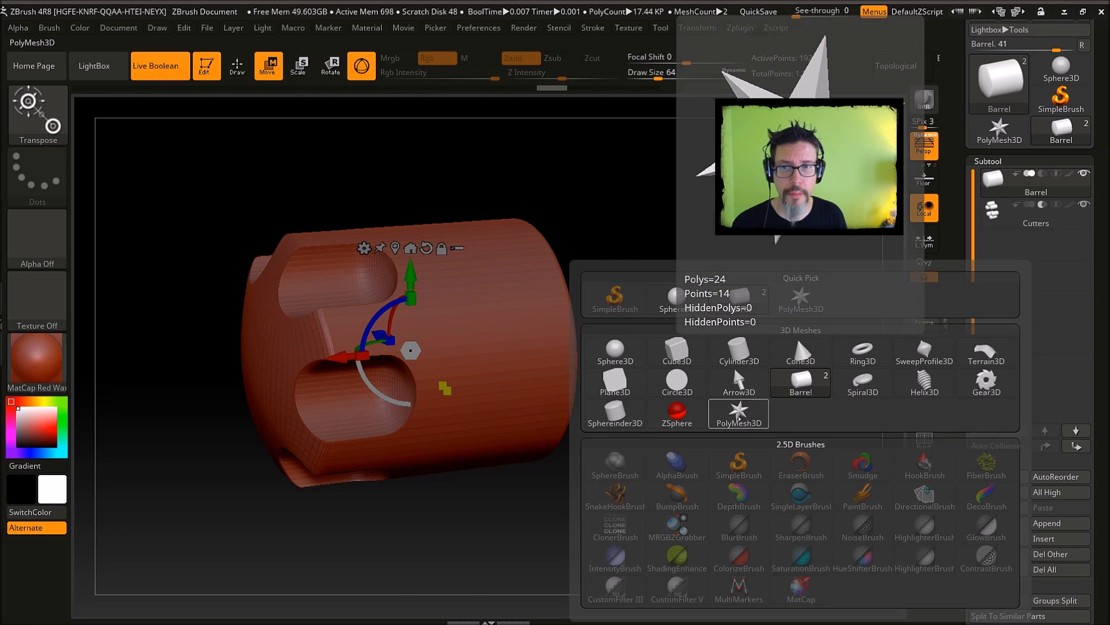
pyautogui.click(741, 414)
pyautogui.keyDown('alt'); pyautogui.moveTo(705, 429); pyautogui.dragTo(528, 365, button='right'); pyautogui.keyUp('alt')
pyautogui.moveTo(460, 392); pyautogui.dragTo(570, 381)
pyautogui.hotkey('ctrl', 'z')
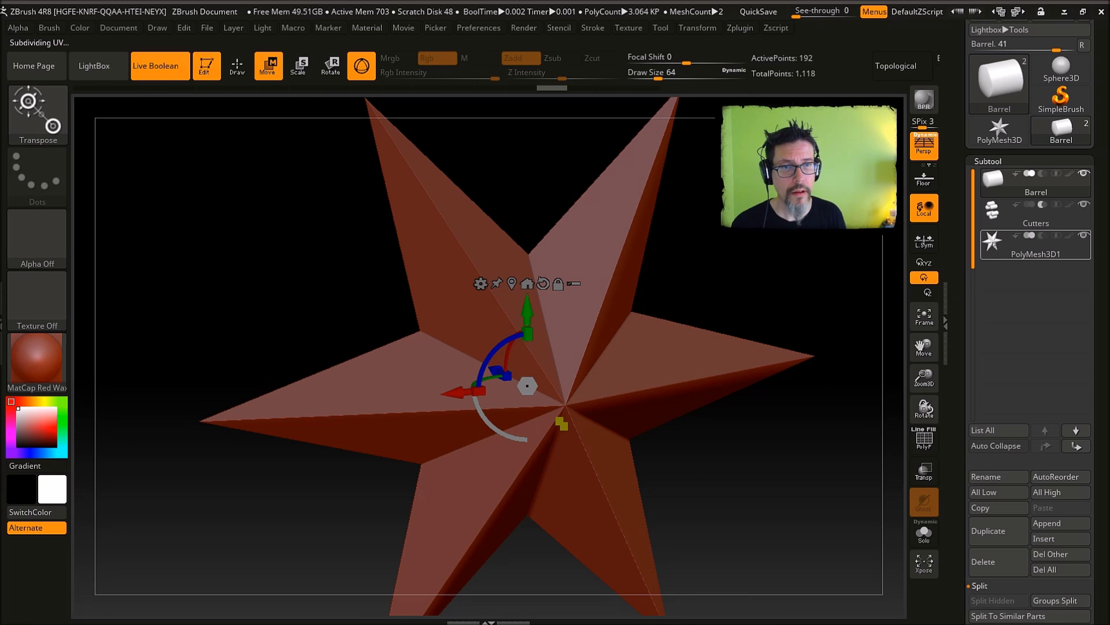
# Select the PolyMesh3D1 star subtool and move it along the barrel's axis until it stands just beyond the flat end.
pyautogui.click(1035, 247)
pyautogui.moveTo(460, 393); pyautogui.dragTo(648, 374)
pyautogui.moveTo(749, 404); pyautogui.dragTo(720, 399)
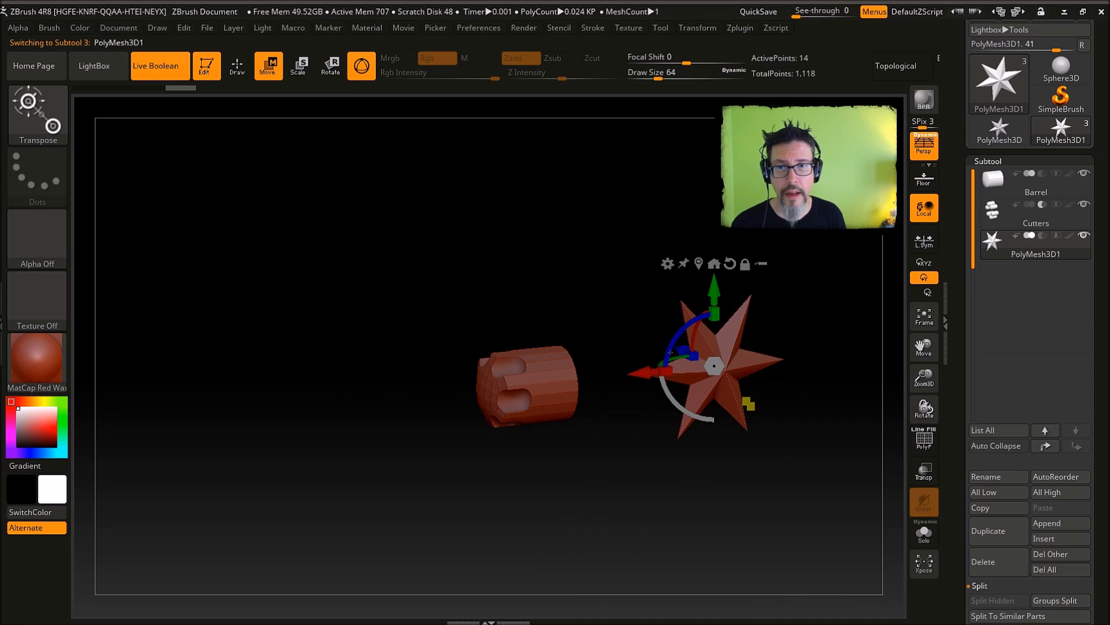
pyautogui.moveTo(642, 373); pyautogui.dragTo(582, 377)
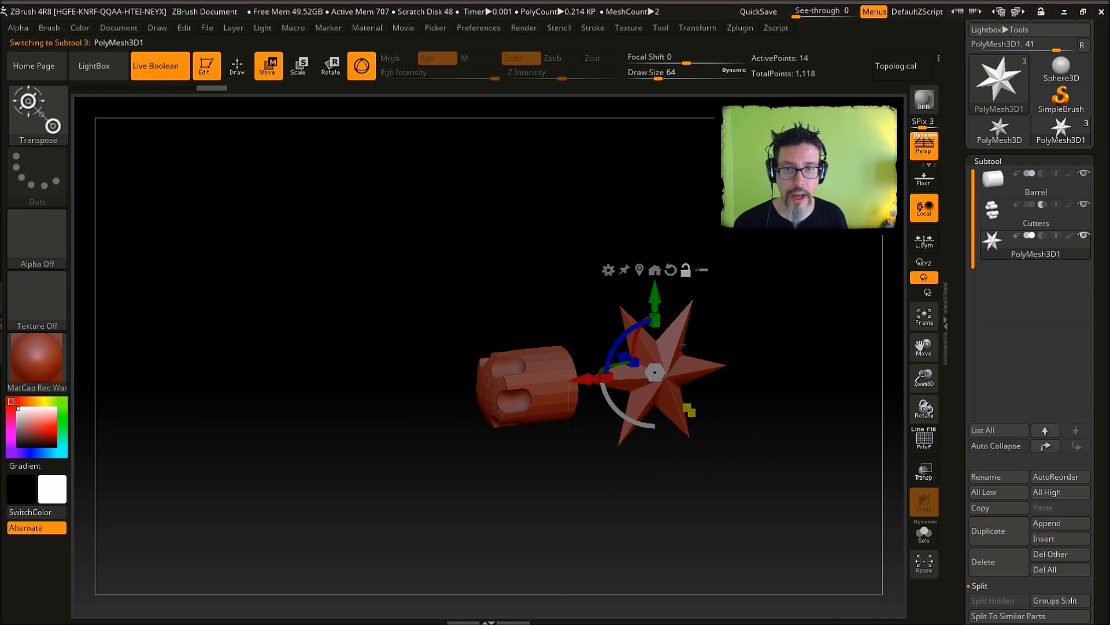
pyautogui.keyDown('alt'); pyautogui.moveTo(684, 344); pyautogui.dragTo(769, 402); pyautogui.keyUp('alt')
pyautogui.moveTo(808, 314); pyautogui.dragTo(779, 289)
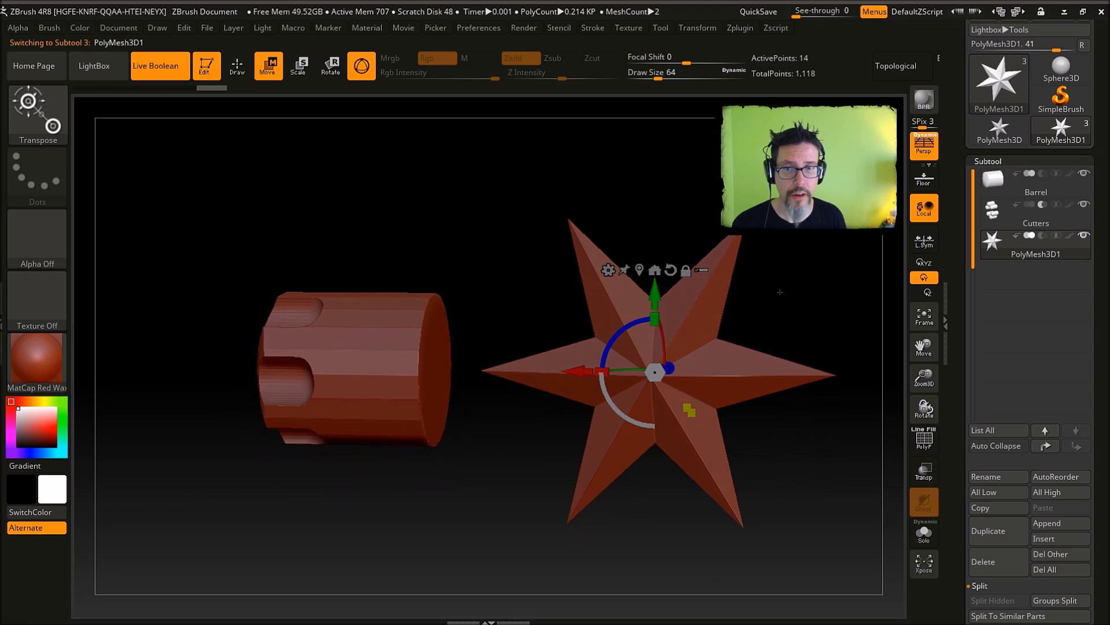
pyautogui.moveTo(779, 288); pyautogui.dragTo(790, 297, button='right')
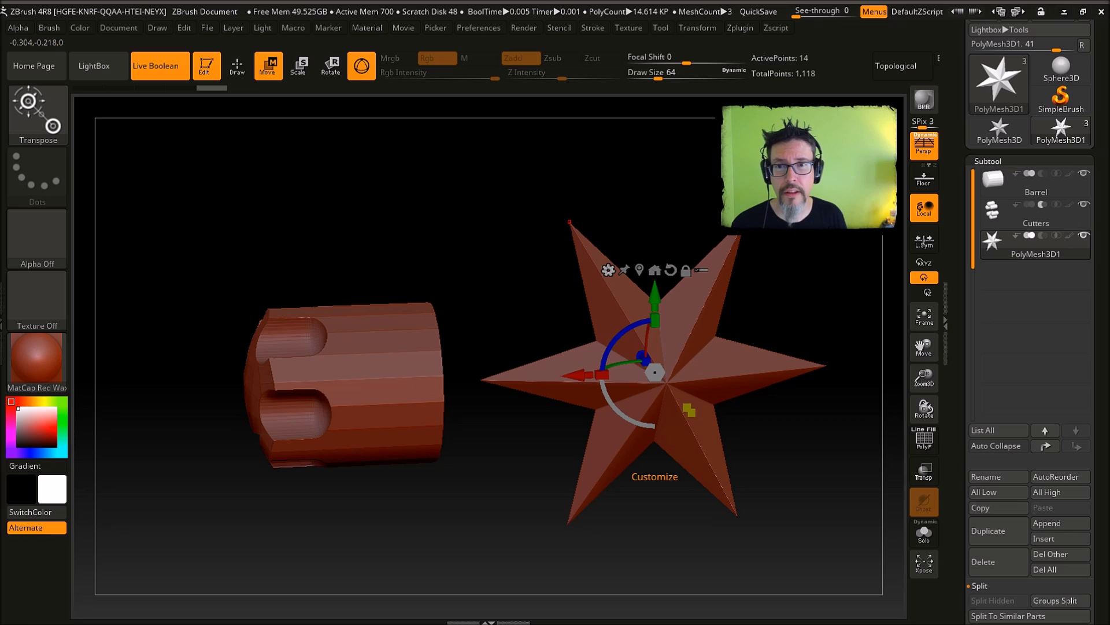
# Replace the star mesh with a PolySphere and scale the sphere up uniformly.
pyautogui.click(608, 270)
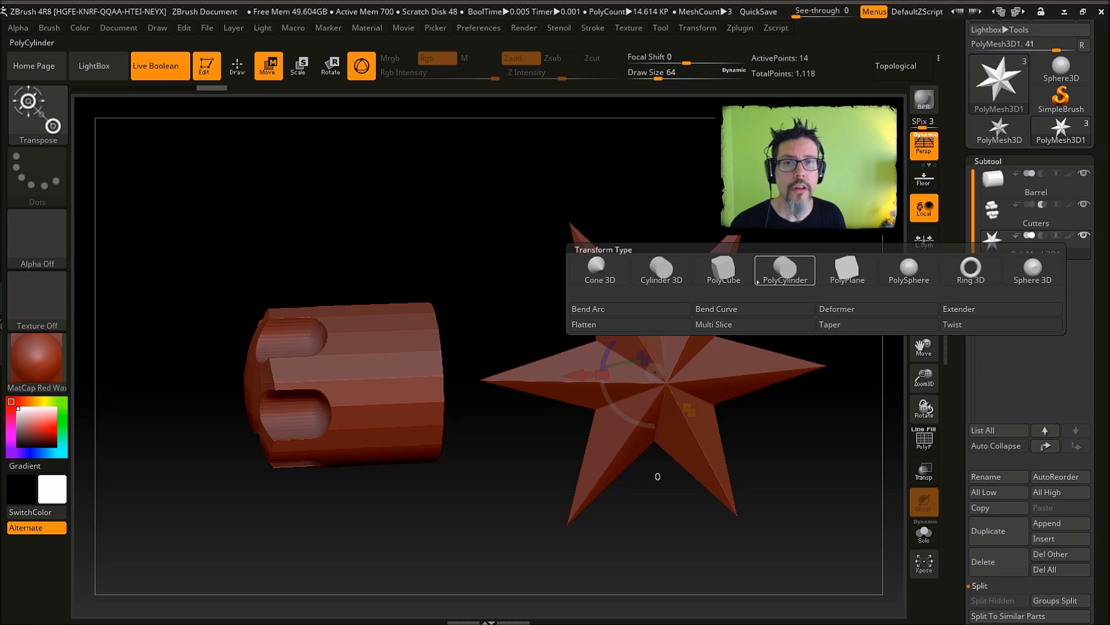
pyautogui.click(901, 271)
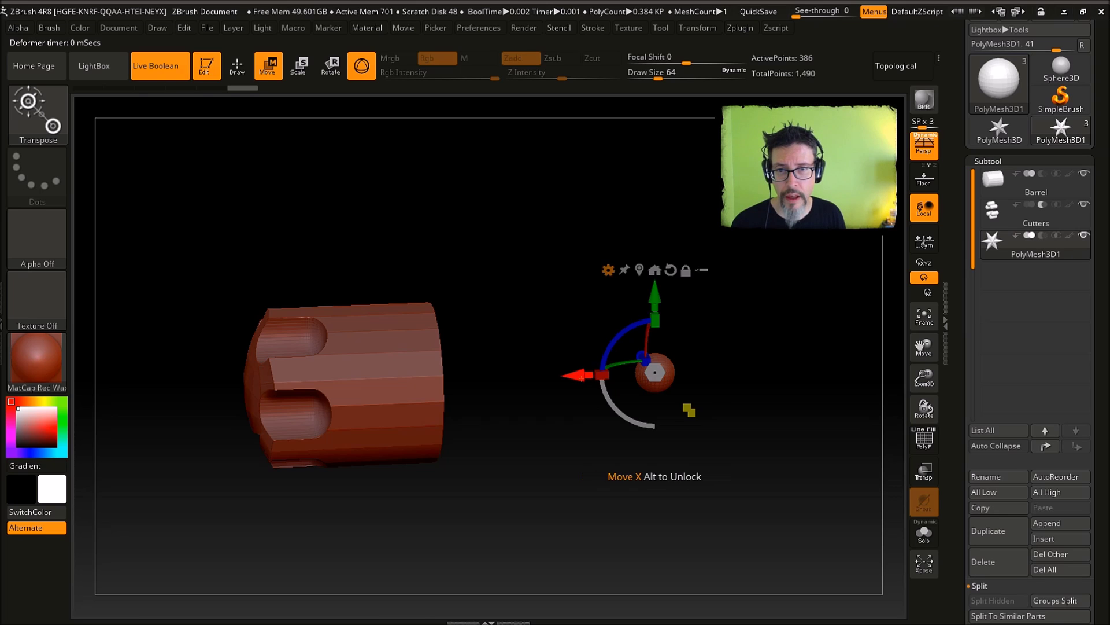
pyautogui.moveTo(688, 409); pyautogui.dragTo(722, 441)
# Move the sphere along the barrel's axis into the domed end and fine-tune its size so it protrudes from the centre.
pyautogui.keyDown('alt'); pyautogui.moveTo(705, 292); pyautogui.dragTo(771, 273); pyautogui.keyUp('alt')
pyautogui.moveTo(654, 356); pyautogui.dragTo(258, 391)
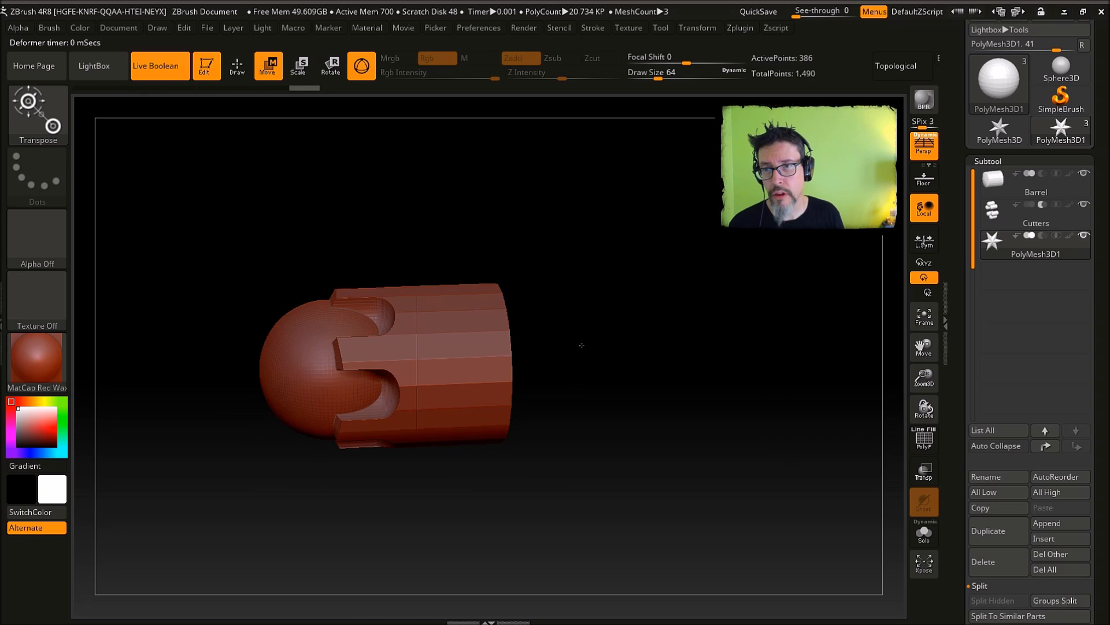
pyautogui.moveTo(576, 336)
pyautogui.mouseDown()
pyautogui.moveTo(556, 329)
pyautogui.moveTo(620, 381)
pyautogui.moveTo(709, 332)
pyautogui.moveTo(595, 347)
pyautogui.mouseUp()
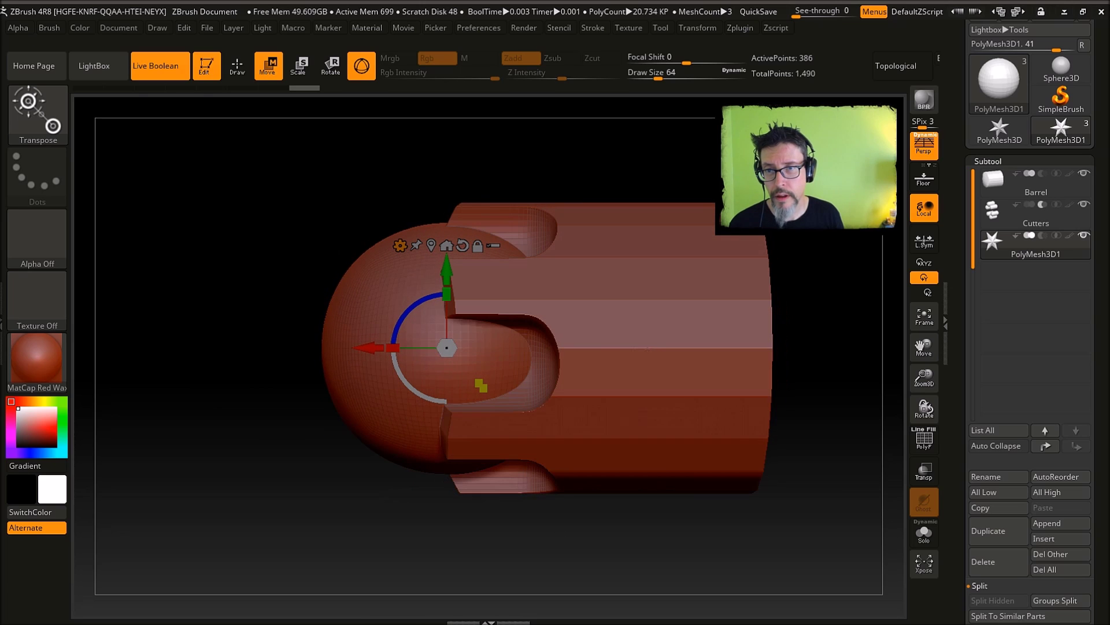
pyautogui.moveTo(478, 380); pyautogui.dragTo(439, 384)
pyautogui.moveTo(327, 470); pyautogui.dragTo(361, 497)
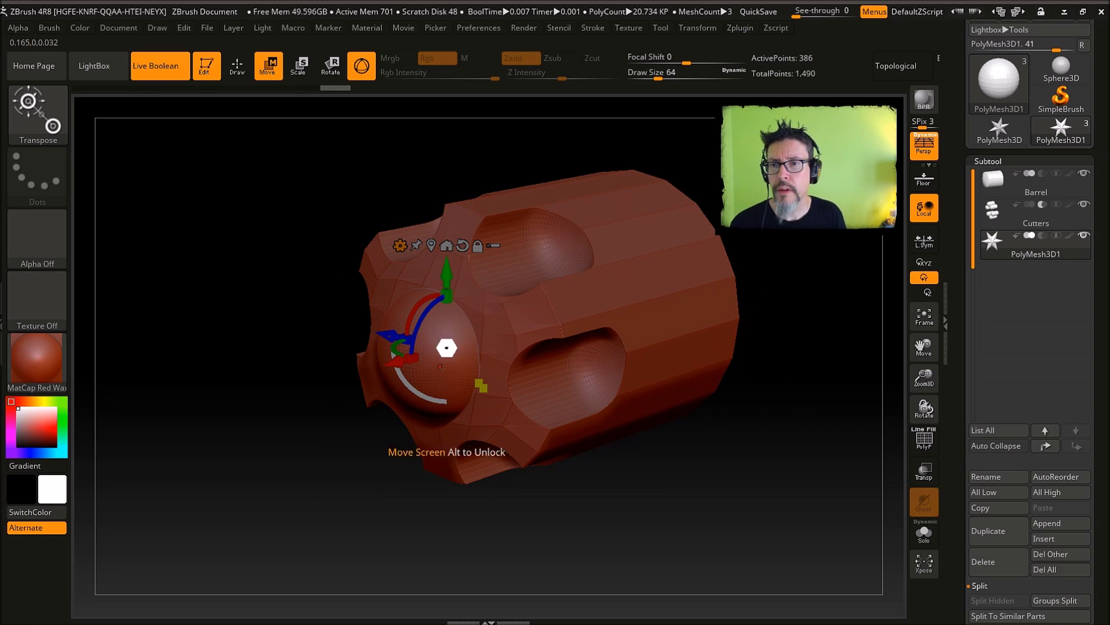
pyautogui.moveTo(481, 385); pyautogui.dragTo(498, 386)
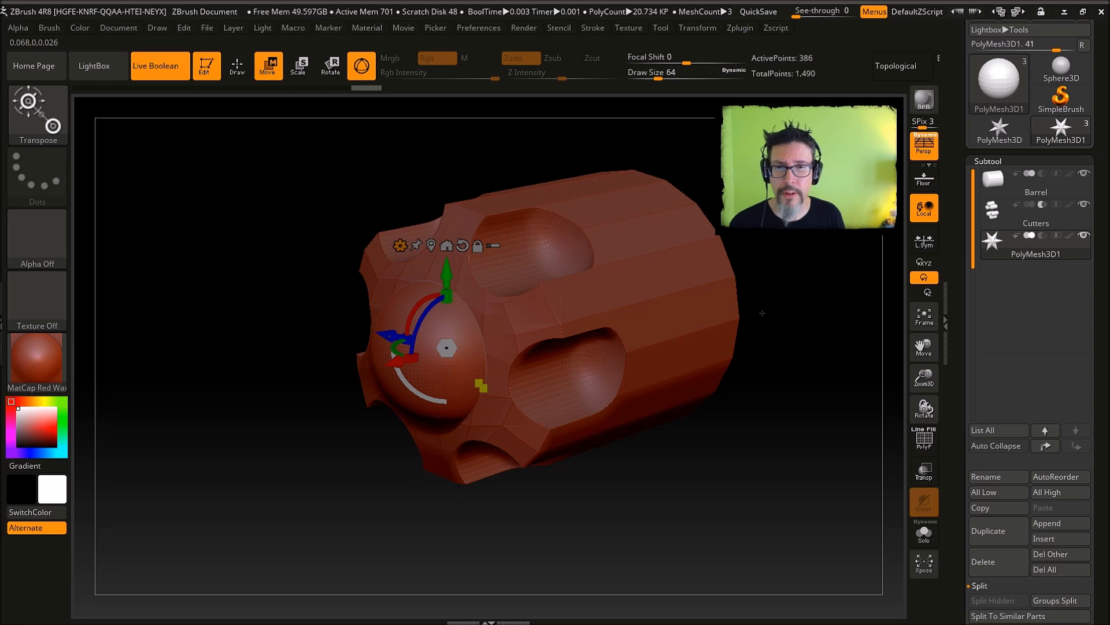
# Turn on Dynamic Subdiv for the Barrel subtool and reselect the PolyMesh3D1 sphere.
pyautogui.click(1017, 182)
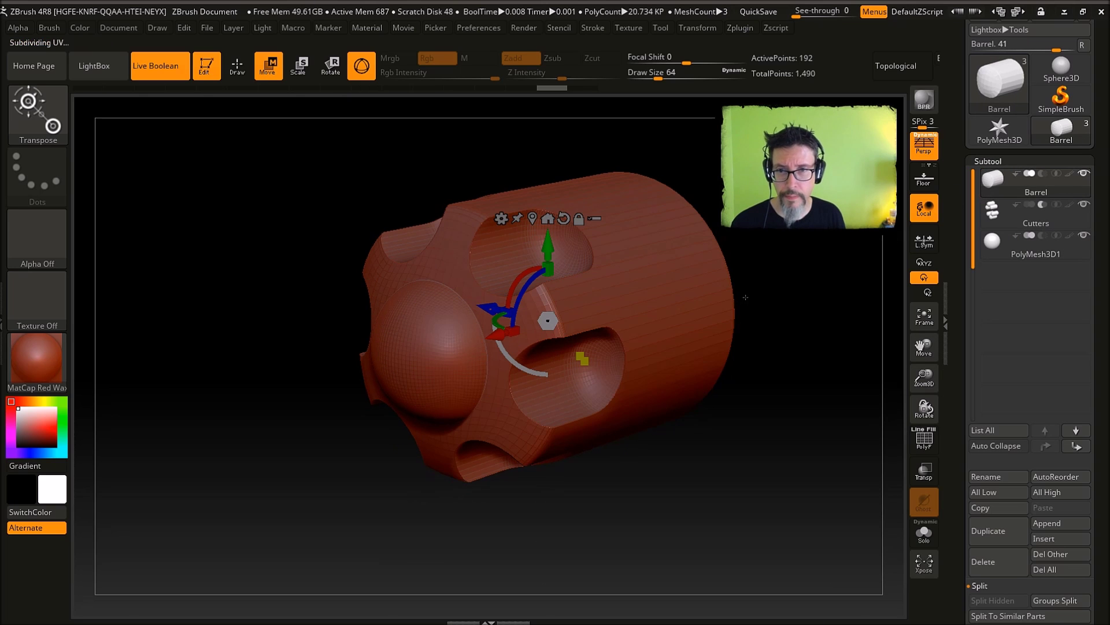
pyautogui.click(1023, 243)
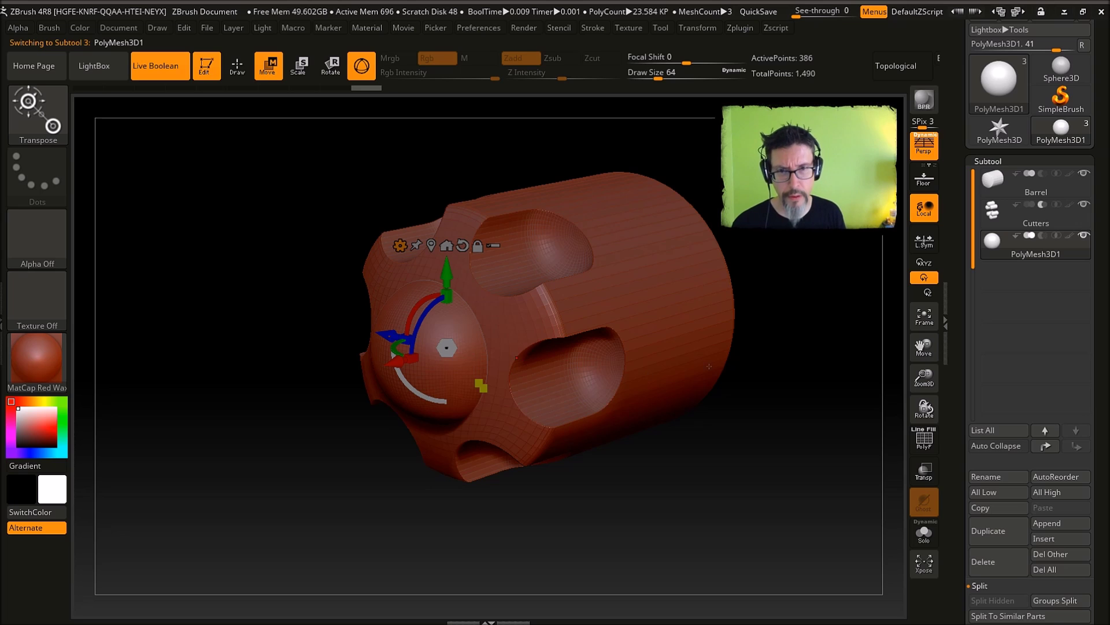
pyautogui.moveTo(709, 366); pyautogui.dragTo(757, 298)
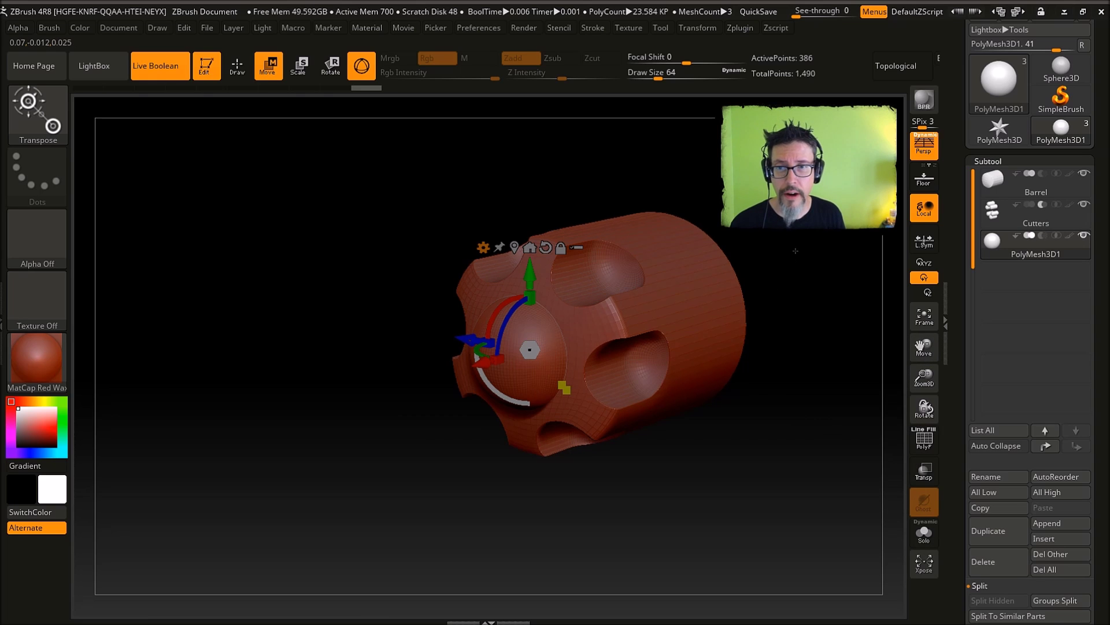
# Duplicate the PolyMesh3D1 sphere, set the original to subtraction, and scale the PolyMesh3D2 copy slightly smaller to leave a gap around it.
pyautogui.moveTo(793, 266); pyautogui.dragTo(764, 268)
pyautogui.click(990, 530)
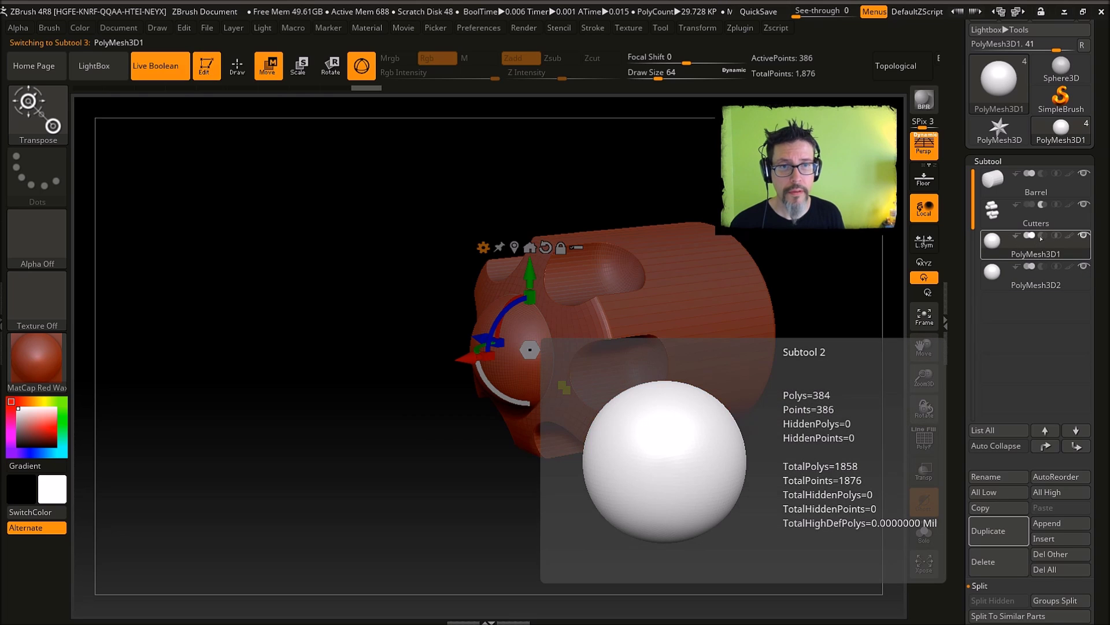
pyautogui.click(1002, 281)
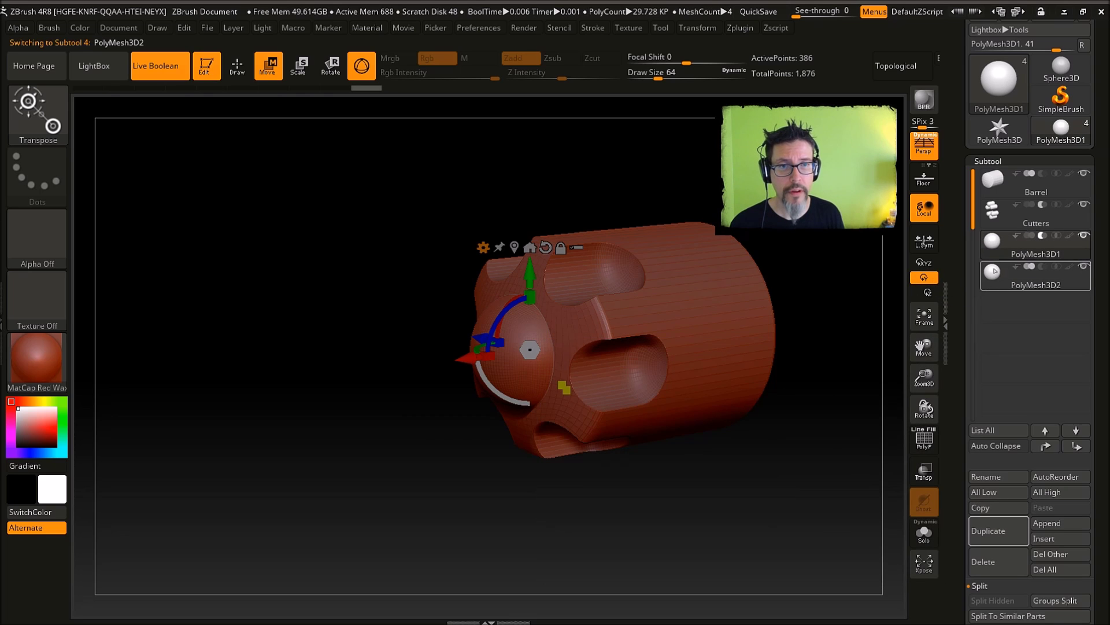
pyautogui.moveTo(565, 385); pyautogui.dragTo(557, 385)
pyautogui.moveTo(517, 486); pyautogui.dragTo(584, 497)
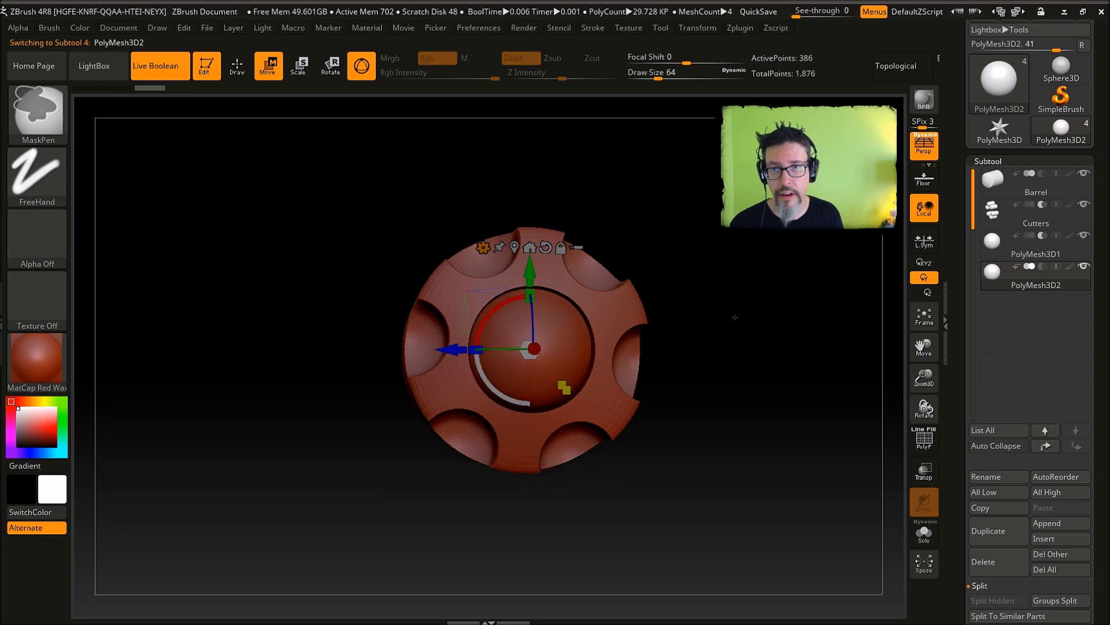
# Copy the PolyMesh3D2 sphere along the barrel's axis until the copy stands beyond the flat end.
pyautogui.moveTo(695, 350); pyautogui.dragTo(747, 332)
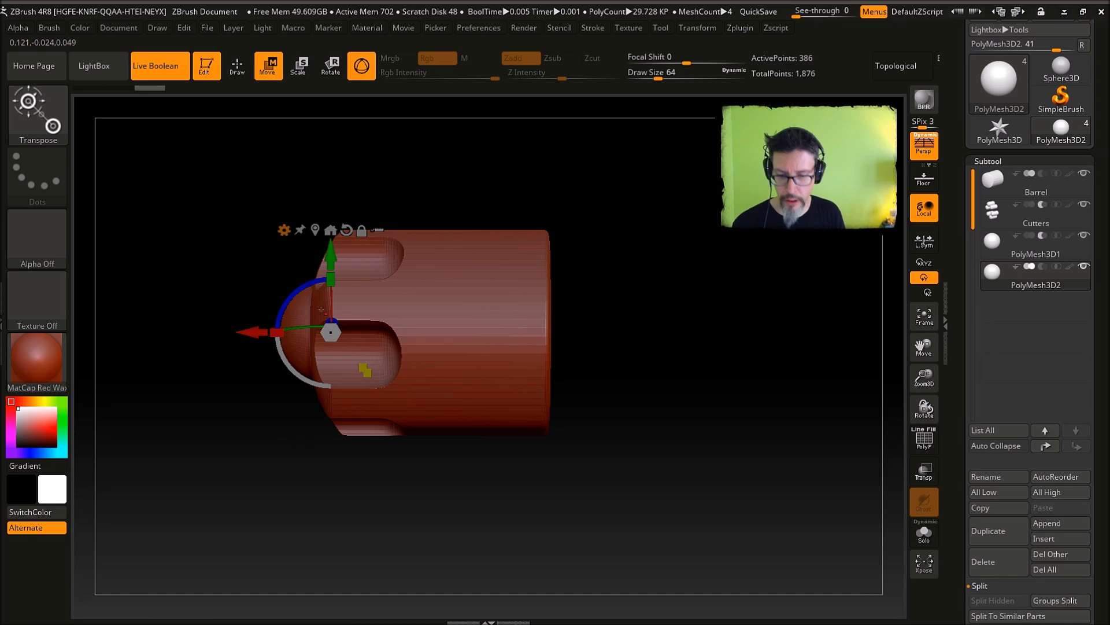
pyautogui.press('ctrl')
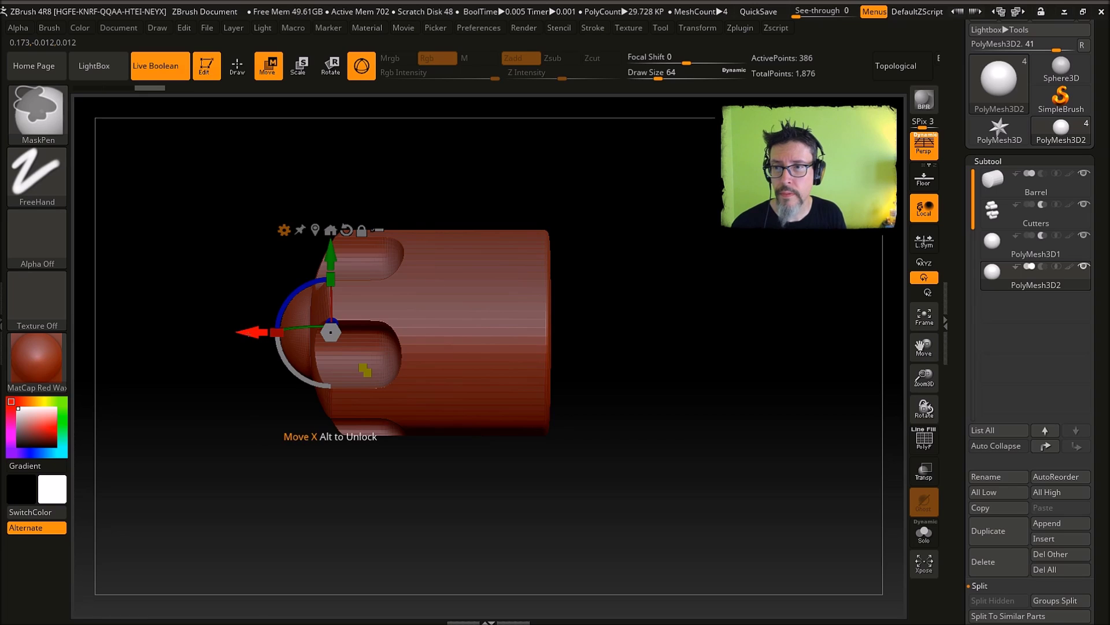
pyautogui.keyDown('ctrl'); pyautogui.moveTo(250, 331); pyautogui.dragTo(602, 326); pyautogui.keyUp('ctrl')
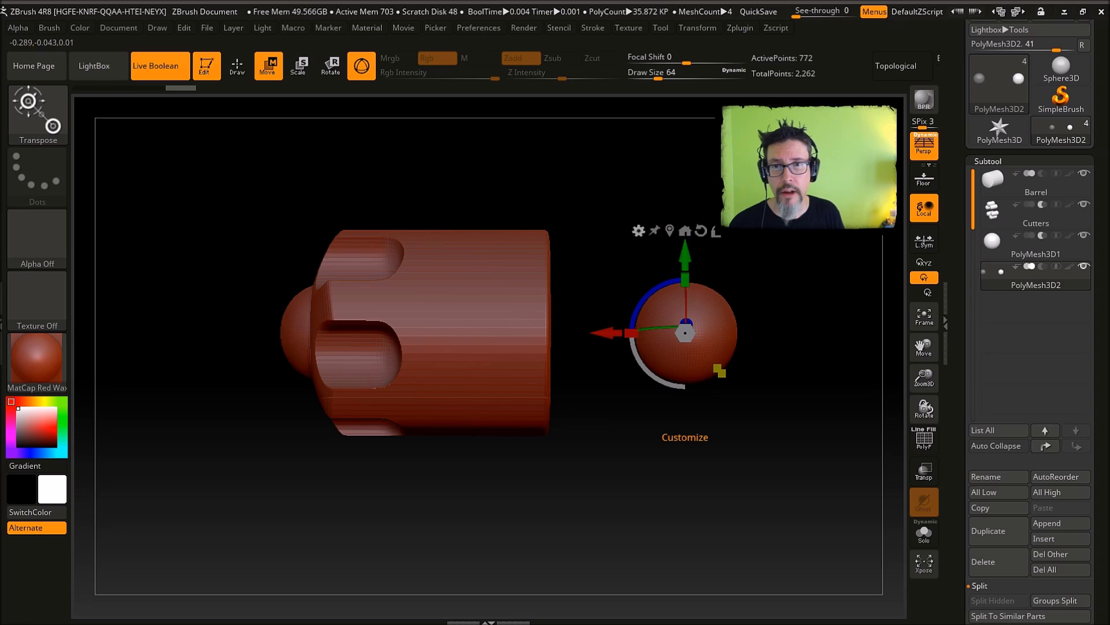
# Replace the copied sphere with a PolyCube and increase its divisions, with Y Divide at 14, for sharper edges.
pyautogui.click(638, 231)
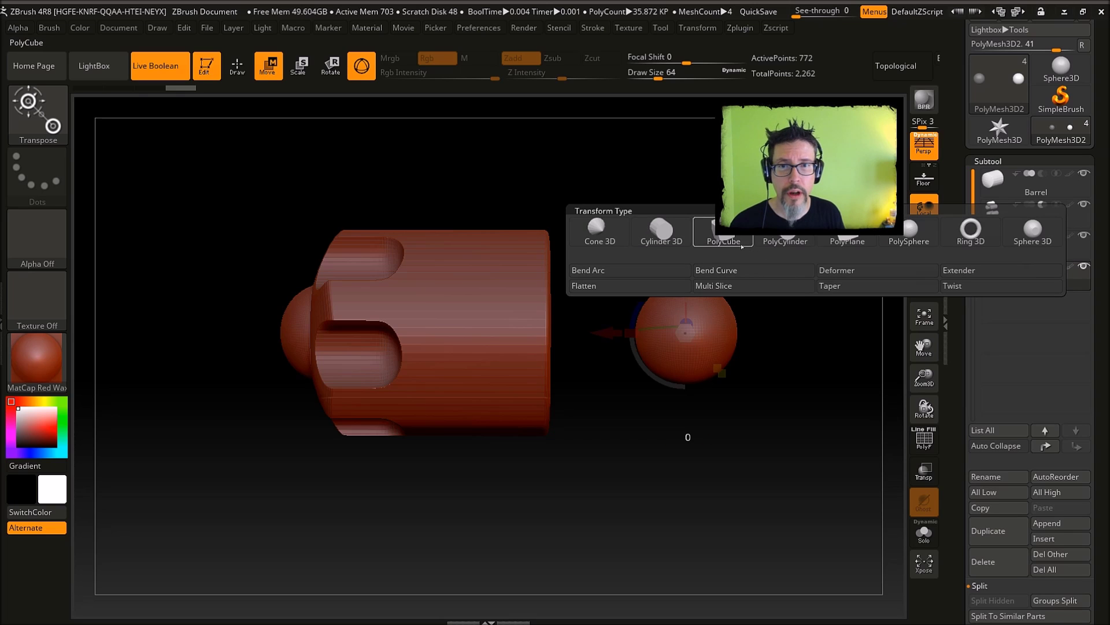
pyautogui.click(724, 238)
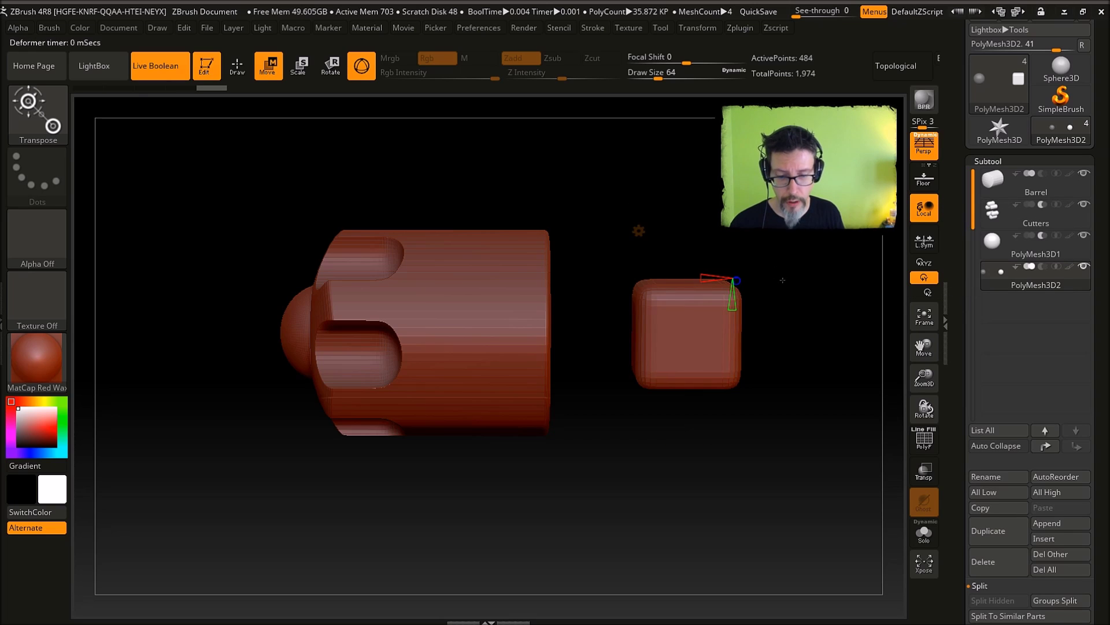
pyautogui.moveTo(783, 280); pyautogui.dragTo(696, 306)
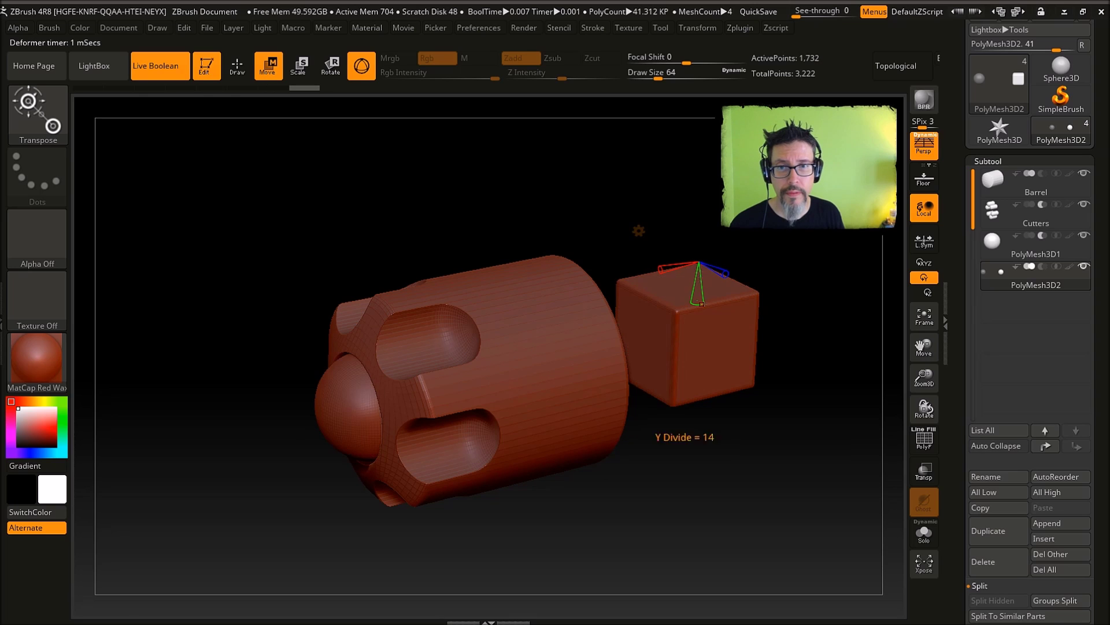
pyautogui.moveTo(806, 334); pyautogui.dragTo(771, 312)
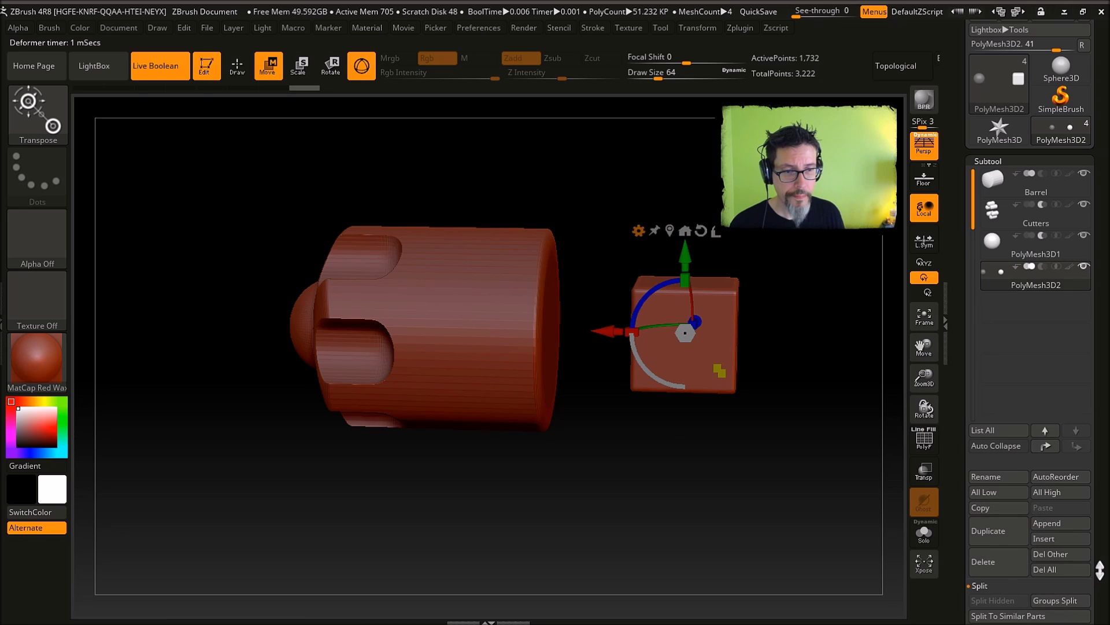
# Split PolyMesh3D2 into separate parts and move the PolyMesh3D3 cube below the sphere in the subtool order.
pyautogui.scroll(-1, 1099, 569)
pyautogui.click(1001, 602)
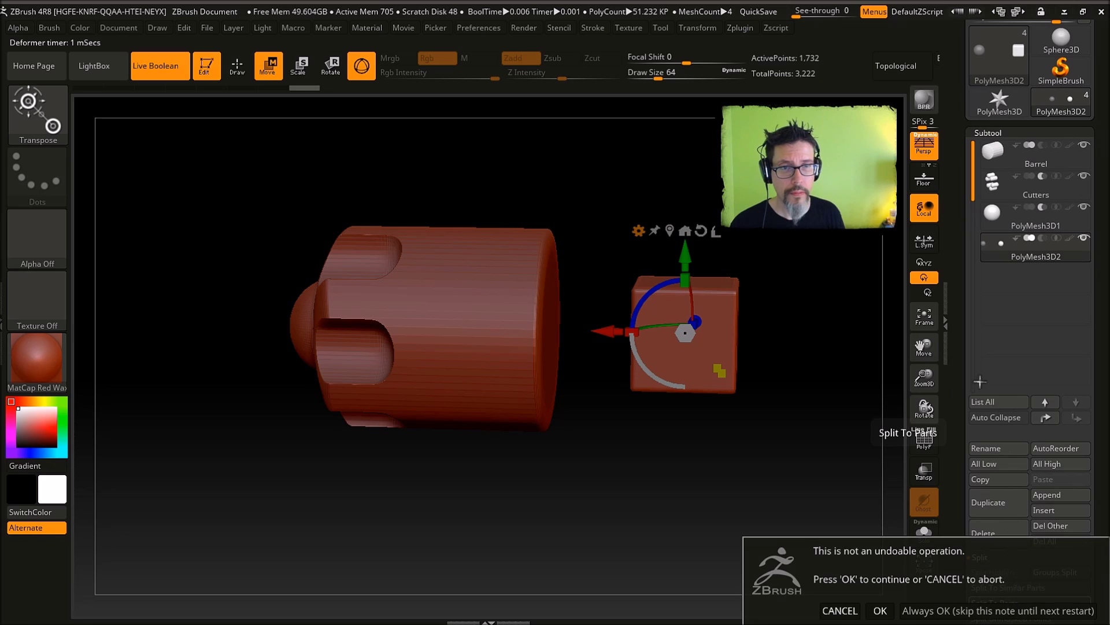
pyautogui.click(882, 610)
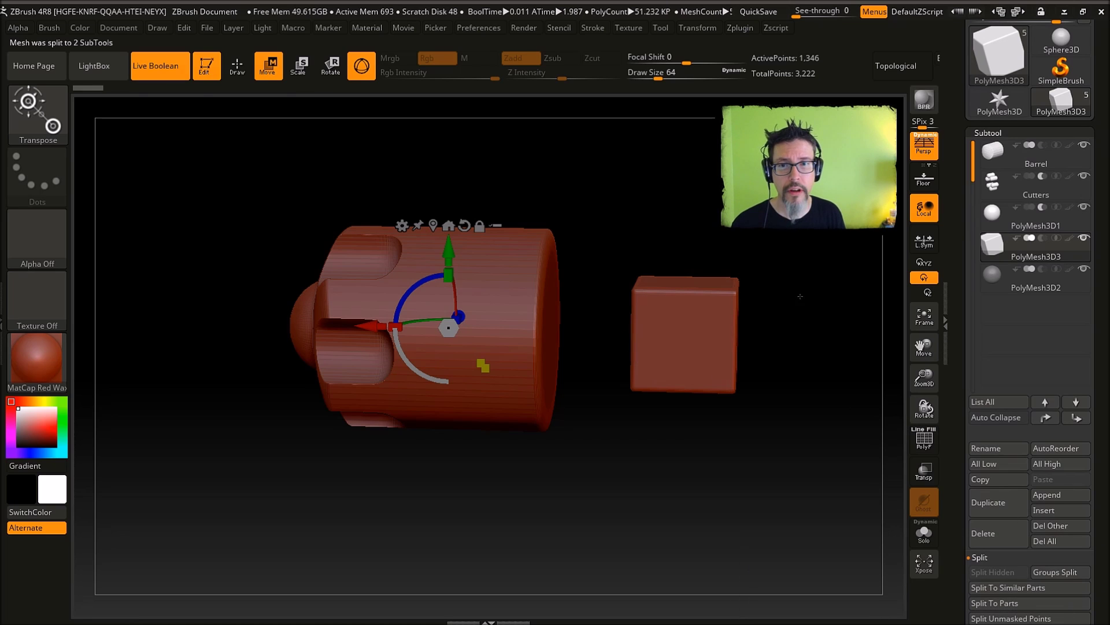
pyautogui.moveTo(783, 339)
pyautogui.keyDown('alt'); pyautogui.mouseDown()
pyautogui.moveTo(801, 324)
pyautogui.moveTo(793, 335)
pyautogui.mouseUp(); pyautogui.keyUp('alt')
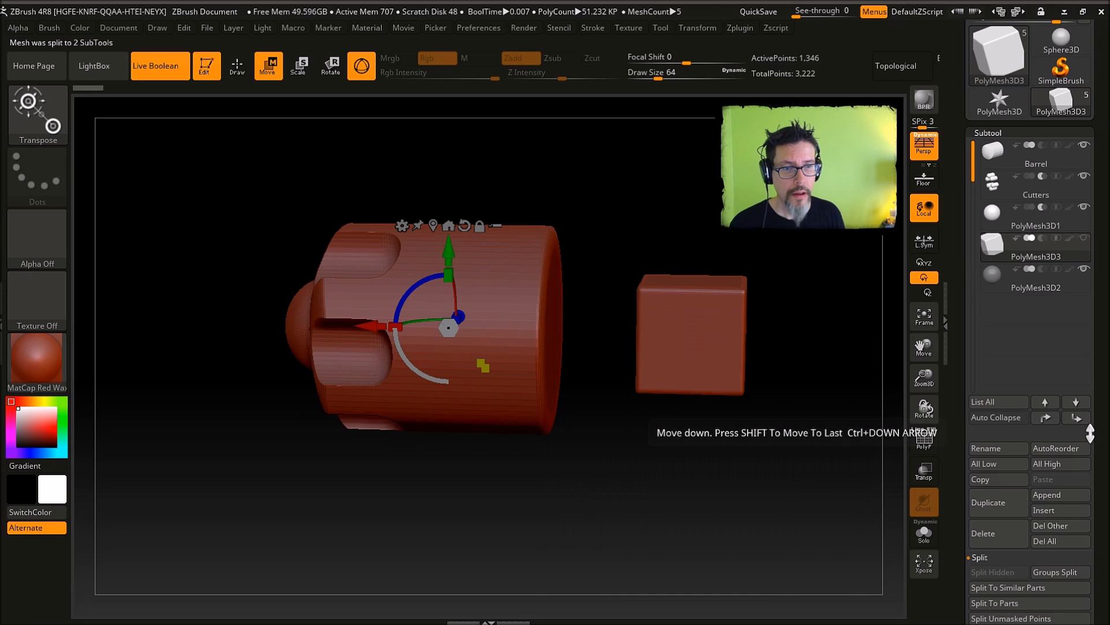
pyautogui.click(1075, 417)
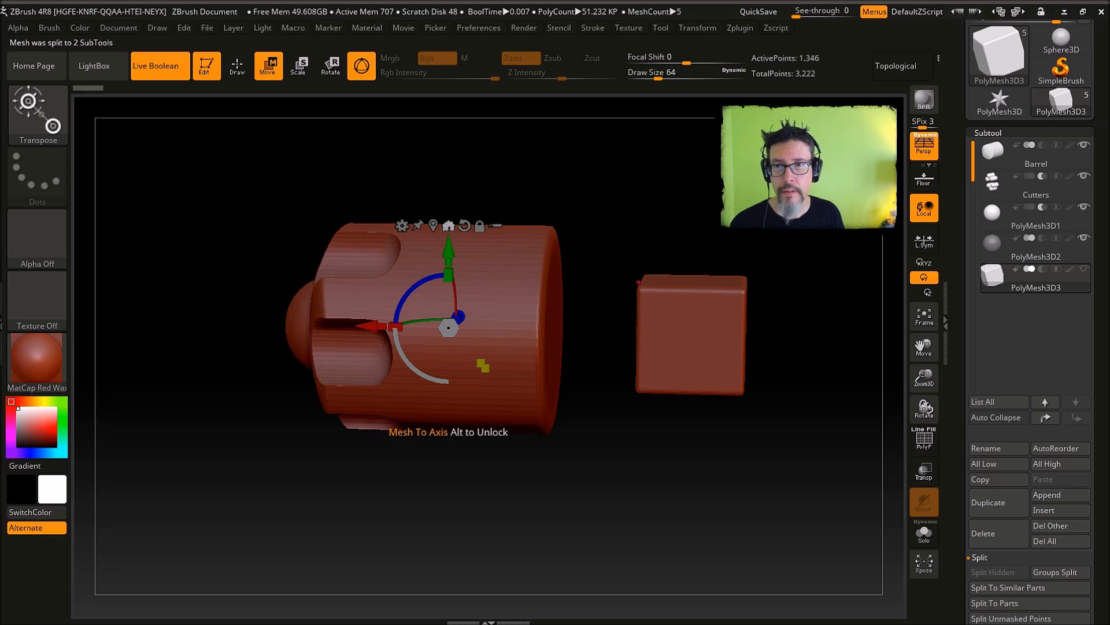
# Center the gizmo on the cube, slide it into the barrel's flat end, and set PolyMesh3D3 to subtraction.
pyautogui.click(448, 225)
pyautogui.moveTo(608, 331); pyautogui.dragTo(470, 336)
pyautogui.click(1042, 268)
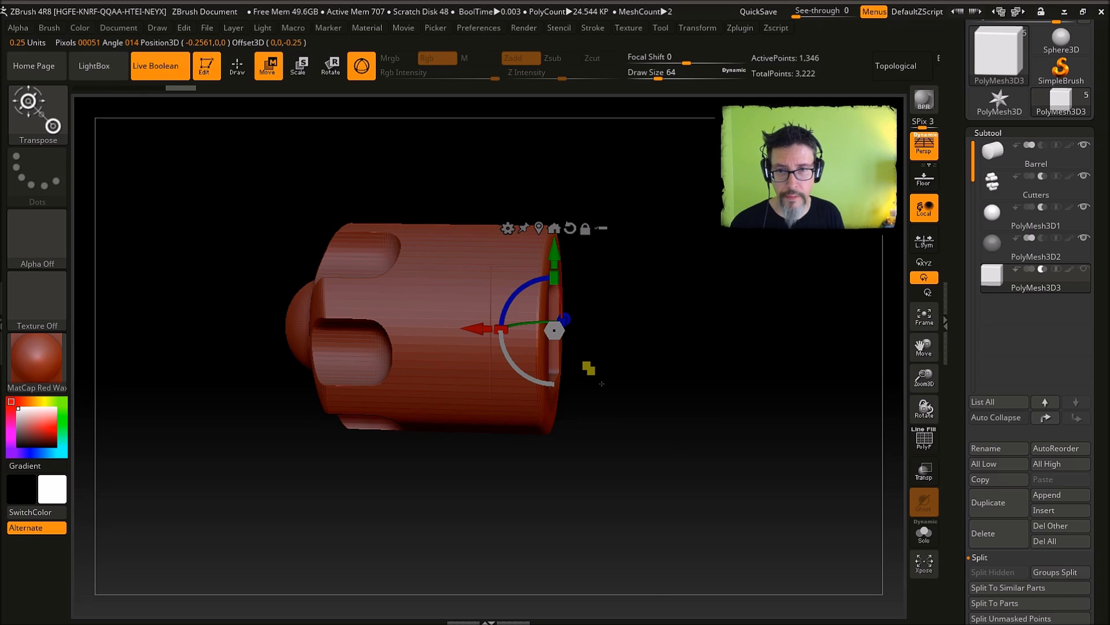
# Stretch the cube cutter across the barrel's full width and reduce its height to cut a slot through the flat end.
pyautogui.moveTo(588, 367); pyautogui.dragTo(688, 358)
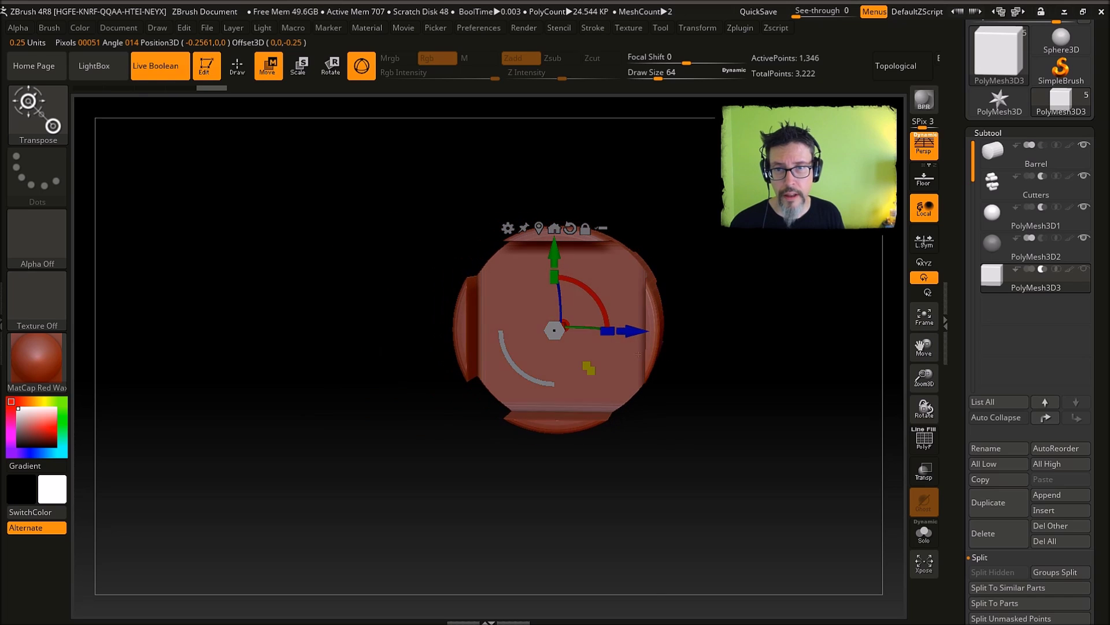
pyautogui.moveTo(607, 331); pyautogui.dragTo(669, 339)
pyautogui.moveTo(554, 277); pyautogui.dragTo(539, 344)
pyautogui.keyDown('shift'); pyautogui.moveTo(511, 488); pyautogui.dragTo(589, 485); pyautogui.keyUp('shift')
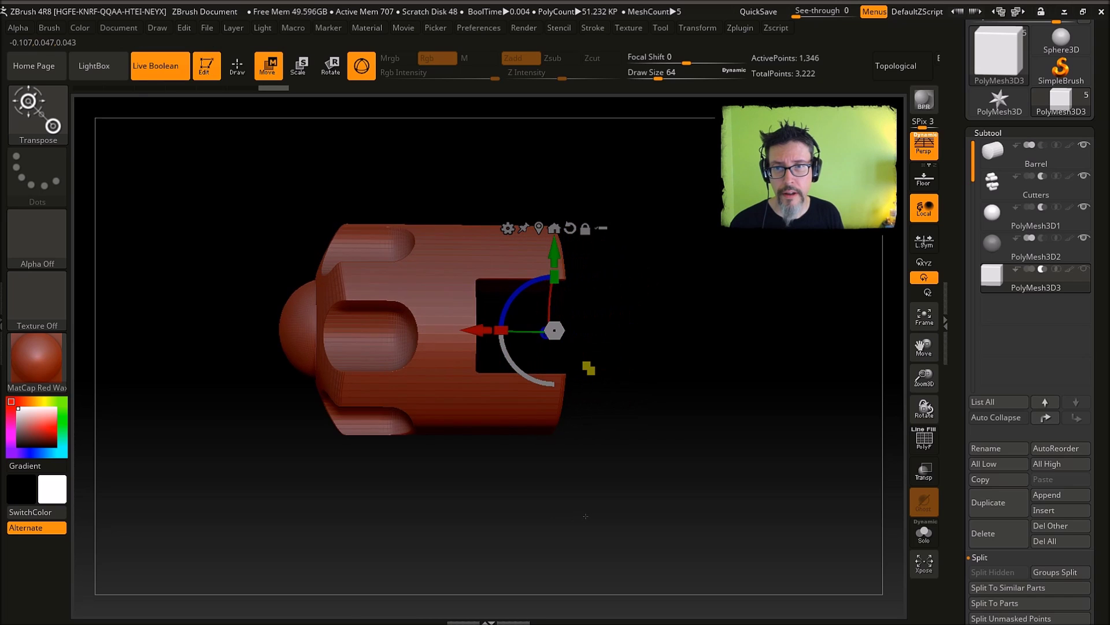
# Resize and rotate the cube cutter at the barrel's flat end to change the shape of the cut.
pyautogui.moveTo(556, 278); pyautogui.dragTo(597, 295)
pyautogui.keyDown('alt'); pyautogui.moveTo(650, 267); pyautogui.dragTo(669, 328); pyautogui.keyUp('alt')
pyautogui.moveTo(528, 373); pyautogui.dragTo(562, 367)
pyautogui.moveTo(495, 363); pyautogui.dragTo(561, 418)
pyautogui.moveTo(682, 400); pyautogui.dragTo(638, 460)
pyautogui.keyDown('alt'); pyautogui.moveTo(733, 406); pyautogui.dragTo(704, 322); pyautogui.keyUp('alt')
pyautogui.moveTo(757, 329); pyautogui.dragTo(795, 327)
# Select the PolyMesh3D2 sphere and toggle the PolyMesh3D3 cutter's visibility to compare the barrel with and without the cut.
pyautogui.click(995, 249)
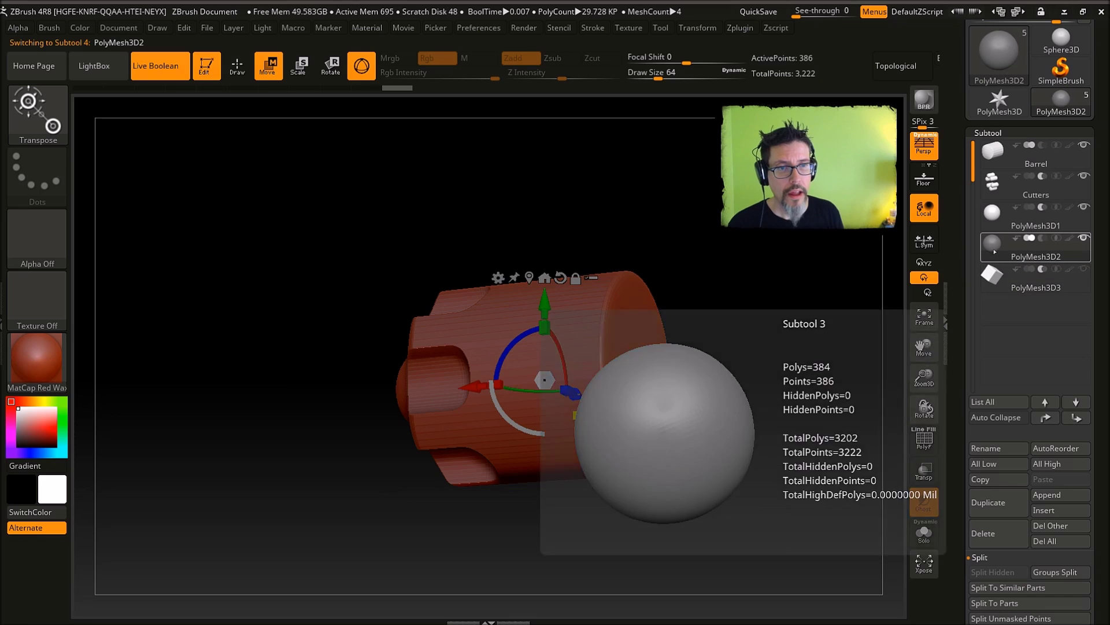
pyautogui.keyDown('alt'); pyautogui.moveTo(730, 291); pyautogui.dragTo(726, 252); pyautogui.keyUp('alt')
pyautogui.click(1050, 283)
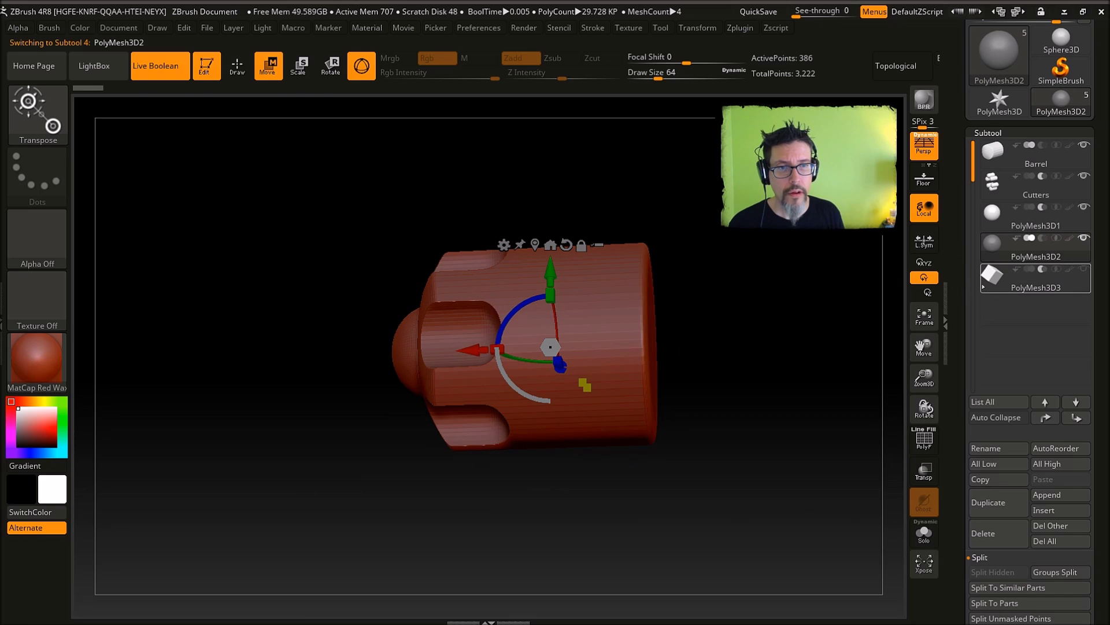
pyautogui.click(1083, 269)
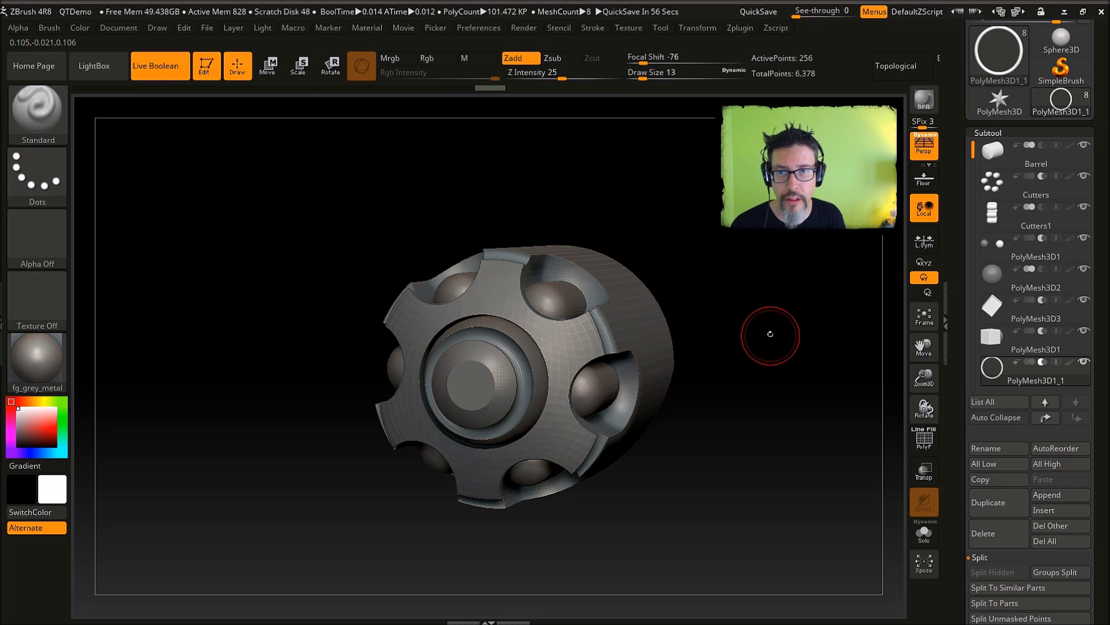
# Examine the QTDemo barrel from several angles and review the sphere, cube and ring subtools that shape it.
pyautogui.moveTo(771, 327); pyautogui.dragTo(809, 323)
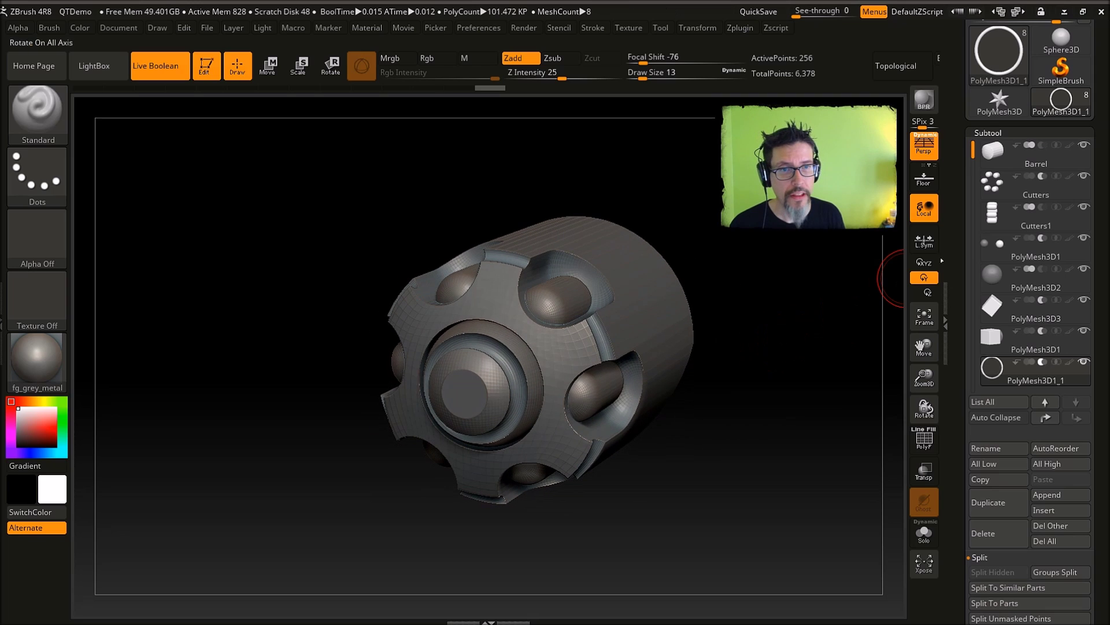
pyautogui.scroll(-1, 971, 159)
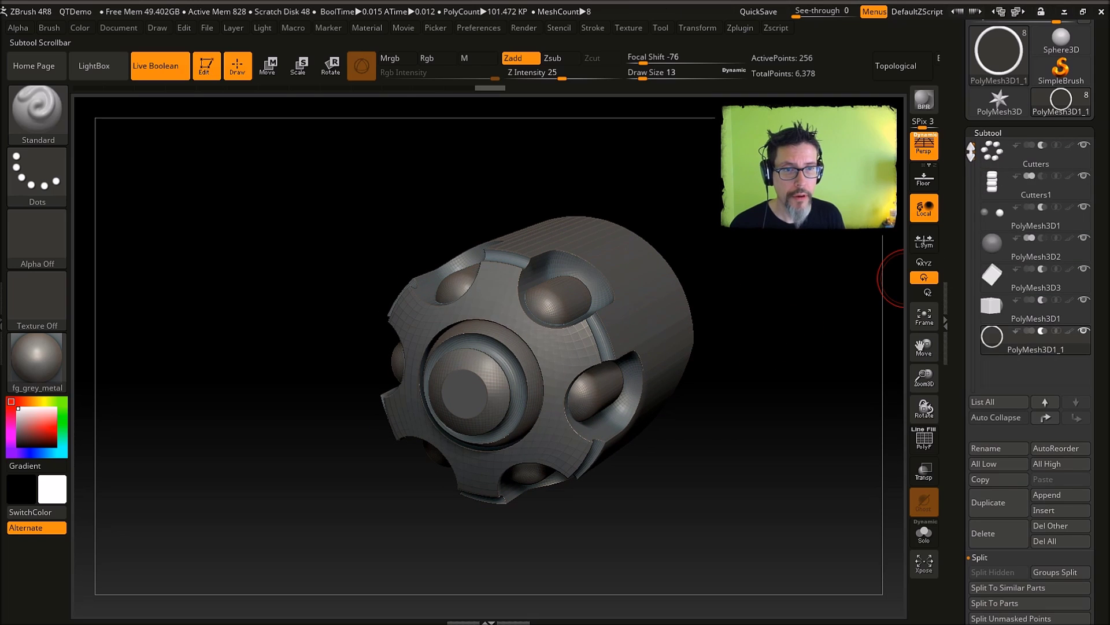
pyautogui.scroll(1, 971, 149)
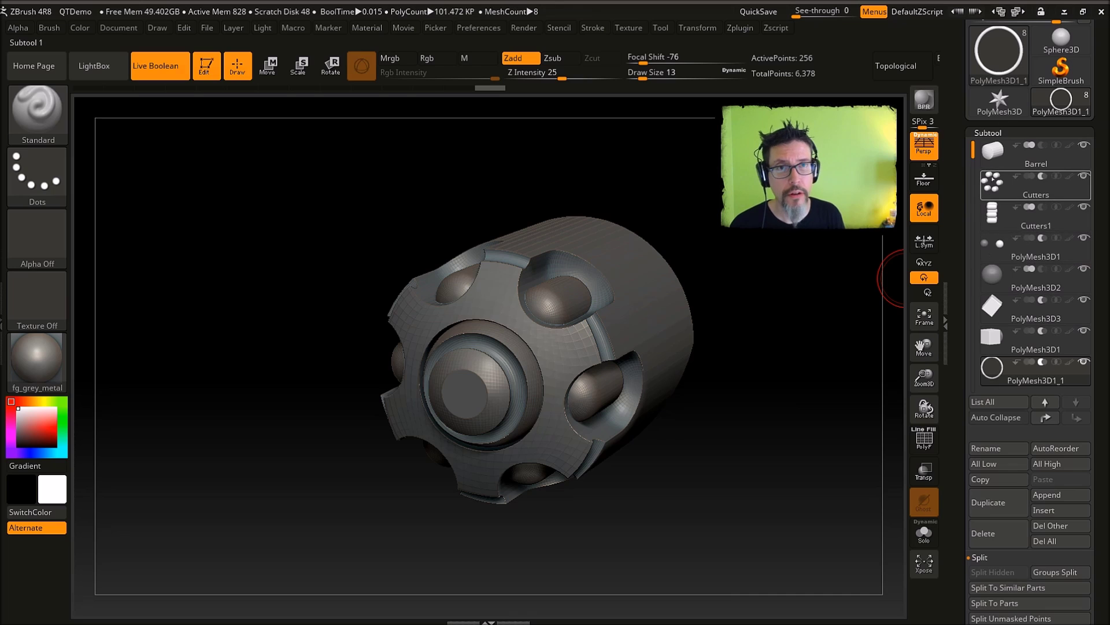
pyautogui.moveTo(992, 183)
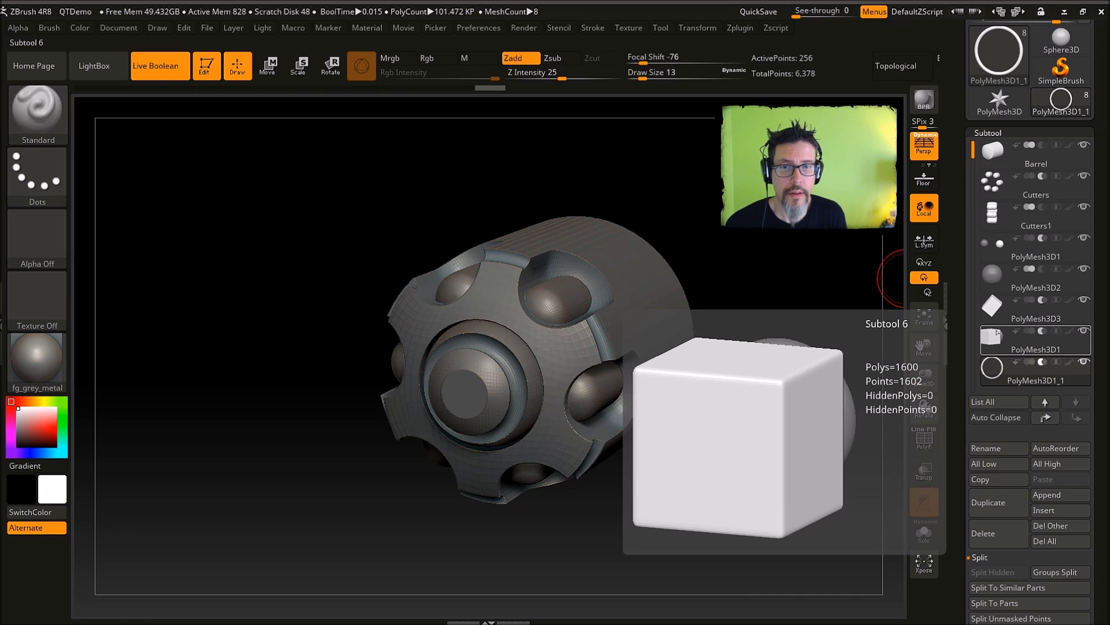
pyautogui.click(992, 366)
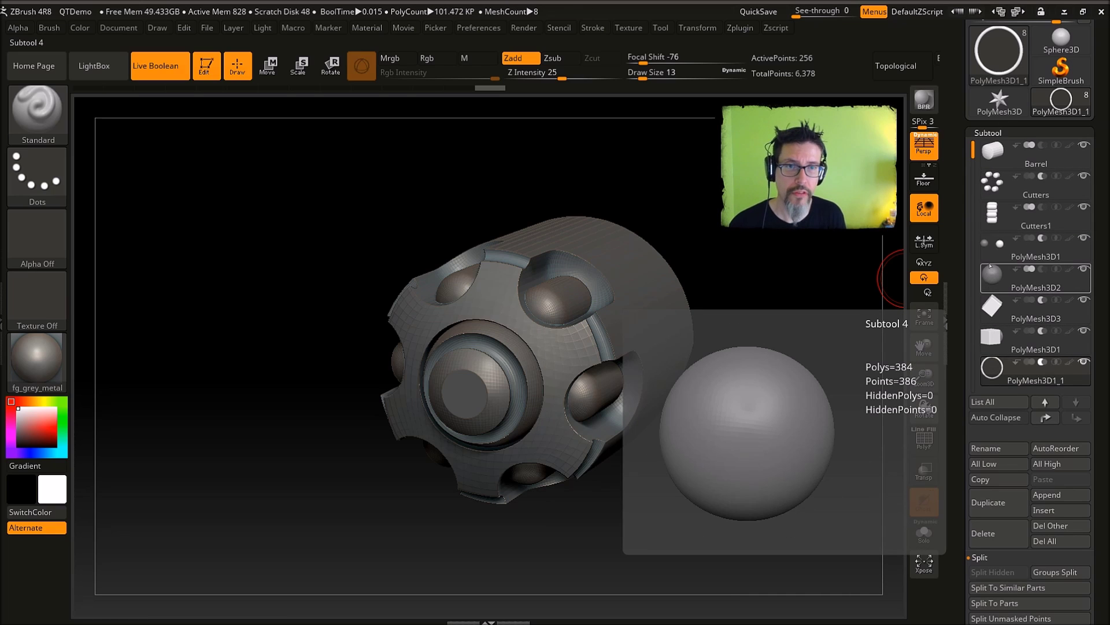
pyautogui.moveTo(723, 300)
pyautogui.mouseDown()
pyautogui.moveTo(708, 302)
pyautogui.moveTo(753, 305)
pyautogui.moveTo(711, 300)
pyautogui.mouseUp()
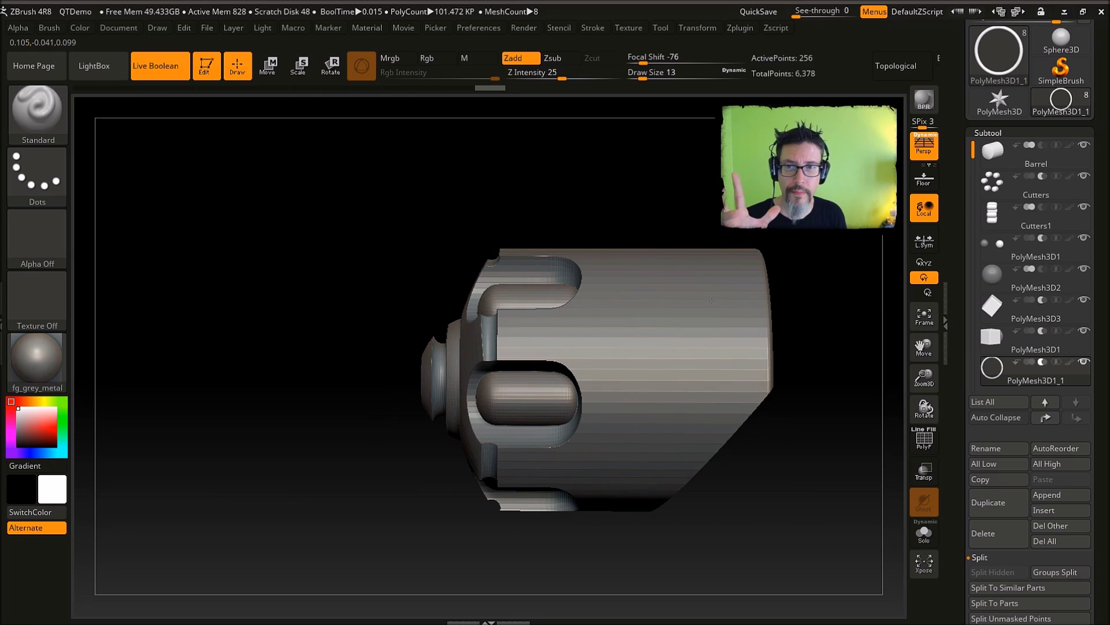
# Generate a Boolean mesh from all the barrel's subtools with DSDiv enabled and load the resulting UMesh_Barrel tool.
pyautogui.moveTo(689, 302); pyautogui.dragTo(780, 278)
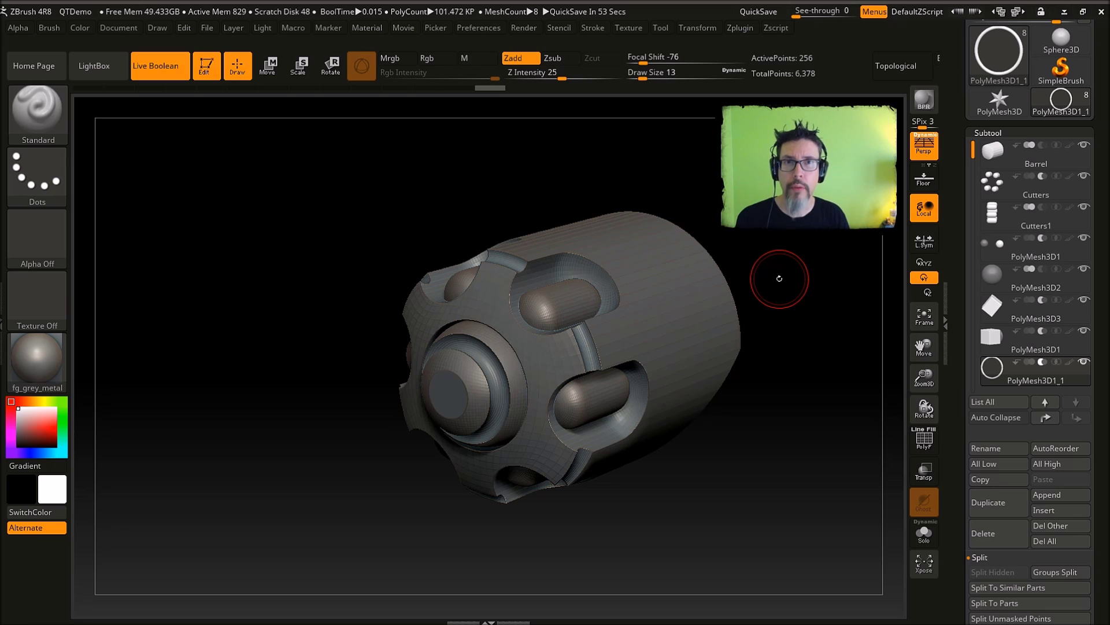
pyautogui.scroll(-5, 957, 311)
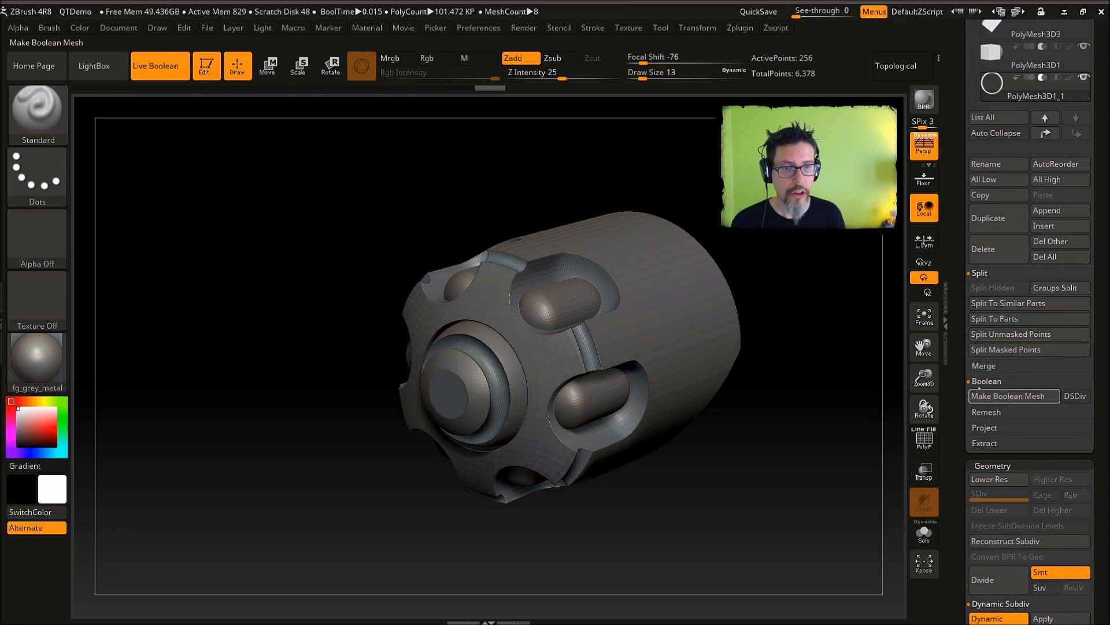
pyautogui.click(996, 381)
pyautogui.click(996, 381)
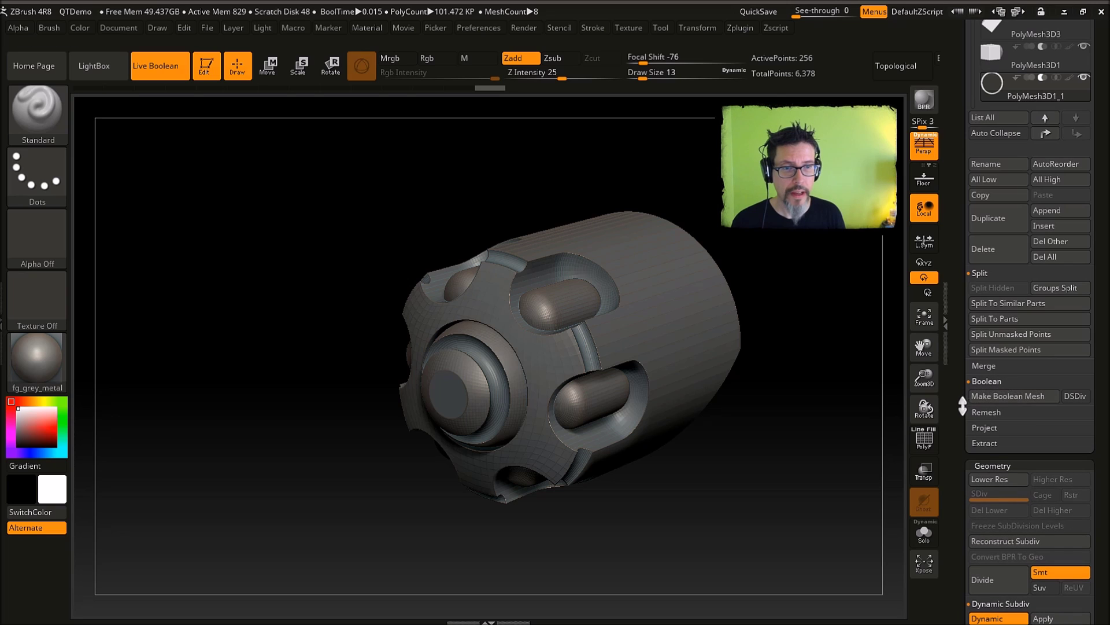
pyautogui.click(1074, 396)
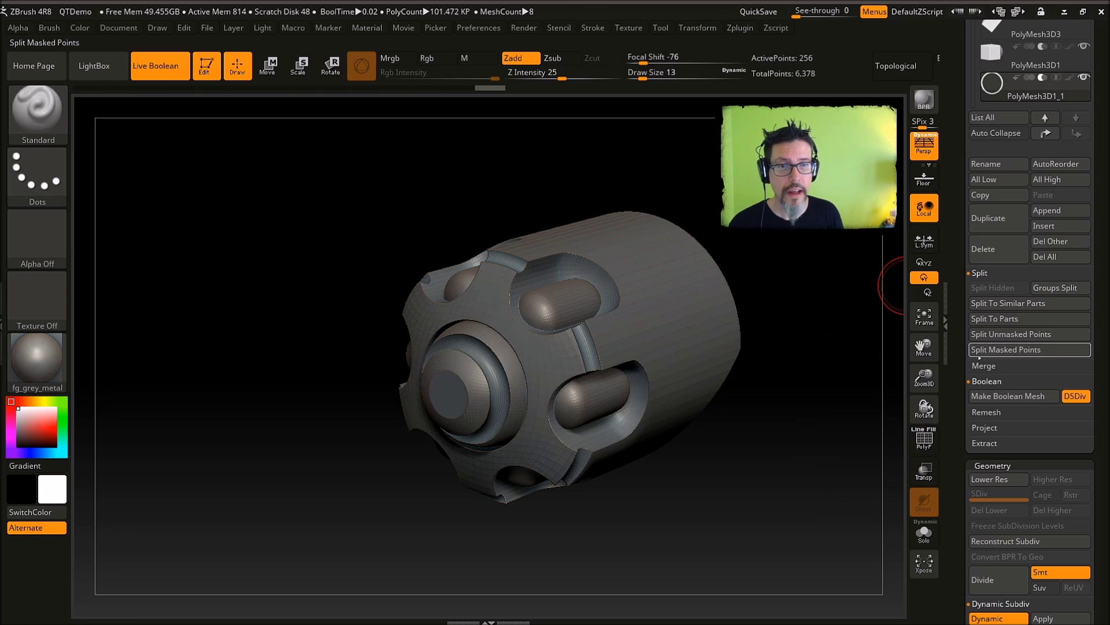
pyautogui.click(985, 396)
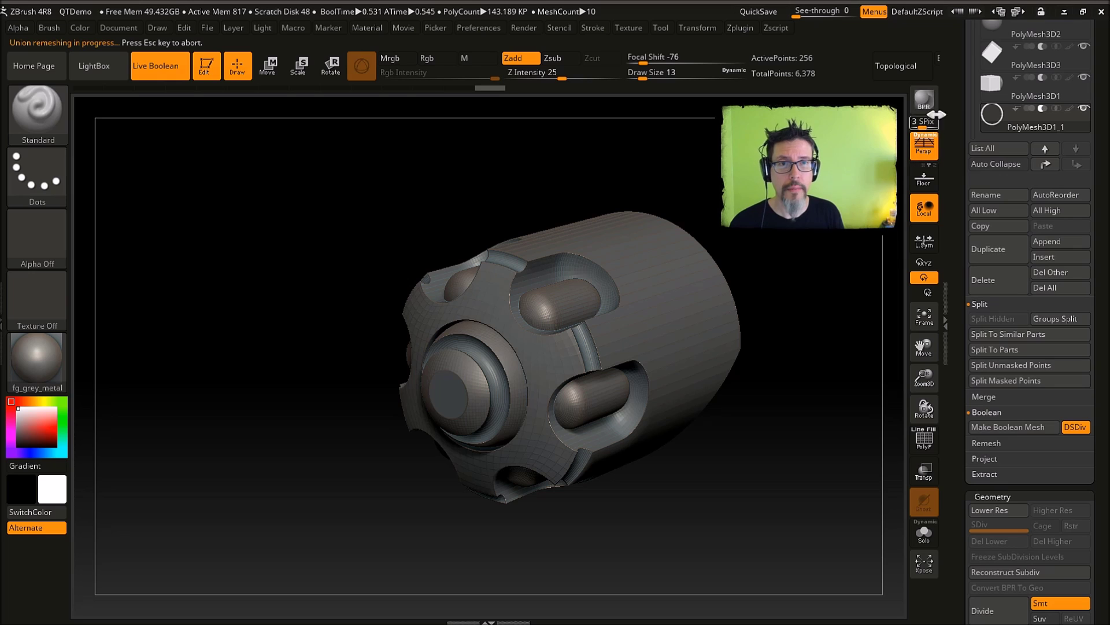
pyautogui.moveTo(952, 93); pyautogui.dragTo(955, 209)
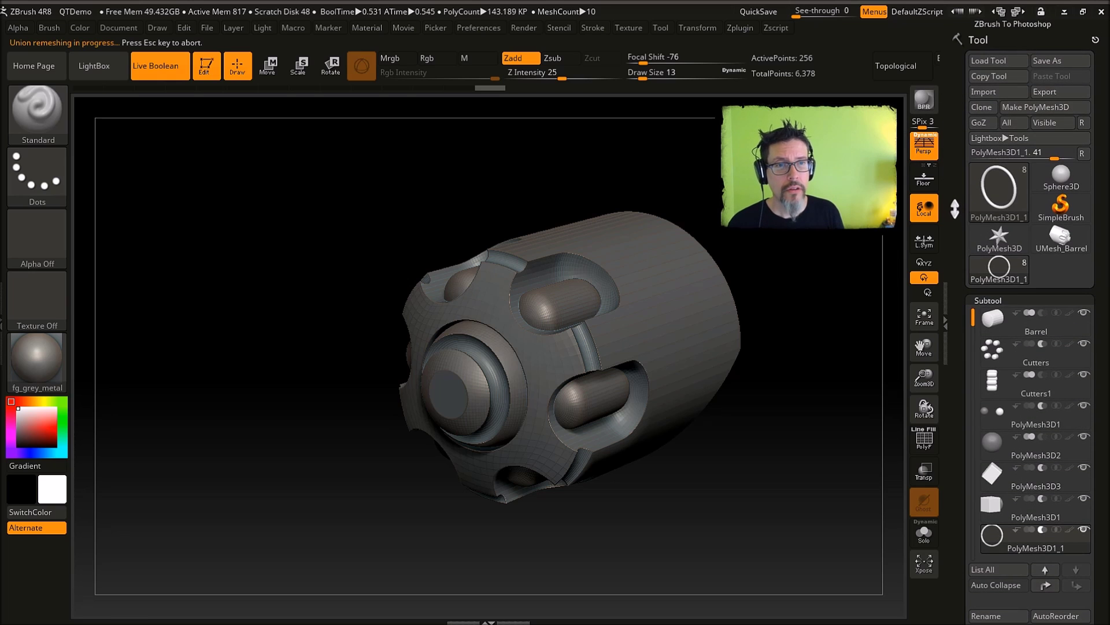
pyautogui.click(1058, 238)
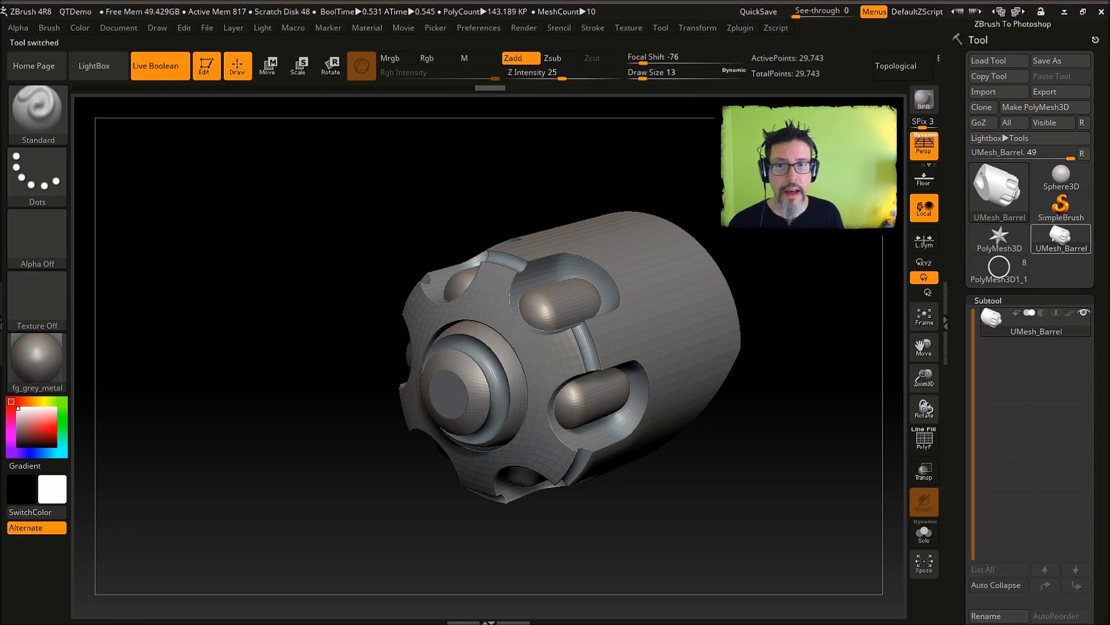
# Examine the merged barrel's topology and polygroups from several angles, switching the PolyFrame display on and off.
pyautogui.moveTo(788, 367)
pyautogui.mouseDown()
pyautogui.moveTo(798, 391)
pyautogui.moveTo(789, 389)
pyautogui.mouseUp()
pyautogui.hotkey('shift', 'f')
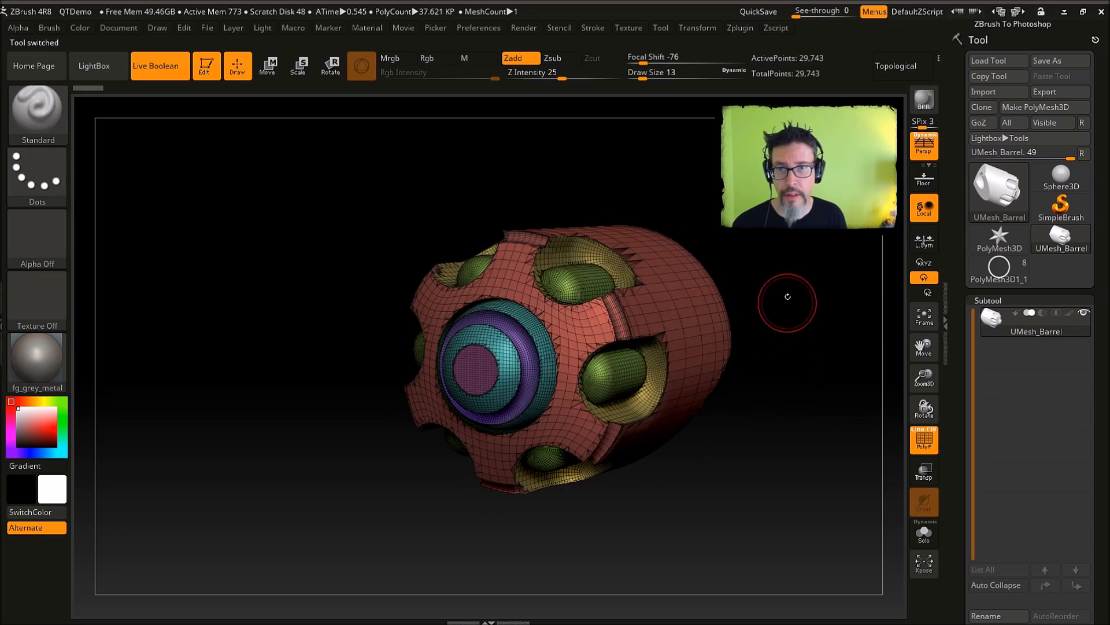
pyautogui.moveTo(783, 297)
pyautogui.mouseDown()
pyautogui.moveTo(820, 264)
pyautogui.moveTo(785, 296)
pyautogui.moveTo(769, 262)
pyautogui.moveTo(789, 288)
pyautogui.moveTo(770, 286)
pyautogui.mouseUp()
pyautogui.hotkey('shift', 'f')
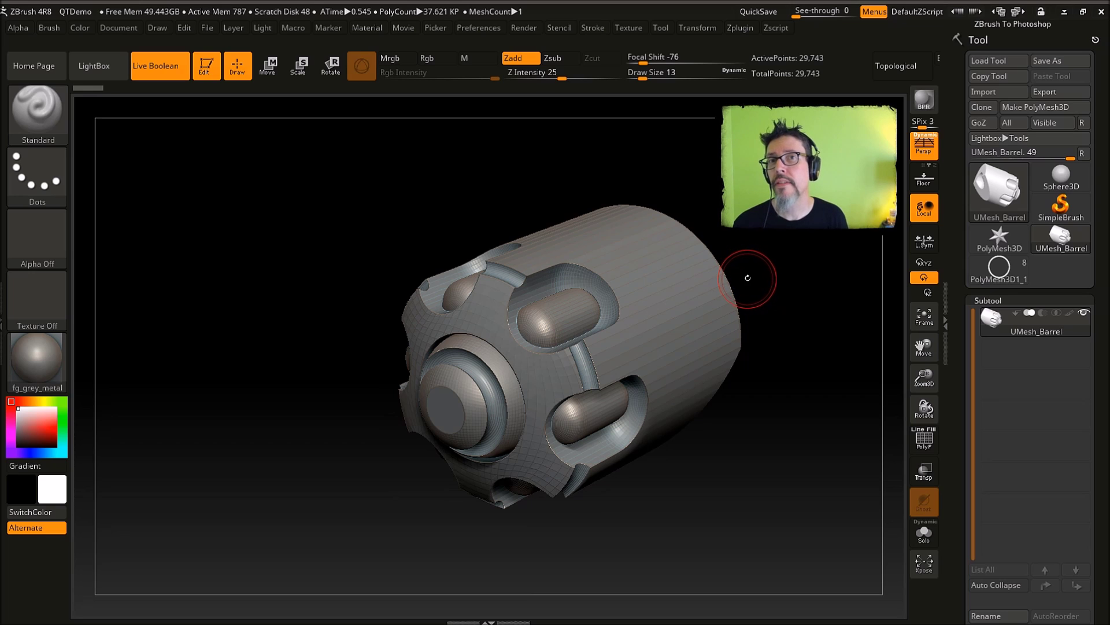
pyautogui.hotkey('shift', 'f')
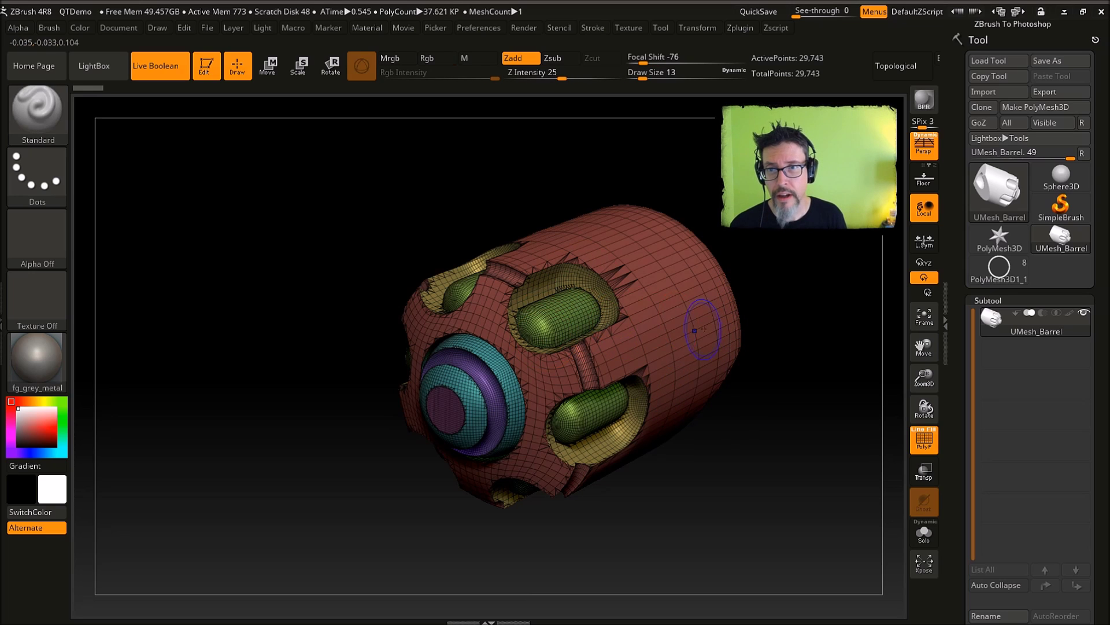
pyautogui.hotkey('shift', 'f')
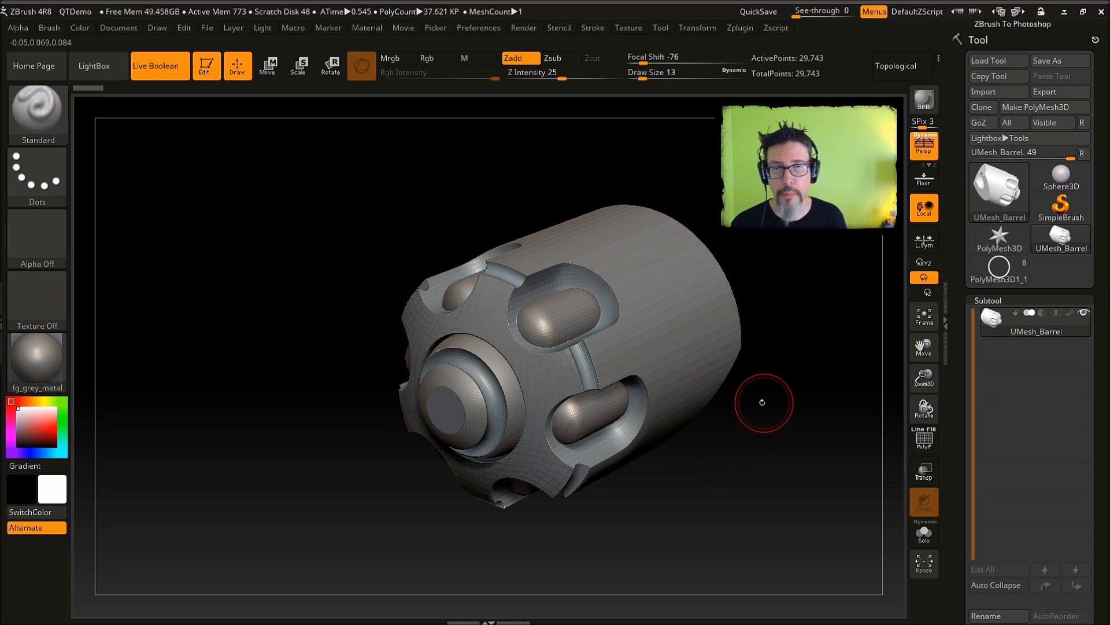
pyautogui.moveTo(605, 365)
pyautogui.keyDown('ctrl'); pyautogui.mouseDown(button='right')
pyautogui.moveTo(606, 315)
pyautogui.moveTo(608, 349)
pyautogui.mouseUp(button='right'); pyautogui.keyUp('ctrl')
pyautogui.moveTo(830, 267)
pyautogui.keyDown('alt'); pyautogui.mouseDown()
pyautogui.moveTo(833, 311)
pyautogui.moveTo(825, 271)
pyautogui.mouseUp(); pyautogui.keyUp('alt')
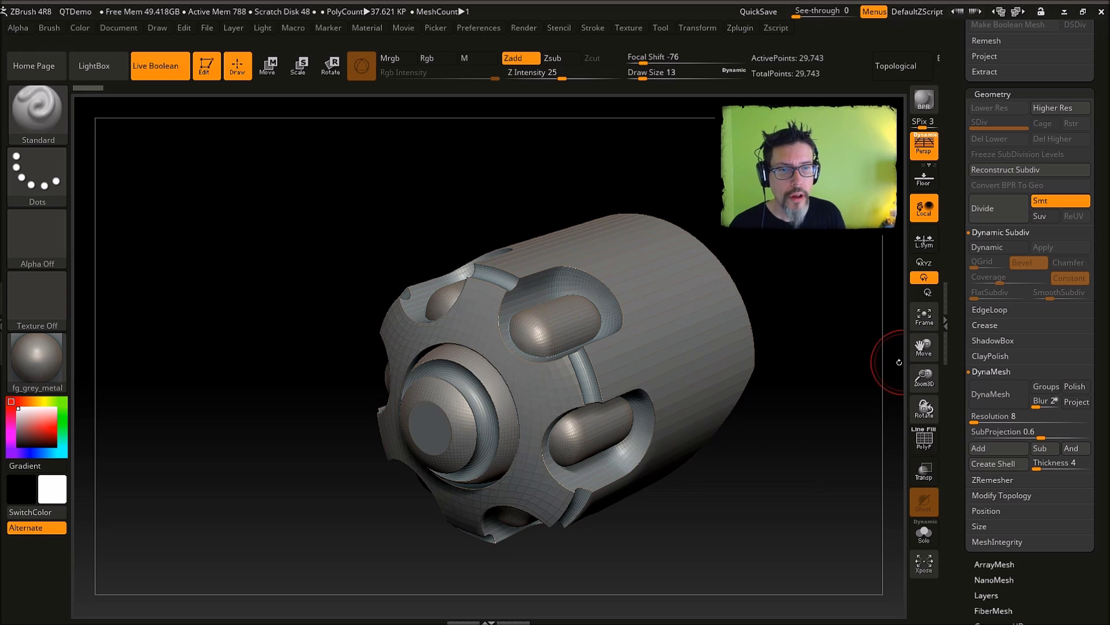
# Try DynaMesh on the merged barrel at resolution 480 with Blur 0 and undo it.
pyautogui.click(983, 417)
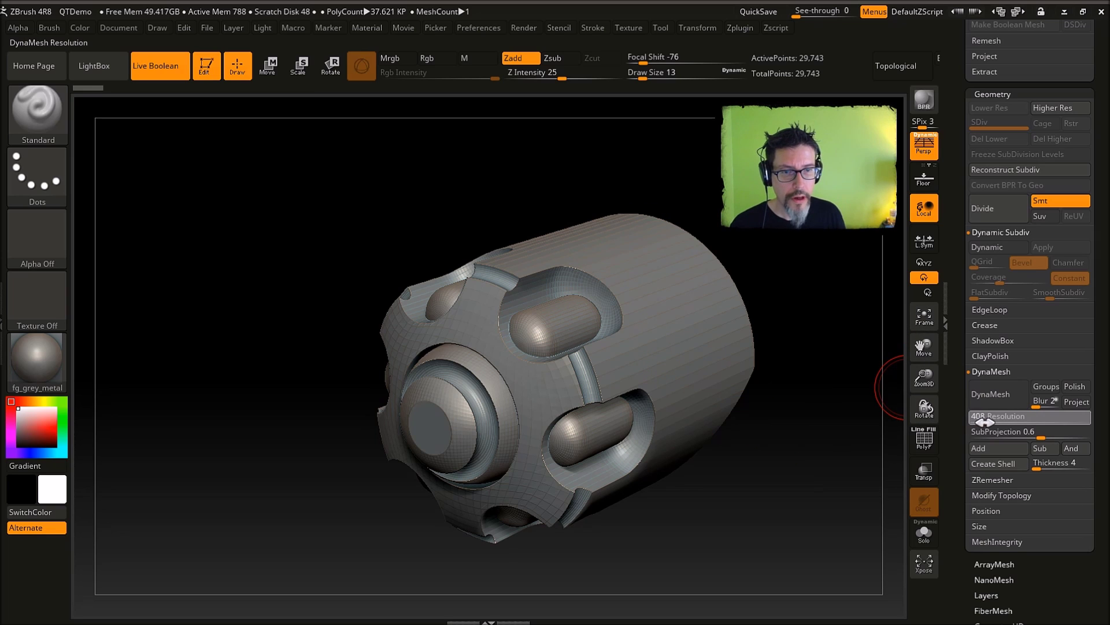
pyautogui.moveTo(988, 422); pyautogui.dragTo(986, 422)
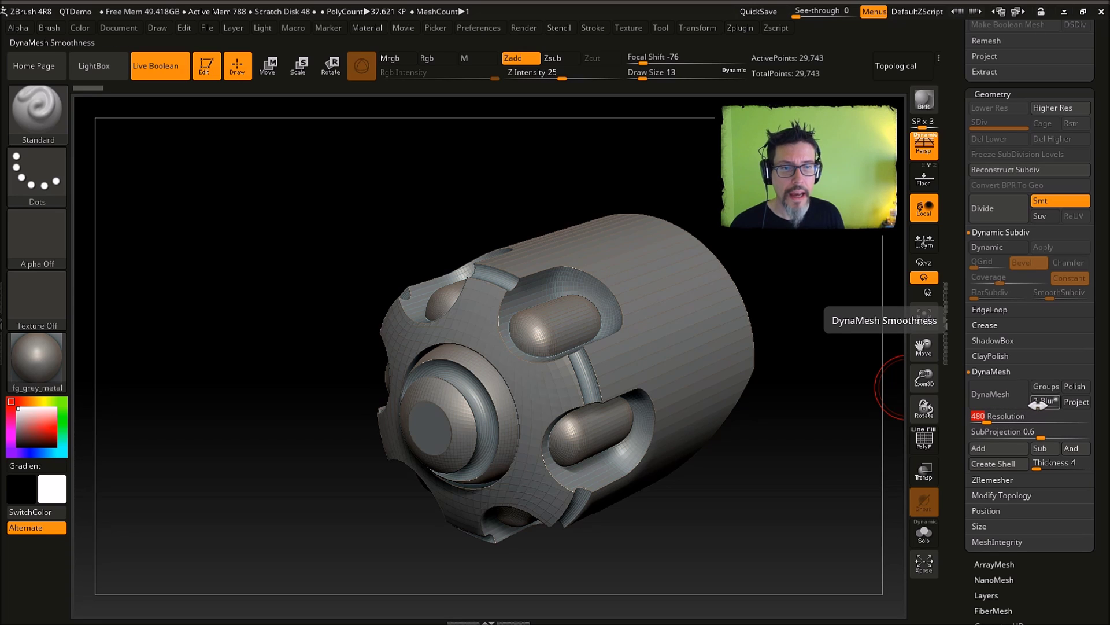
pyautogui.moveTo(1037, 405); pyautogui.dragTo(1021, 405)
pyautogui.click(980, 400)
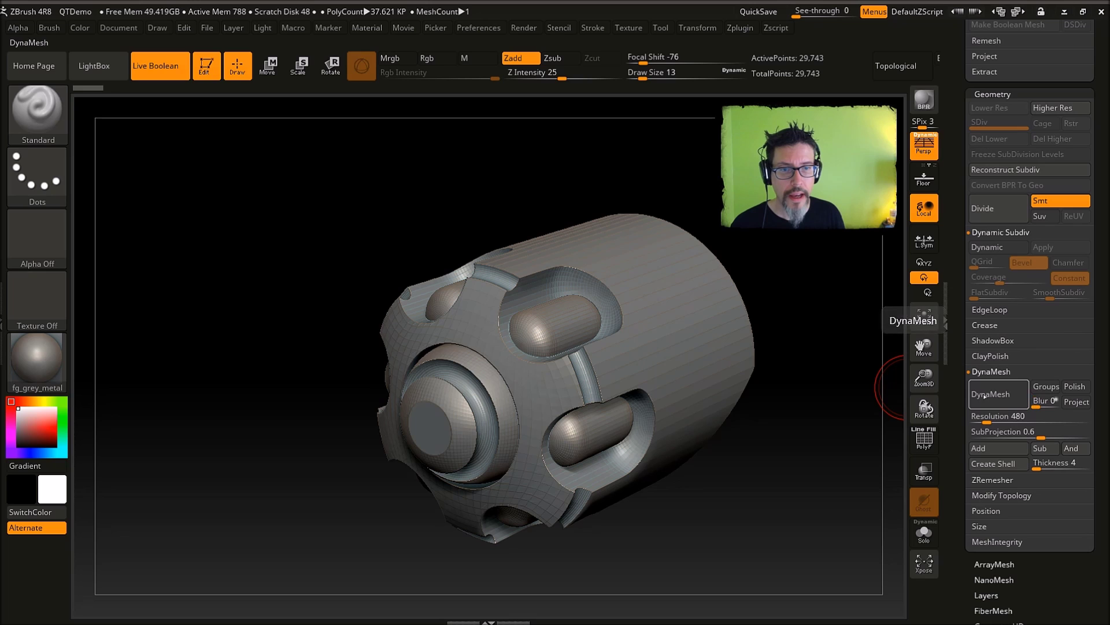
pyautogui.moveTo(789, 324); pyautogui.dragTo(805, 305)
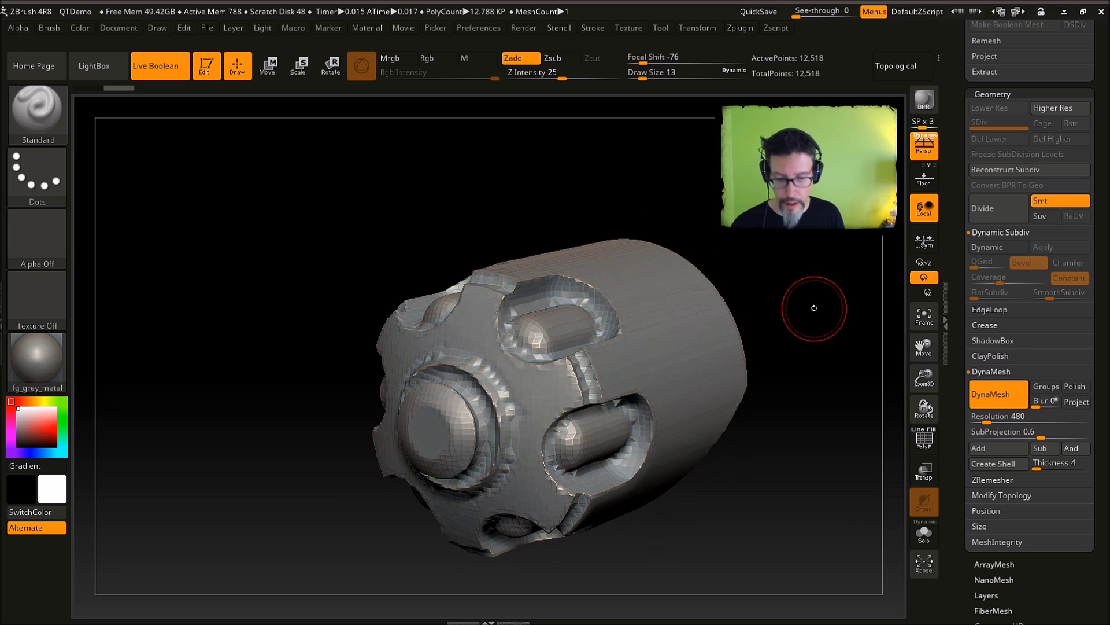
pyautogui.hotkey('ctrl', 'z')
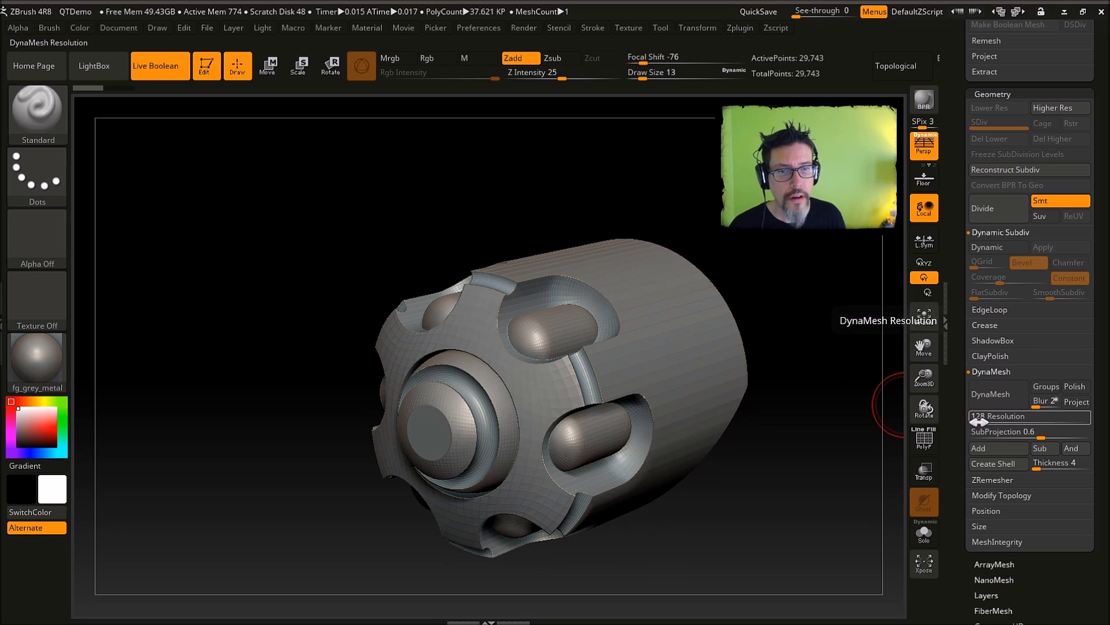
# Try DynaMesh on the barrel at resolution 1040 and undo it.
pyautogui.moveTo(971, 421); pyautogui.dragTo(1004, 421)
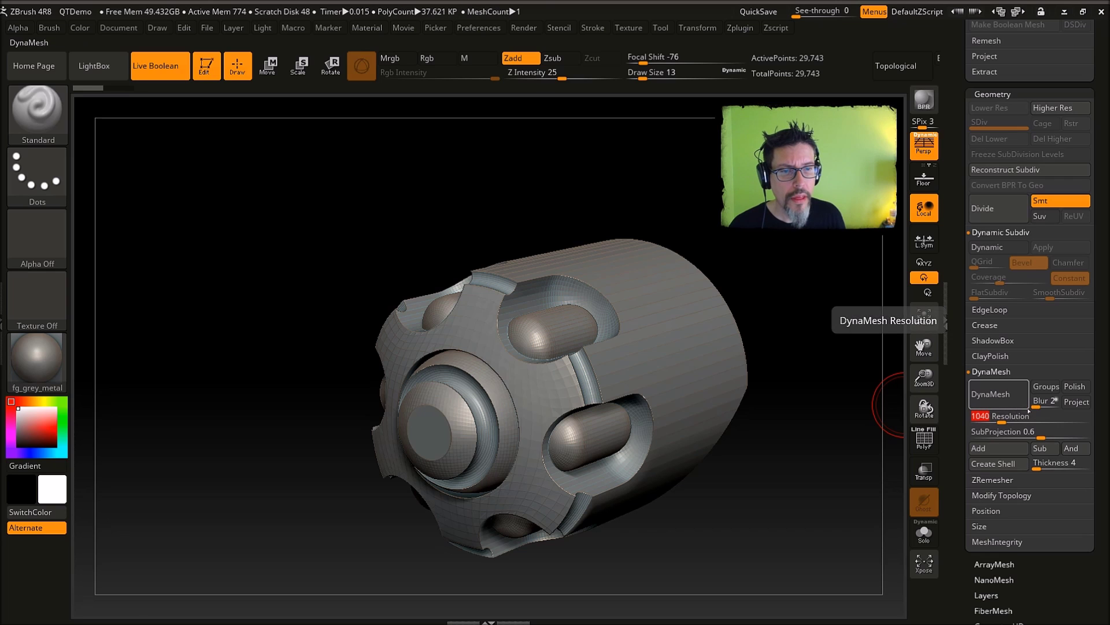
pyautogui.click(1010, 391)
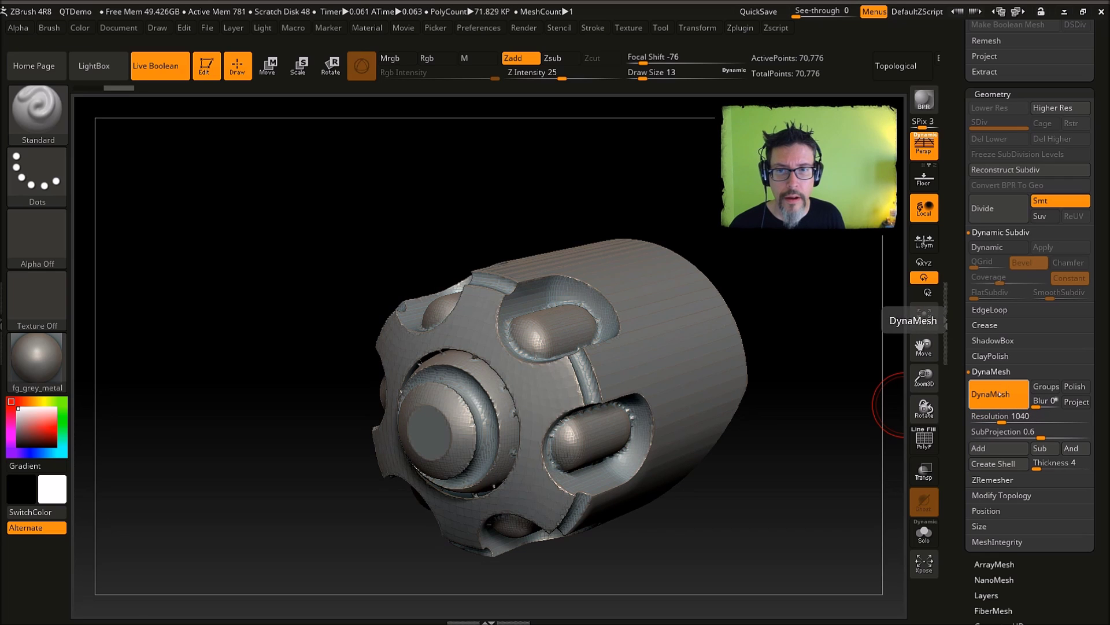
pyautogui.hotkey('ctrl', 'z')
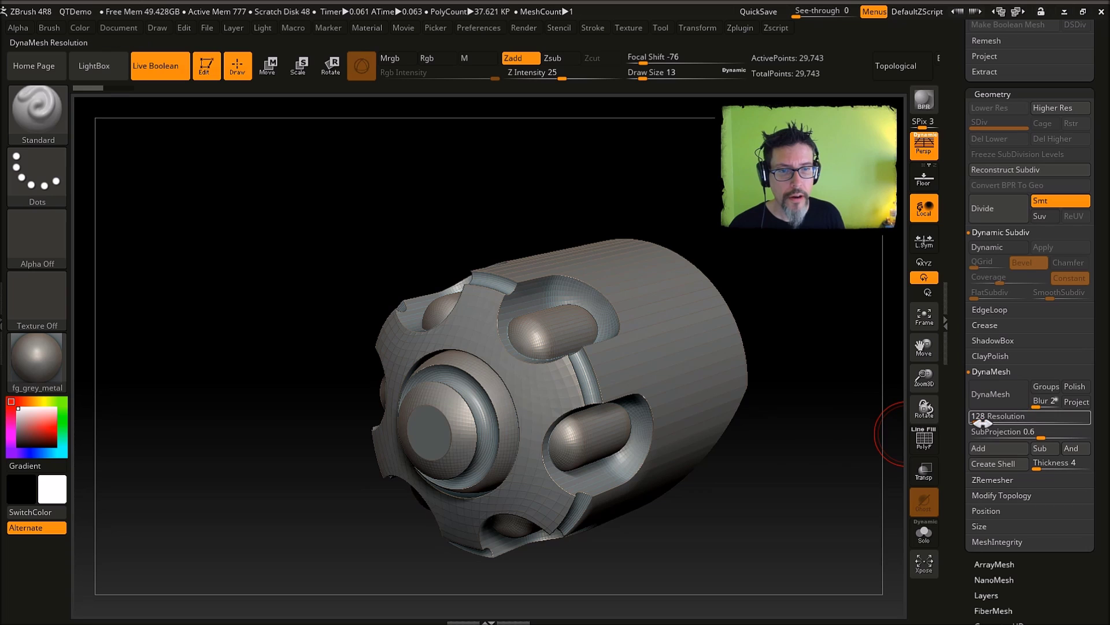
# Convert the barrel to a DynaMesh at resolution 2056 with Blur 0 and inspect the edges around the cutouts.
pyautogui.moveTo(983, 421); pyautogui.dragTo(1006, 421)
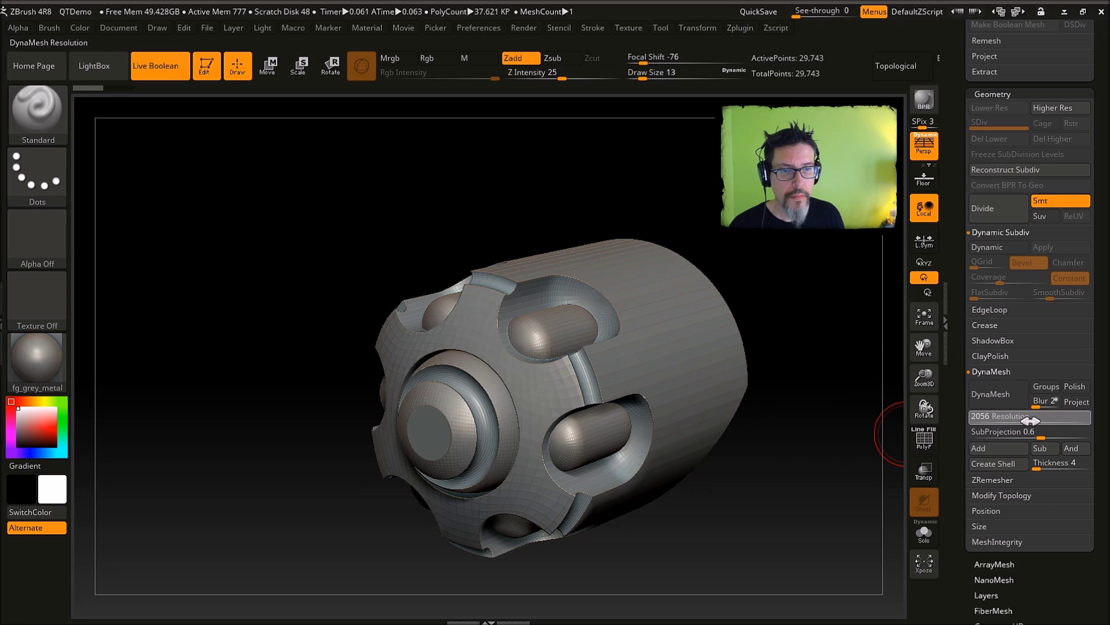
pyautogui.click(1000, 393)
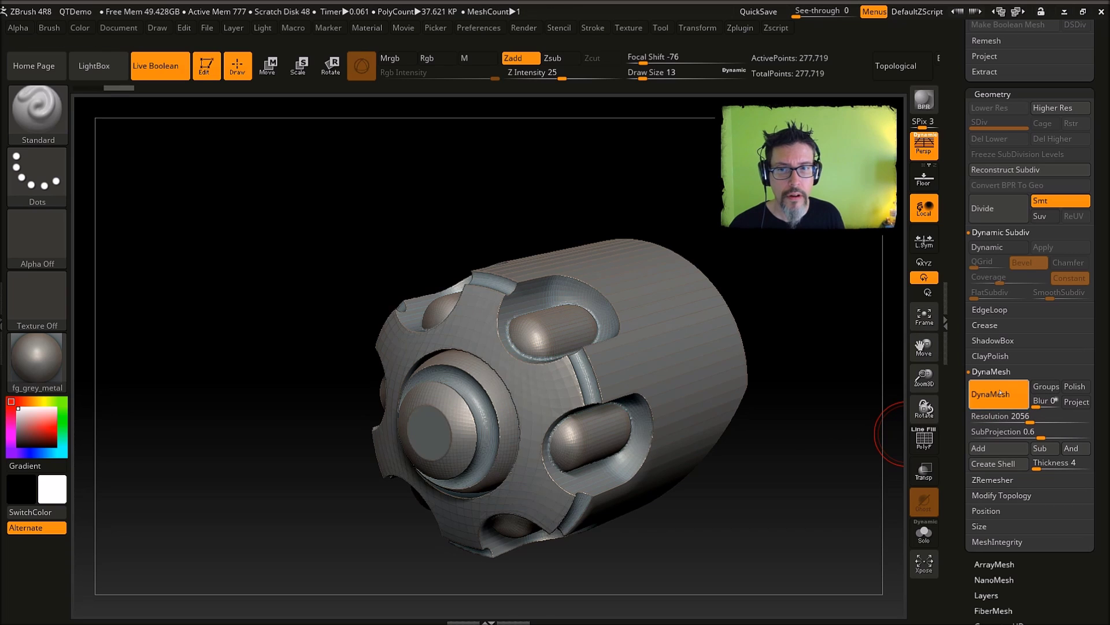
pyautogui.moveTo(829, 347)
pyautogui.mouseDown()
pyautogui.moveTo(813, 356)
pyautogui.moveTo(808, 339)
pyautogui.mouseUp()
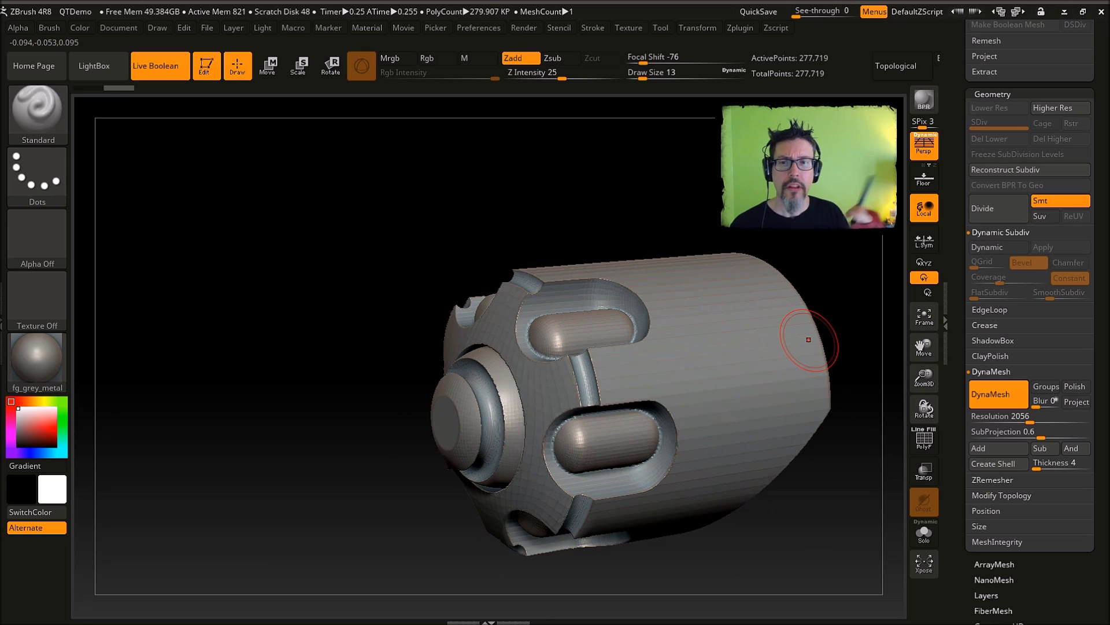
pyautogui.moveTo(804, 318); pyautogui.dragTo(786, 278)
pyautogui.hotkey('shift', 'f')
pyautogui.hotkey('shift', 'f')
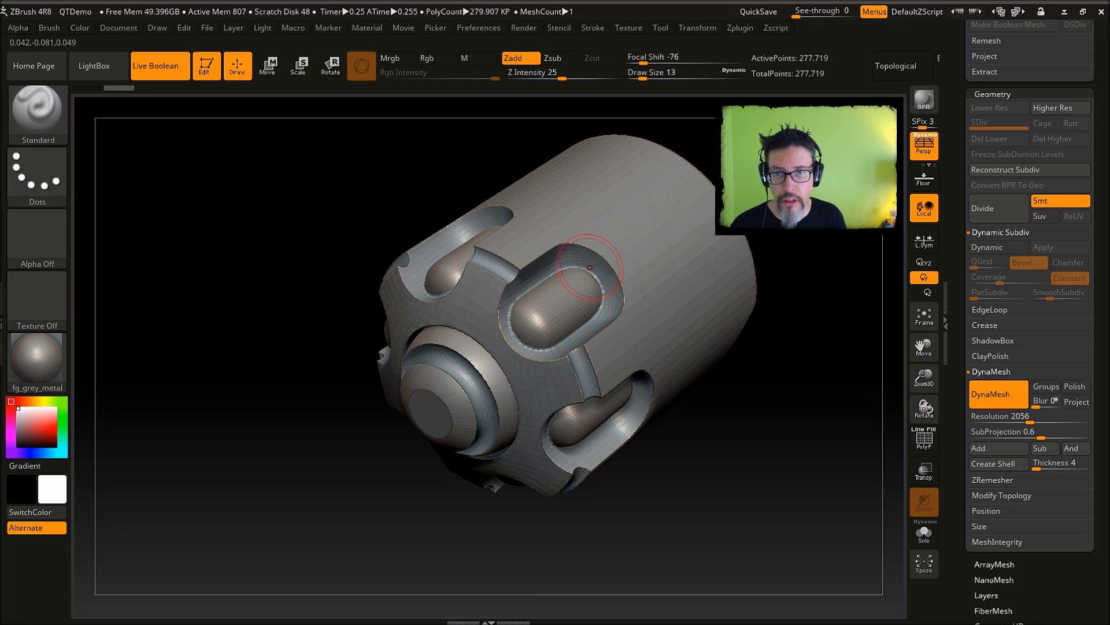
pyautogui.moveTo(744, 447); pyautogui.dragTo(787, 376)
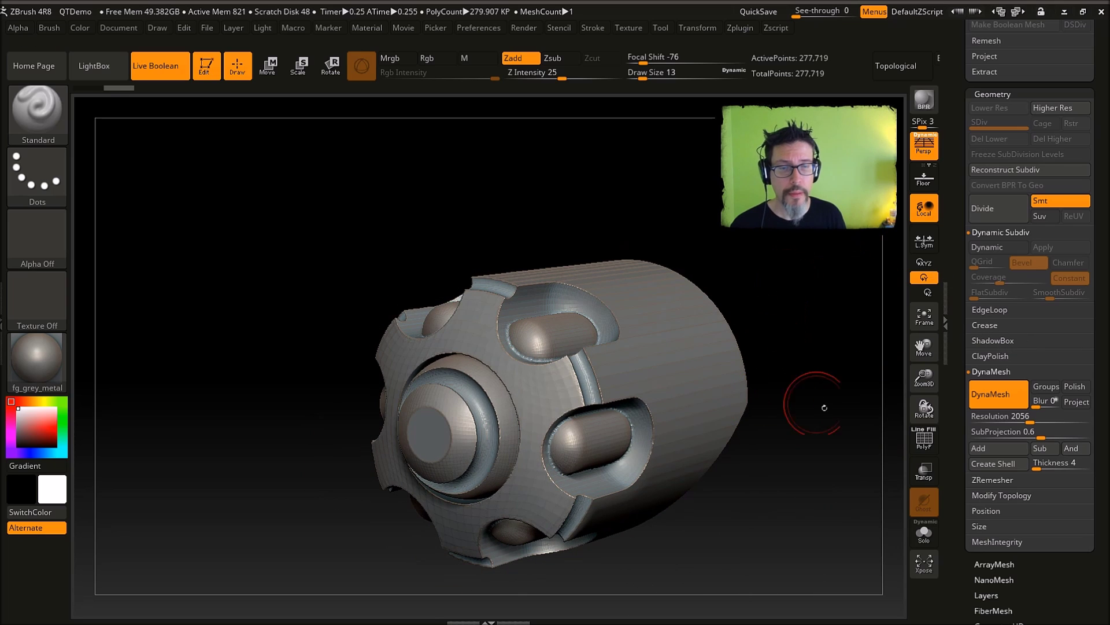
# Turn off DynaMesh, soften the barrel's edges with a slight Polish deformation, and inspect the surface with PolyFrame.
pyautogui.click(990, 398)
pyautogui.moveTo(959, 479); pyautogui.dragTo(985, 347)
pyautogui.click(998, 340)
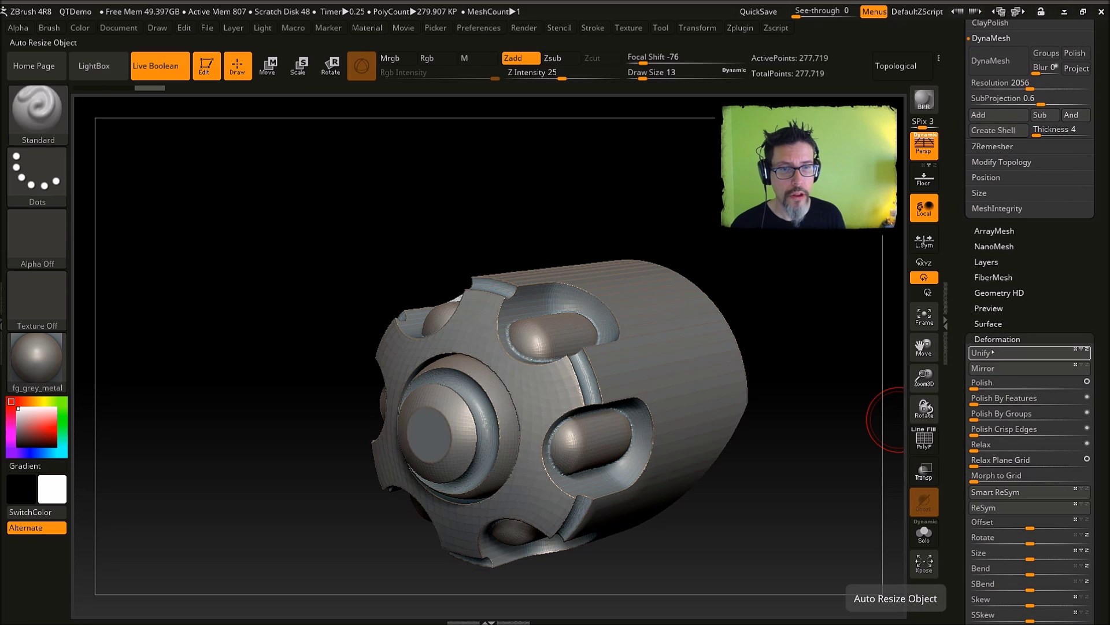
pyautogui.click(993, 384)
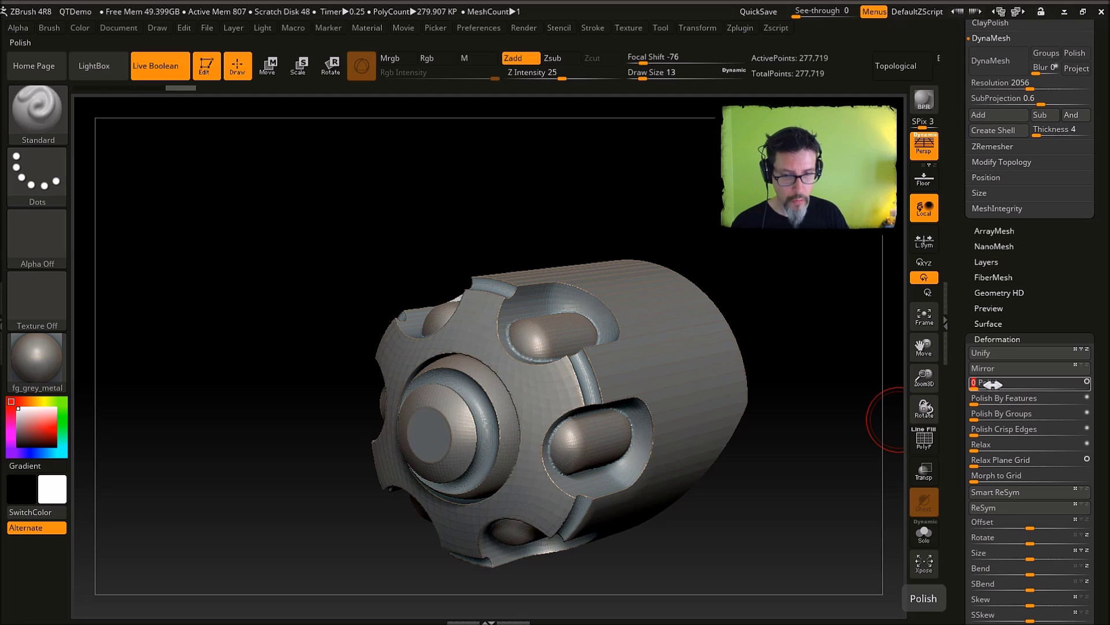
pyautogui.moveTo(993, 384); pyautogui.dragTo(995, 384)
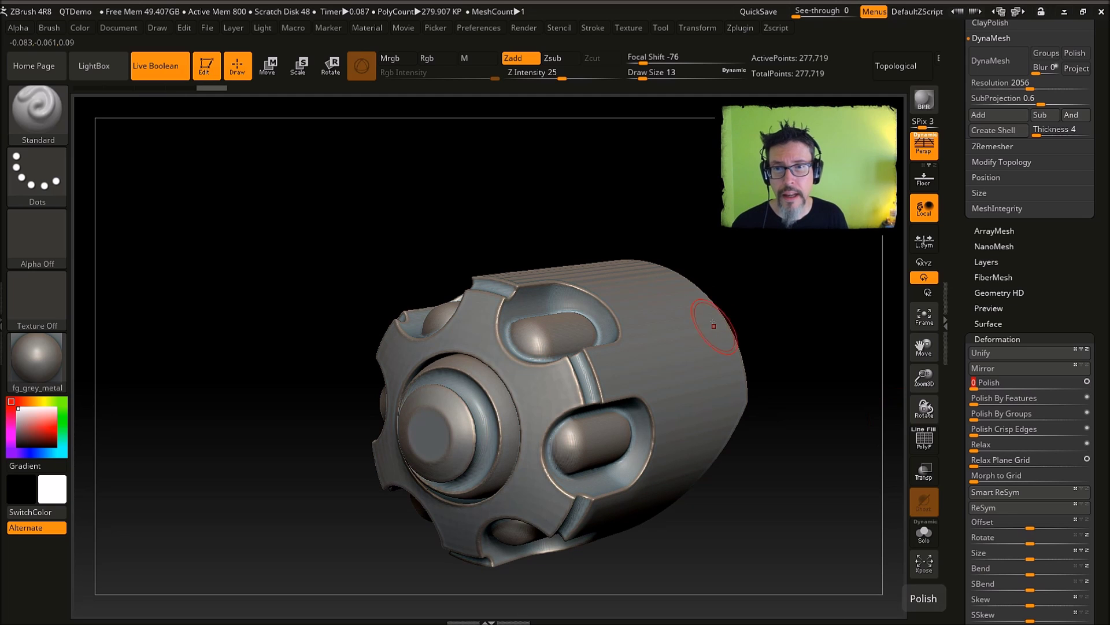
pyautogui.moveTo(746, 277)
pyautogui.mouseDown()
pyautogui.moveTo(766, 351)
pyautogui.moveTo(773, 245)
pyautogui.moveTo(776, 310)
pyautogui.moveTo(775, 289)
pyautogui.moveTo(809, 280)
pyautogui.moveTo(803, 300)
pyautogui.moveTo(774, 309)
pyautogui.mouseUp()
pyautogui.press('ctrl')
pyautogui.hotkey('shift', 'f')
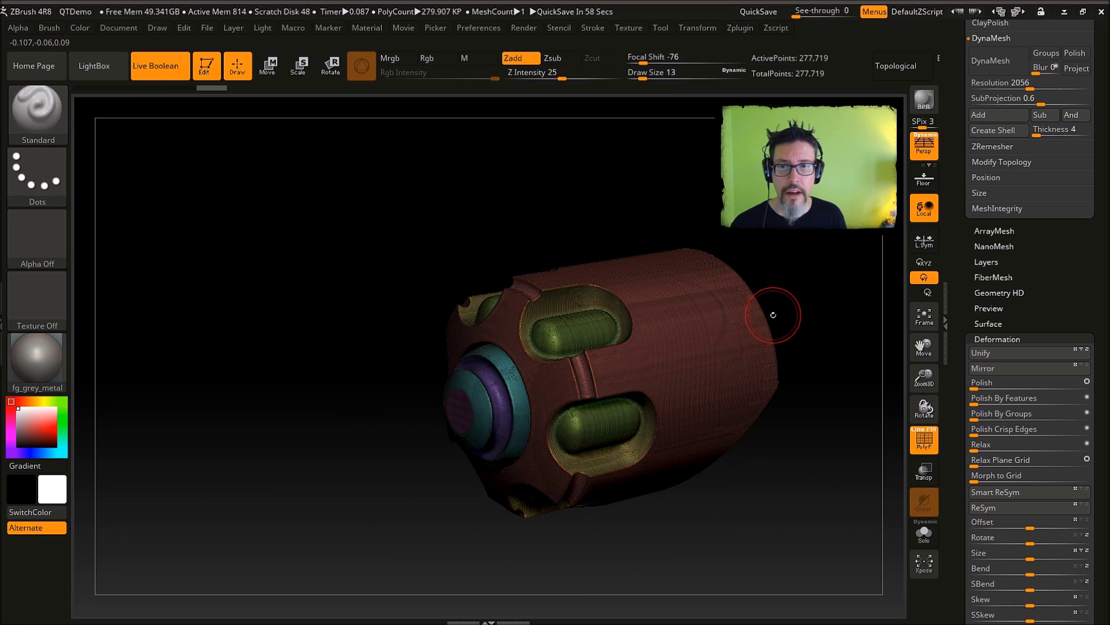
pyautogui.moveTo(786, 280); pyautogui.dragTo(788, 279)
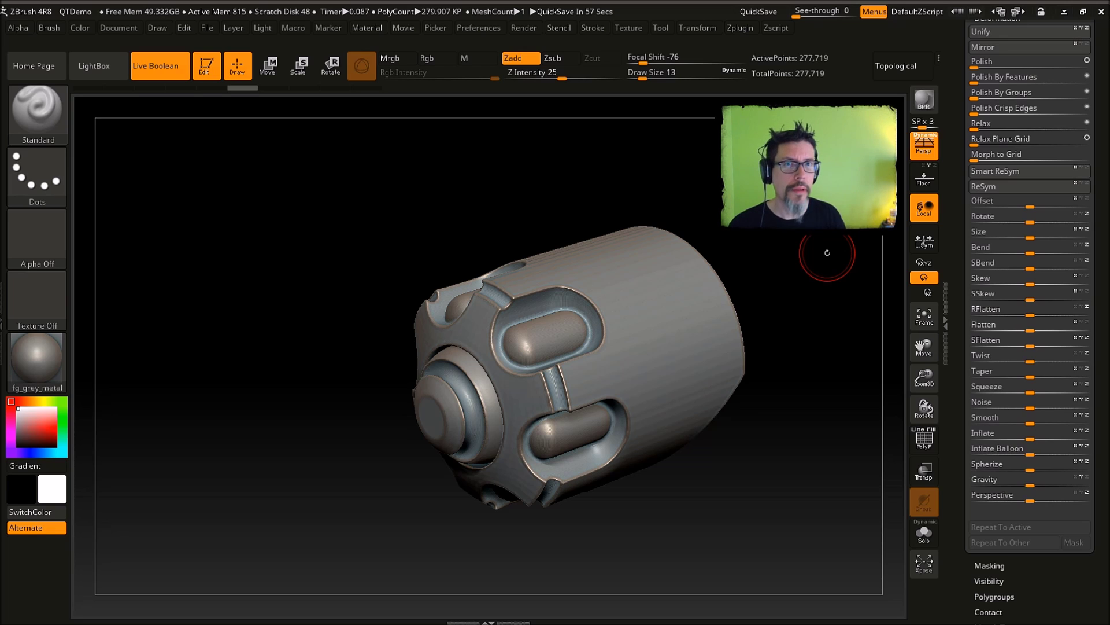
# Pre-process and decimate the current barrel mesh to 20% with Decimation Master, and inspect the reduced wireframe.
pyautogui.moveTo(957, 364); pyautogui.dragTo(955, 185)
pyautogui.scroll(-1, 949, 214)
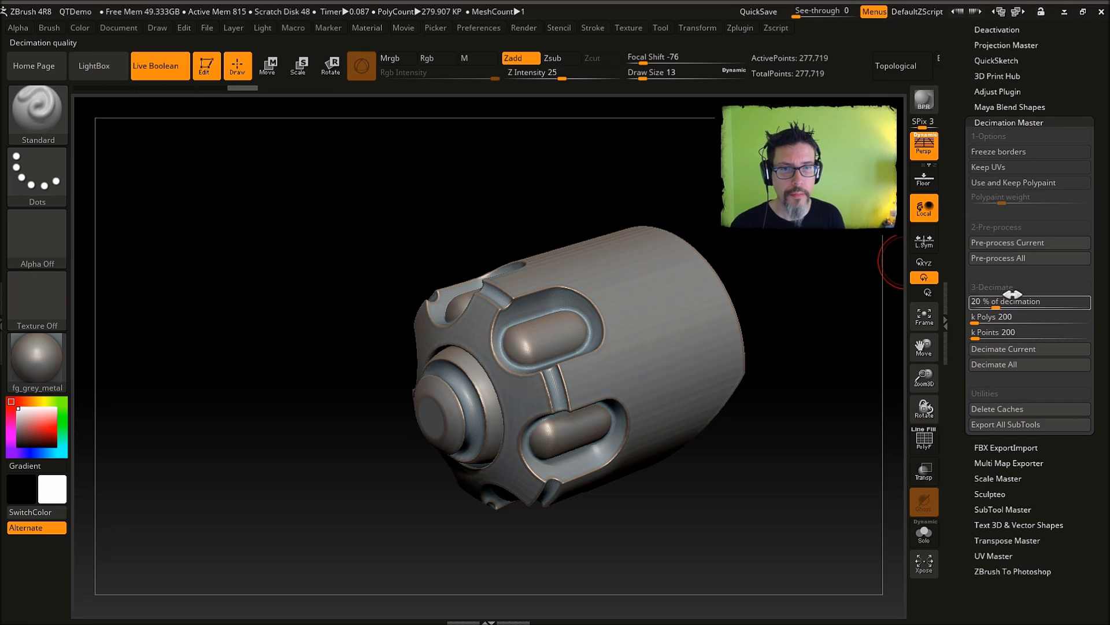
pyautogui.click(1009, 243)
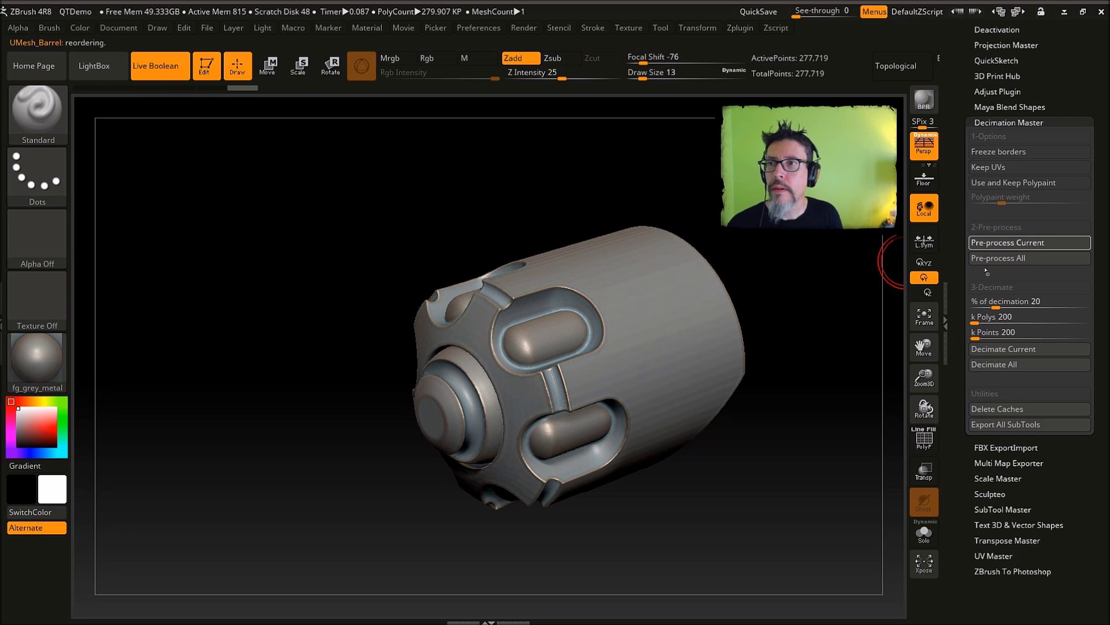
pyautogui.click(1006, 349)
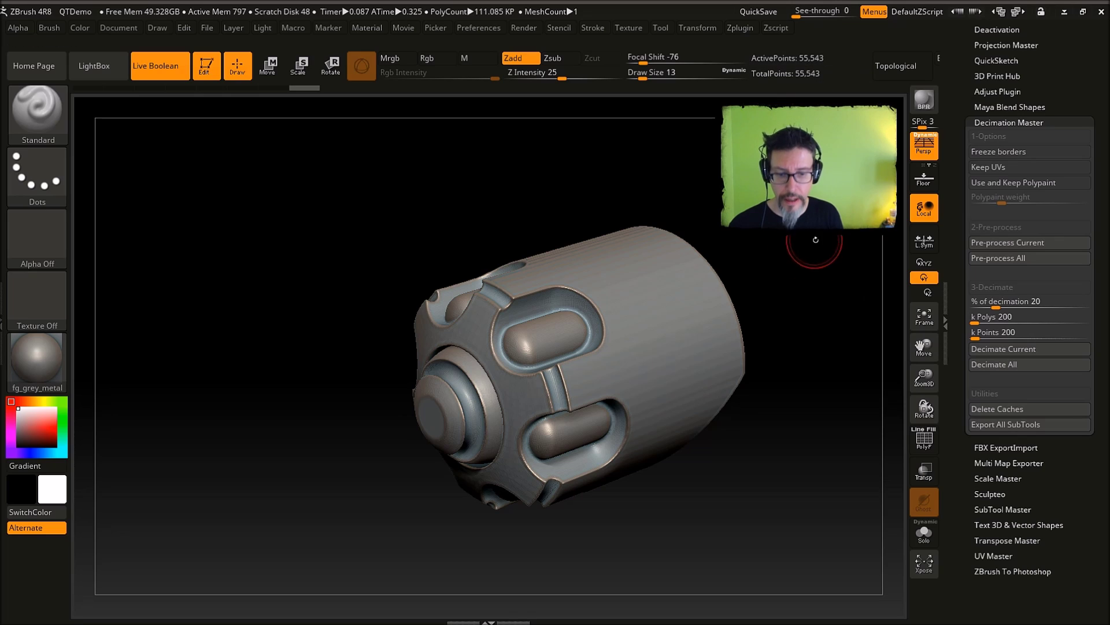
pyautogui.moveTo(816, 240); pyautogui.dragTo(857, 268)
pyautogui.hotkey('shift', 'f')
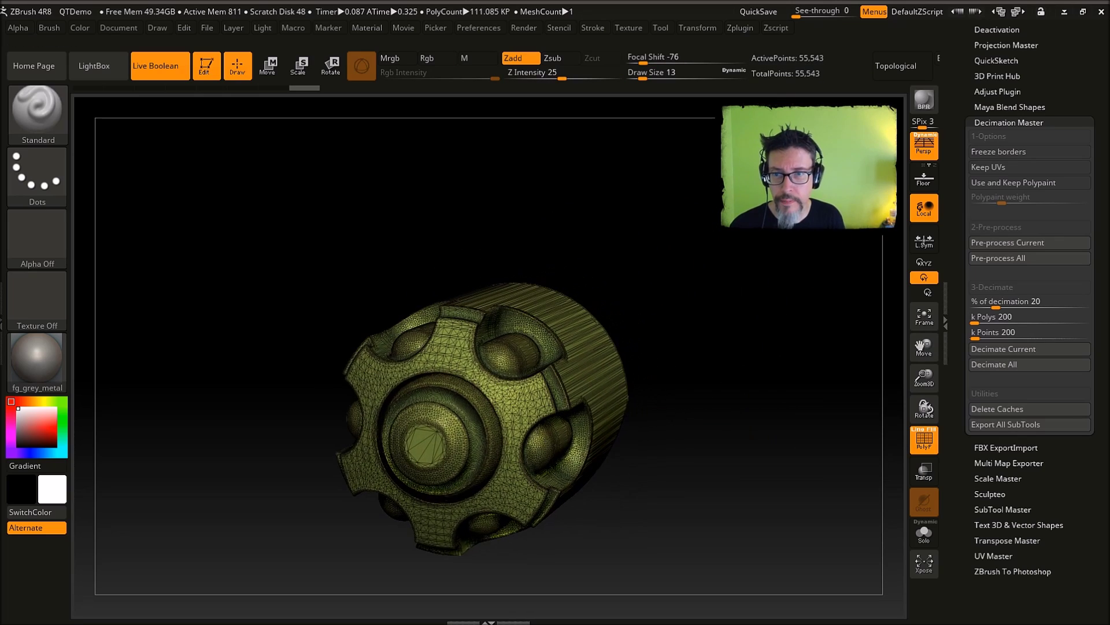
pyautogui.moveTo(751, 284)
pyautogui.mouseDown()
pyautogui.moveTo(631, 290)
pyautogui.moveTo(744, 290)
pyautogui.moveTo(758, 301)
pyautogui.mouseUp()
pyautogui.hotkey('shift', 'f')
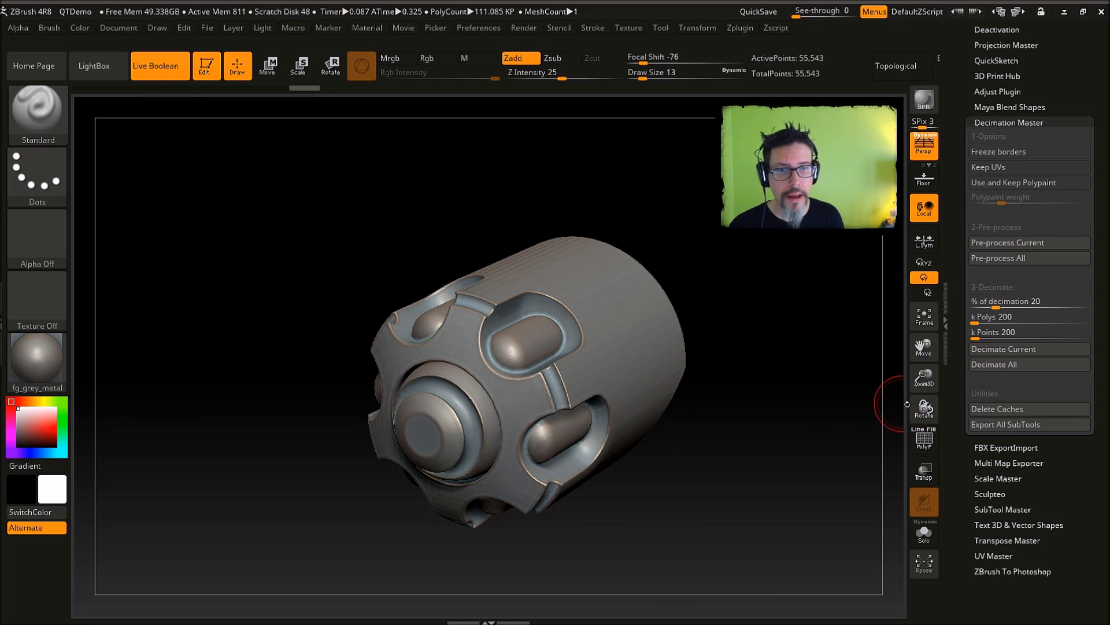
# Pre-process the already reduced barrel again, decimate it at 20% a second time, and check its wireframe.
pyautogui.click(1013, 242)
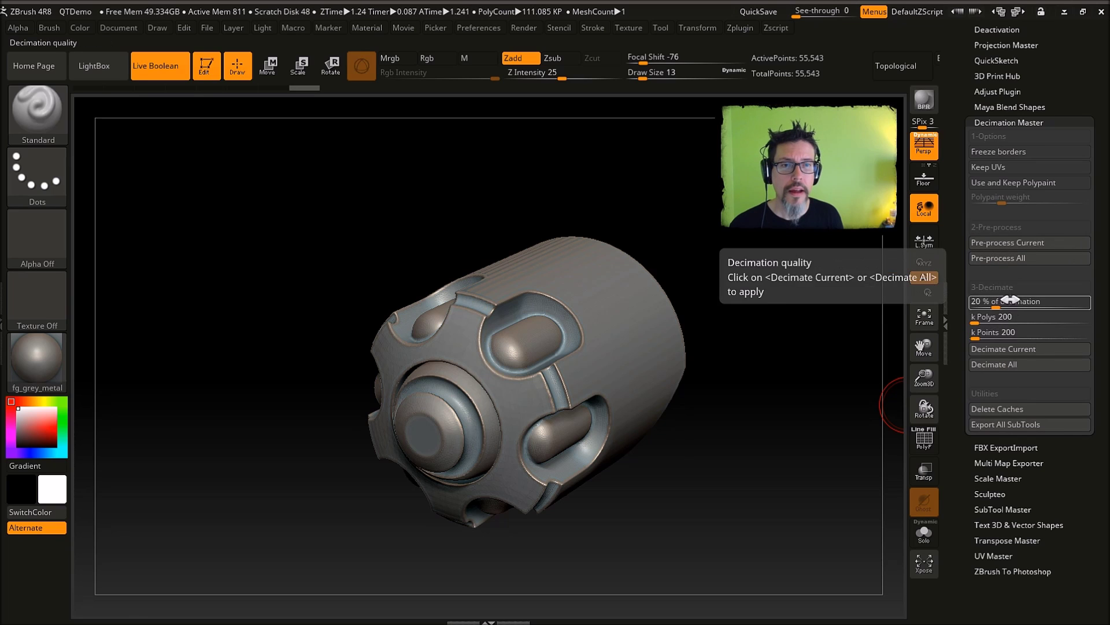
pyautogui.click(1007, 350)
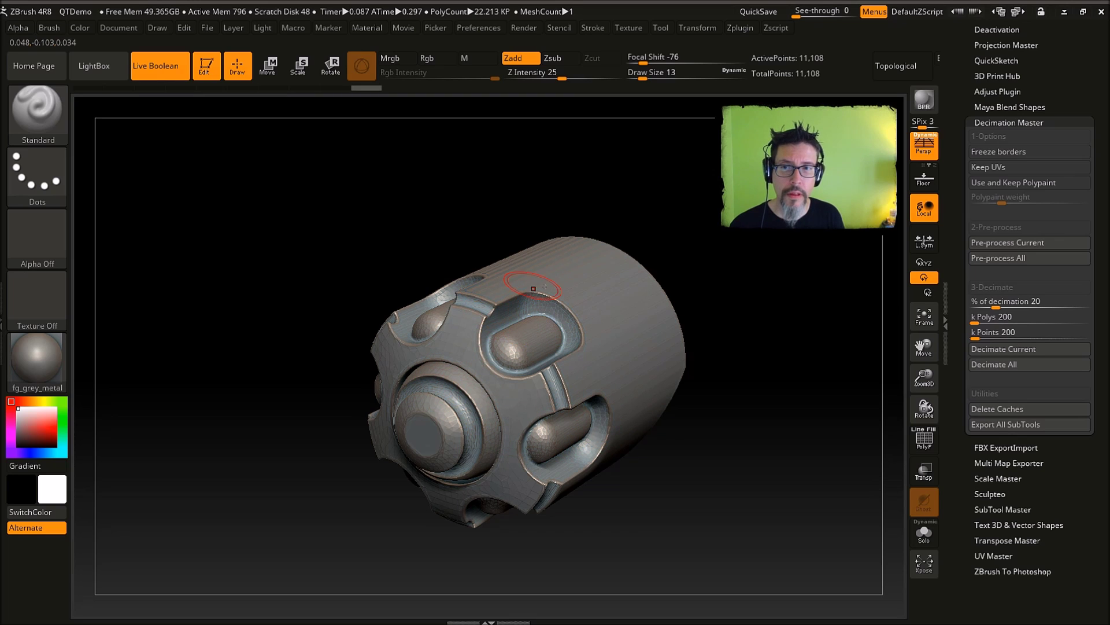
pyautogui.moveTo(752, 268); pyautogui.dragTo(783, 290)
pyautogui.hotkey('shift', 'f')
pyautogui.hotkey('shift', 'f')
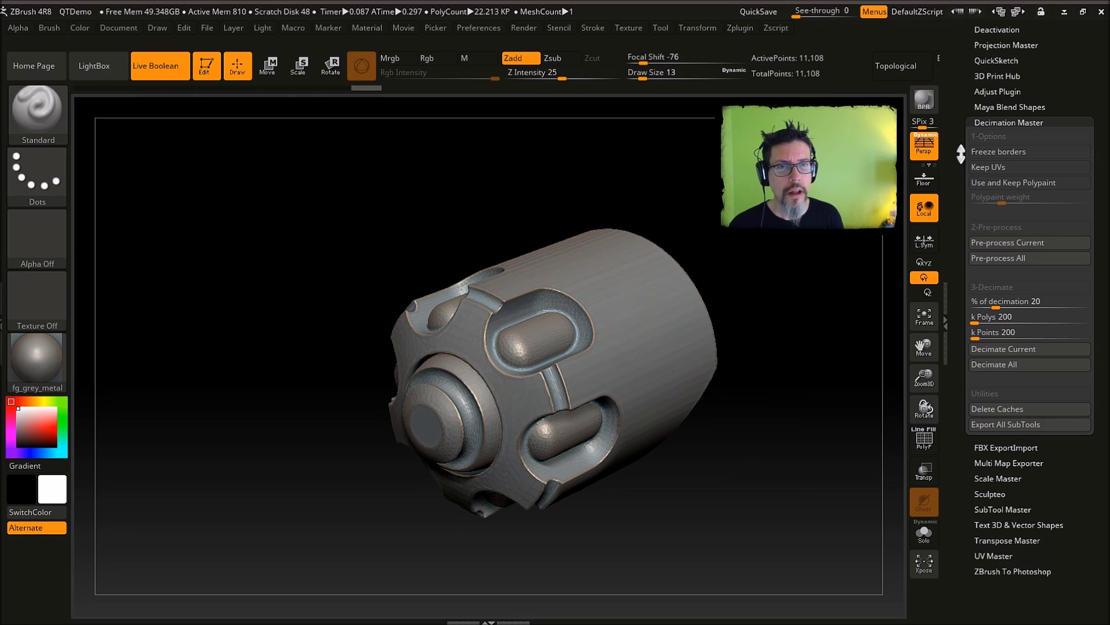
# Send the decimated barrel to Modo with GoZ, deselect the imported mesh, and inspect its shading around the cutouts.
pyautogui.moveTo(960, 65); pyautogui.dragTo(966, 370)
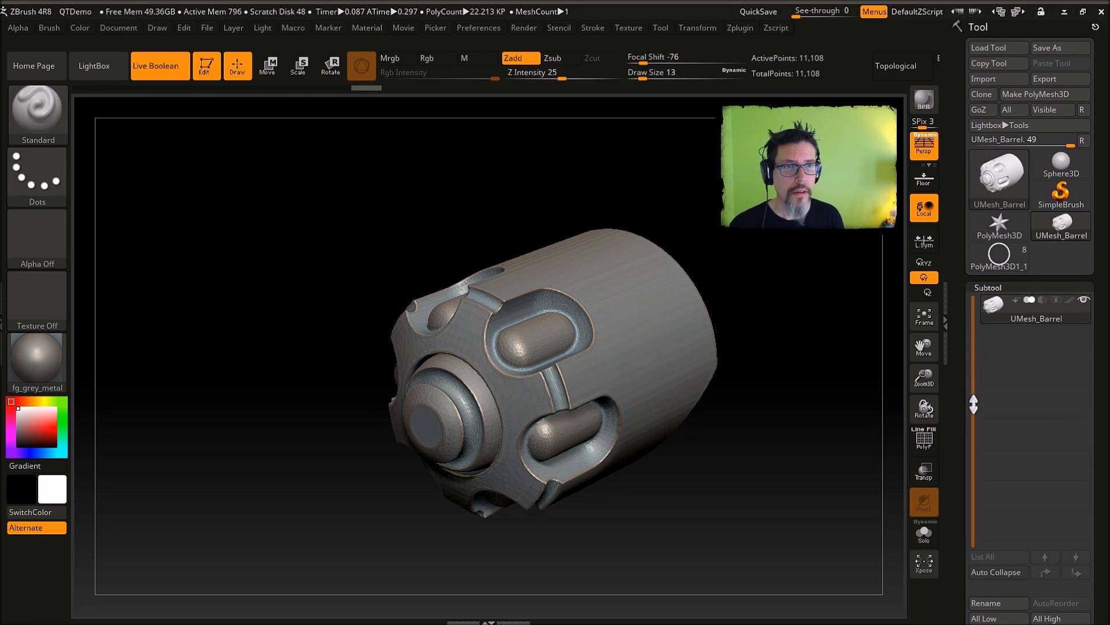
pyautogui.click(983, 109)
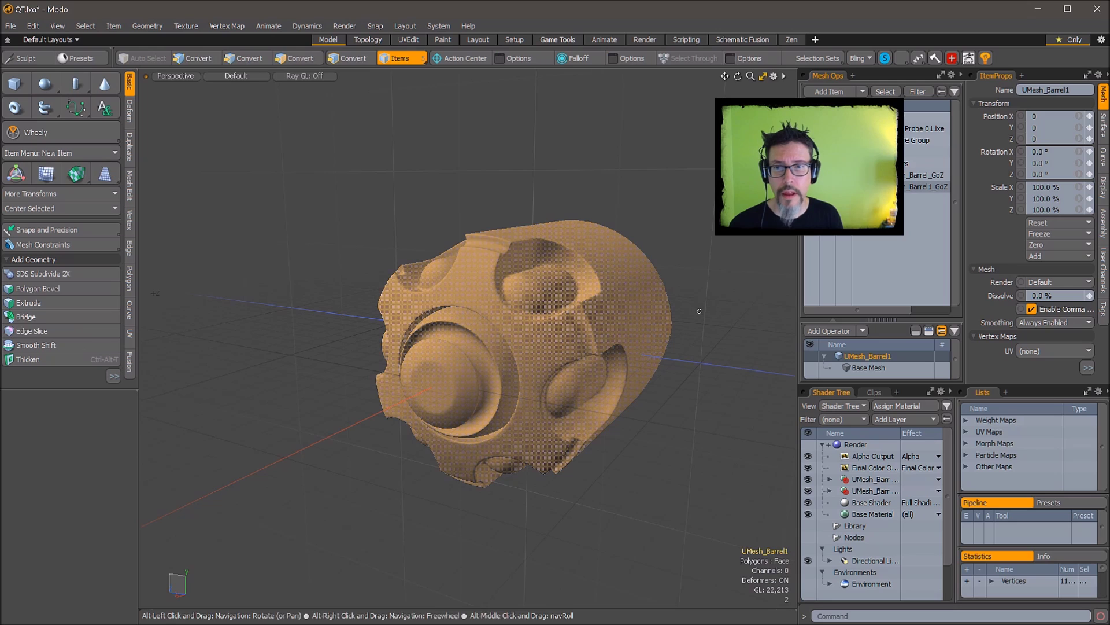
pyautogui.click(723, 352)
pyautogui.keyDown('alt'); pyautogui.moveTo(719, 354); pyautogui.dragTo(702, 375); pyautogui.keyUp('alt')
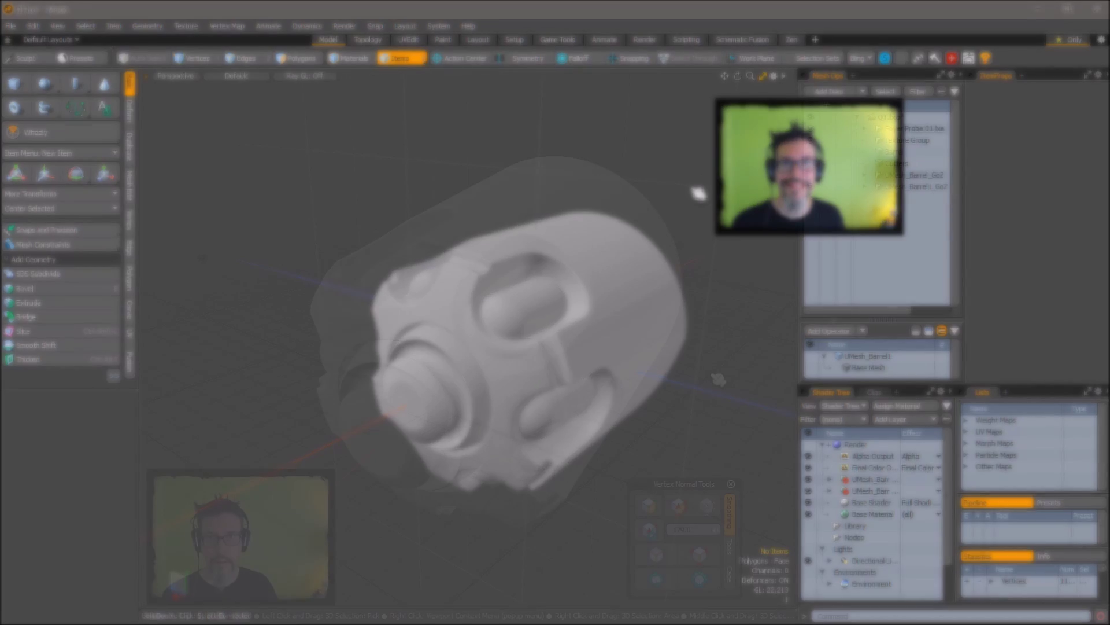
pyautogui.keyDown('alt'); pyautogui.moveTo(705, 389); pyautogui.dragTo(647, 361); pyautogui.keyUp('alt')
pyautogui.click(726, 360)
pyautogui.keyDown('alt'); pyautogui.keyDown('shift'); pyautogui.moveTo(647, 362); pyautogui.dragTo(625, 312); pyautogui.keyUp('shift'); pyautogui.keyUp('alt')
pyautogui.click(503, 327)
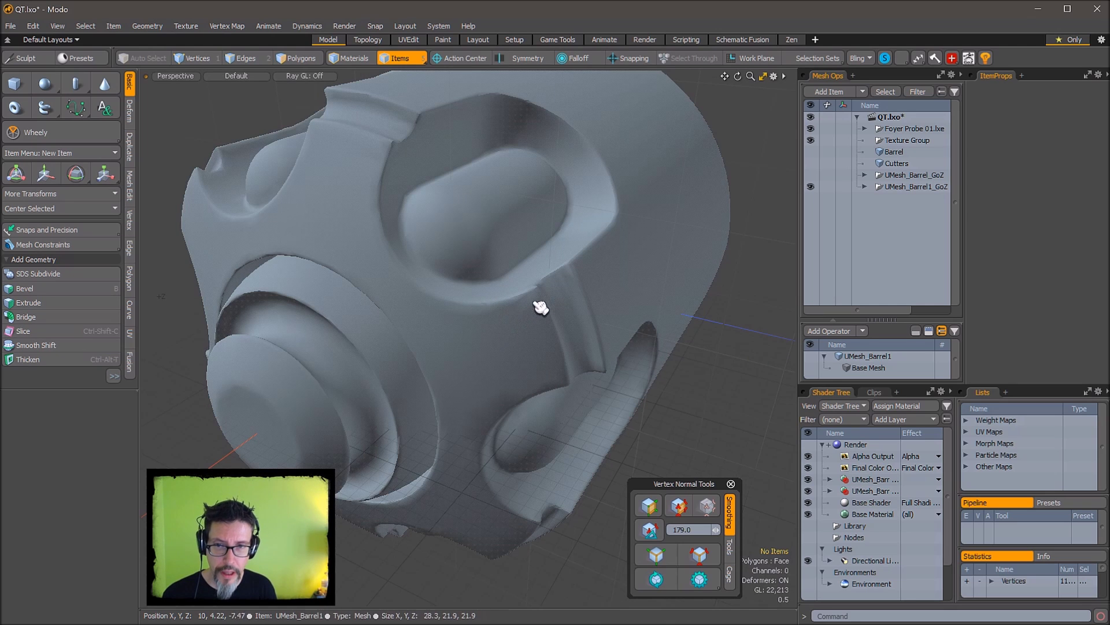
# In polygon mode, apply the 179.0 angle smoothing from Vertex Normal Tools to the whole barrel and inspect the shading.
pyautogui.press('3')
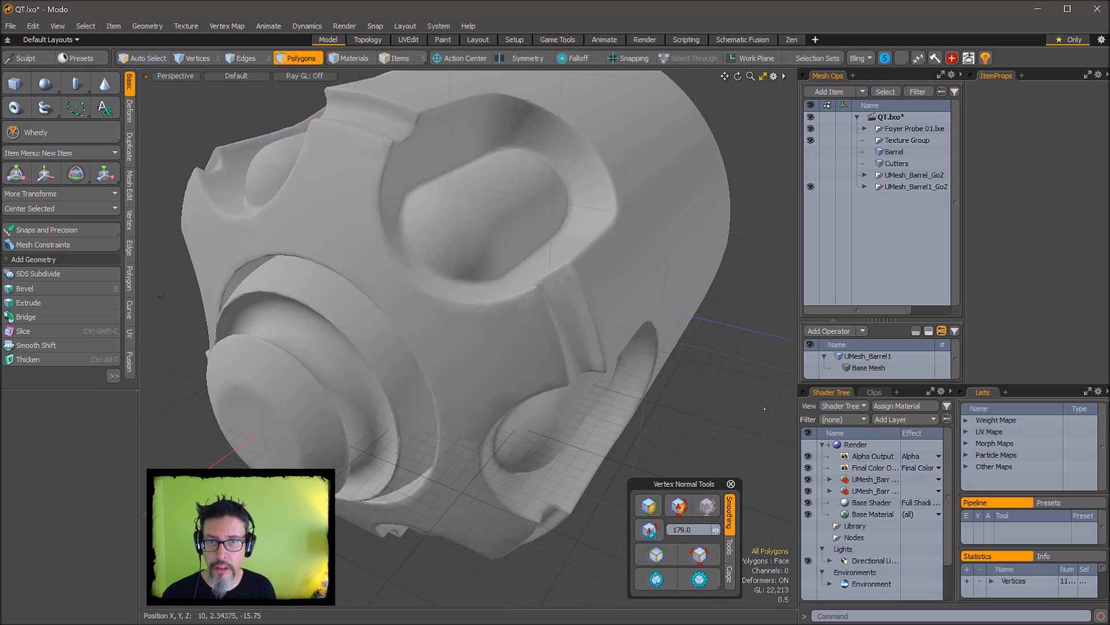
pyautogui.keyDown('alt'); pyautogui.moveTo(764, 408); pyautogui.dragTo(703, 416); pyautogui.keyUp('alt')
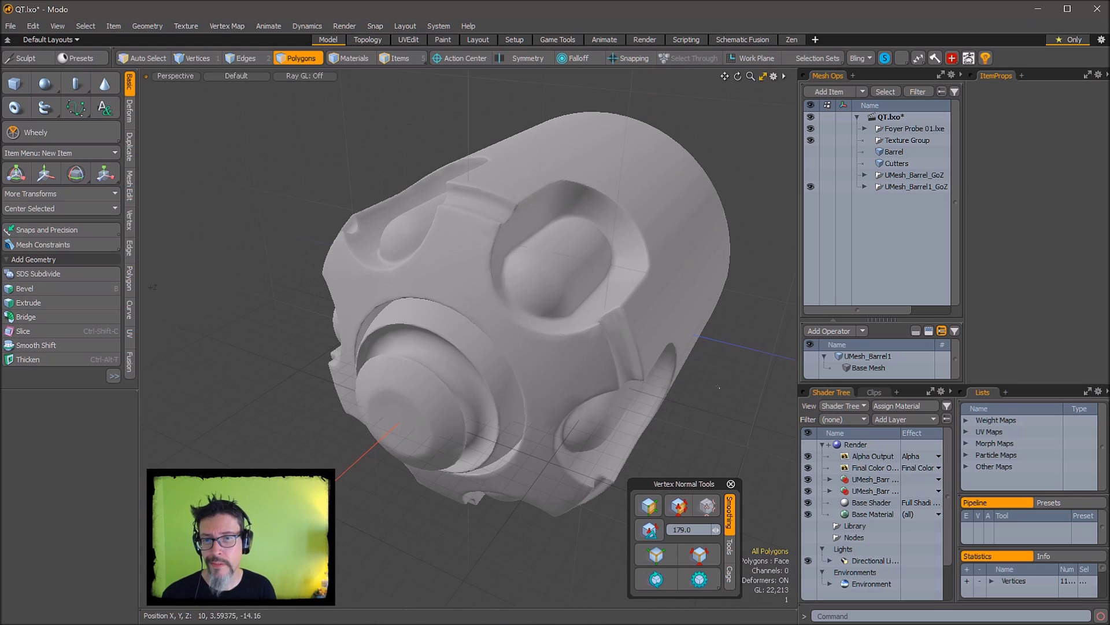
pyautogui.click(649, 531)
pyautogui.keyDown('alt'); pyautogui.moveTo(753, 426); pyautogui.dragTo(699, 394); pyautogui.keyUp('alt')
pyautogui.keyDown('alt'); pyautogui.moveTo(700, 394); pyautogui.dragTo(725, 385); pyautogui.keyUp('alt')
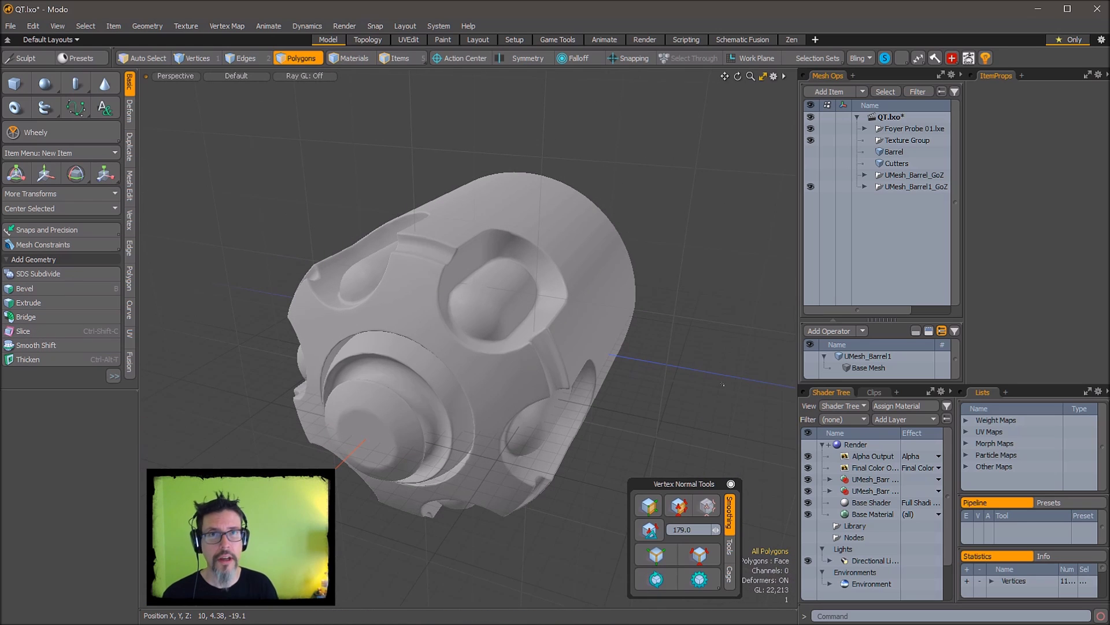
pyautogui.keyDown('alt'); pyautogui.moveTo(723, 385); pyautogui.dragTo(687, 337); pyautogui.keyUp('alt')
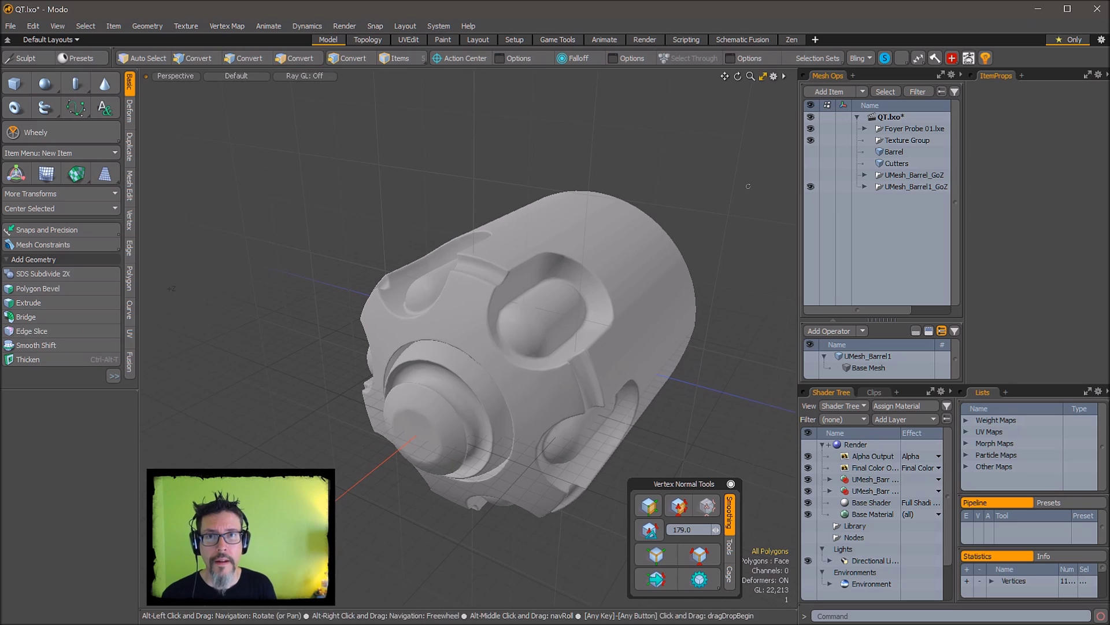
# Apply the FGGreyMetal matcap to the scene and inspect the barrel's surface with it.
pyautogui.click(872, 59)
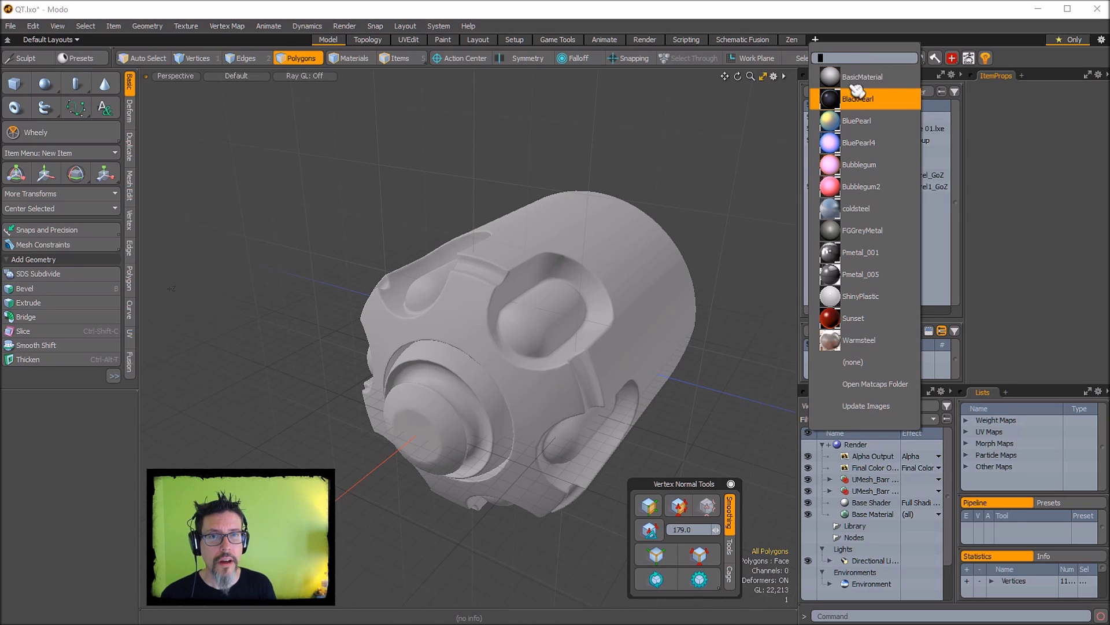
pyautogui.click(857, 231)
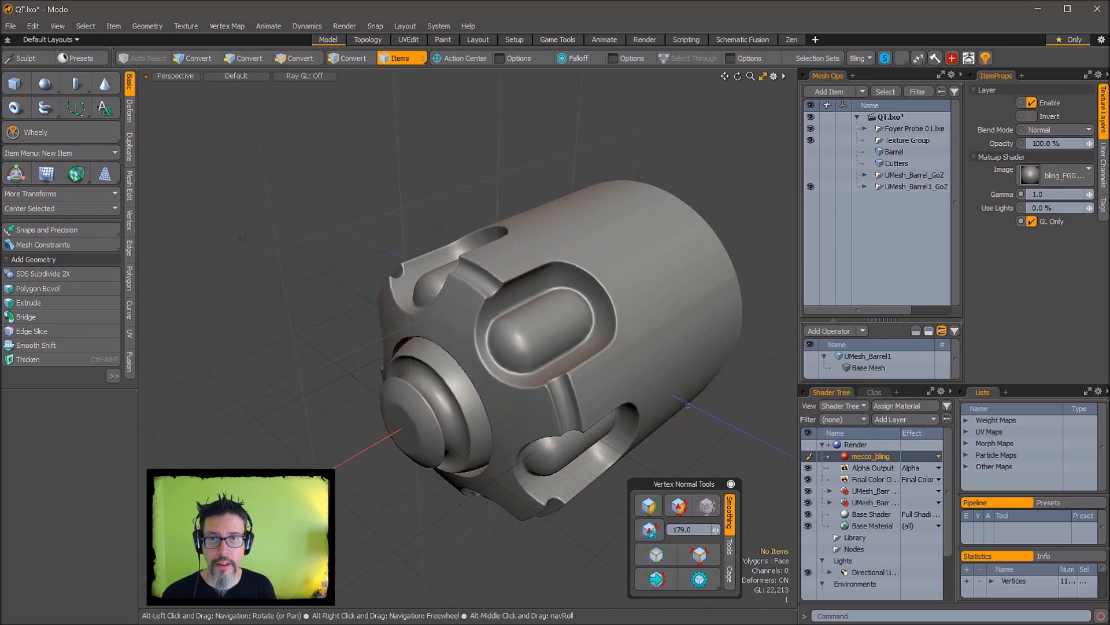
pyautogui.keyDown('alt'); pyautogui.moveTo(688, 405); pyautogui.dragTo(708, 331); pyautogui.keyUp('alt')
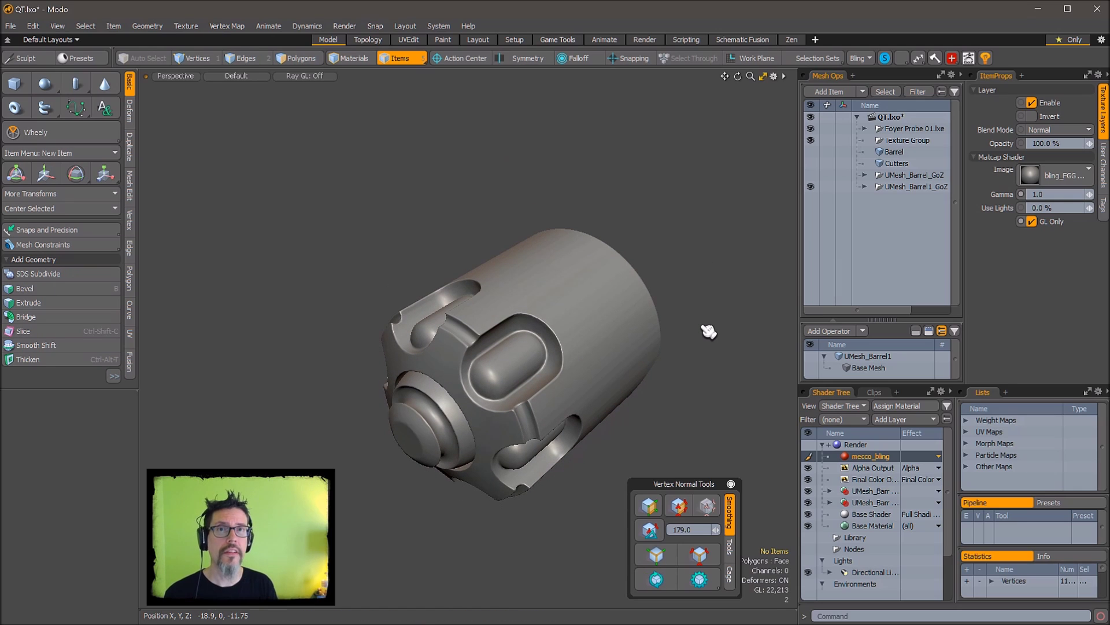